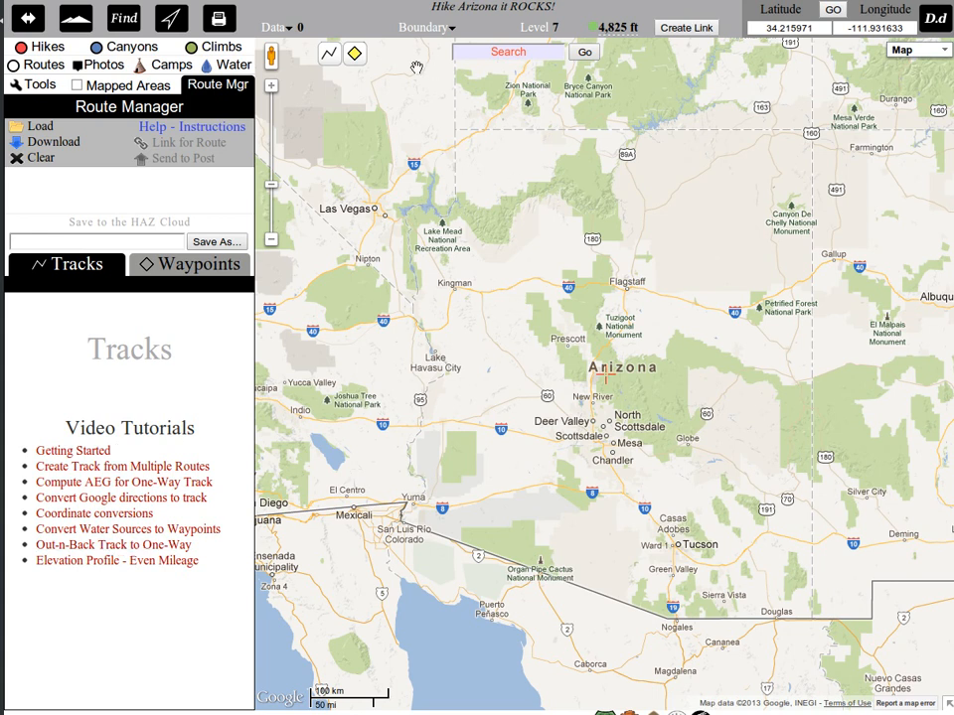
Load the Old Hance Grandview Loop route from the saved routes shared by friends.
click(378, 53)
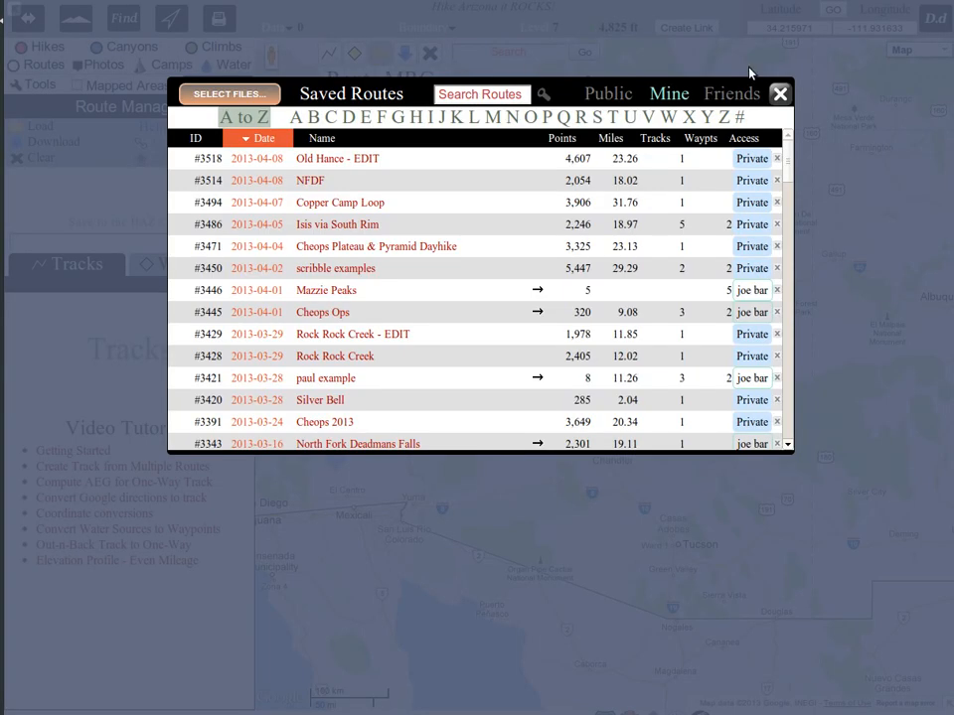
click(725, 93)
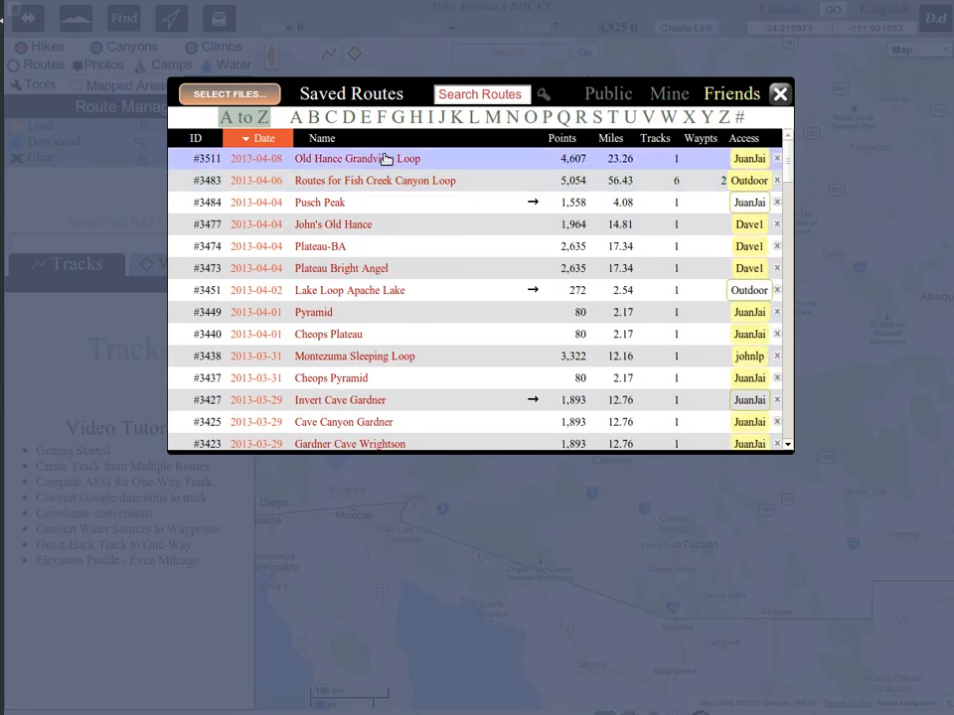
click(403, 161)
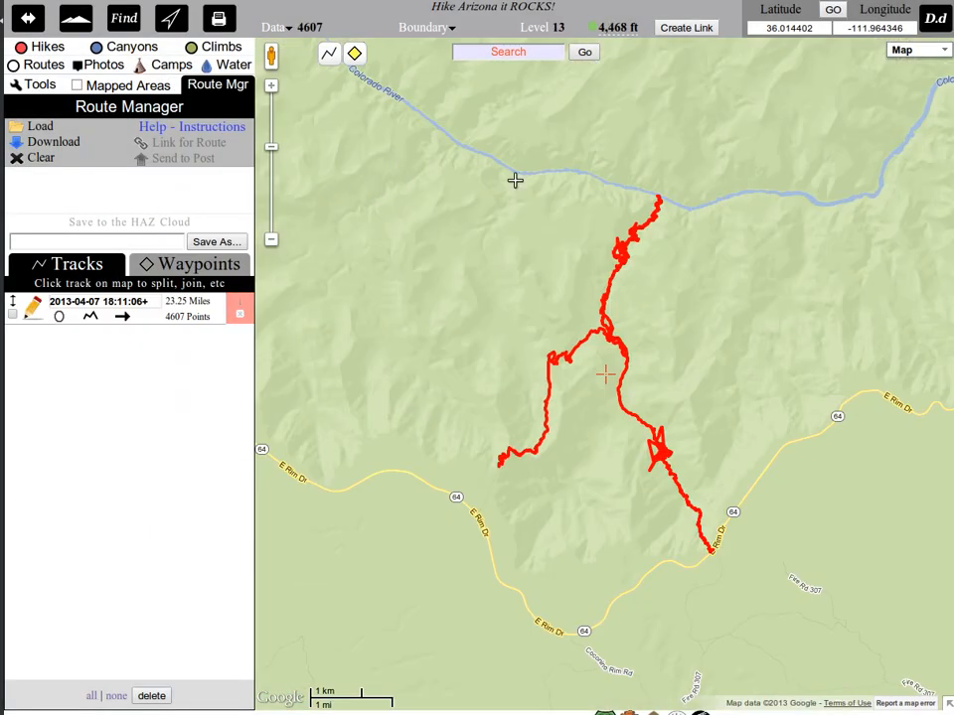
Switch the base map to the terrain layer.
right_click(728, 251)
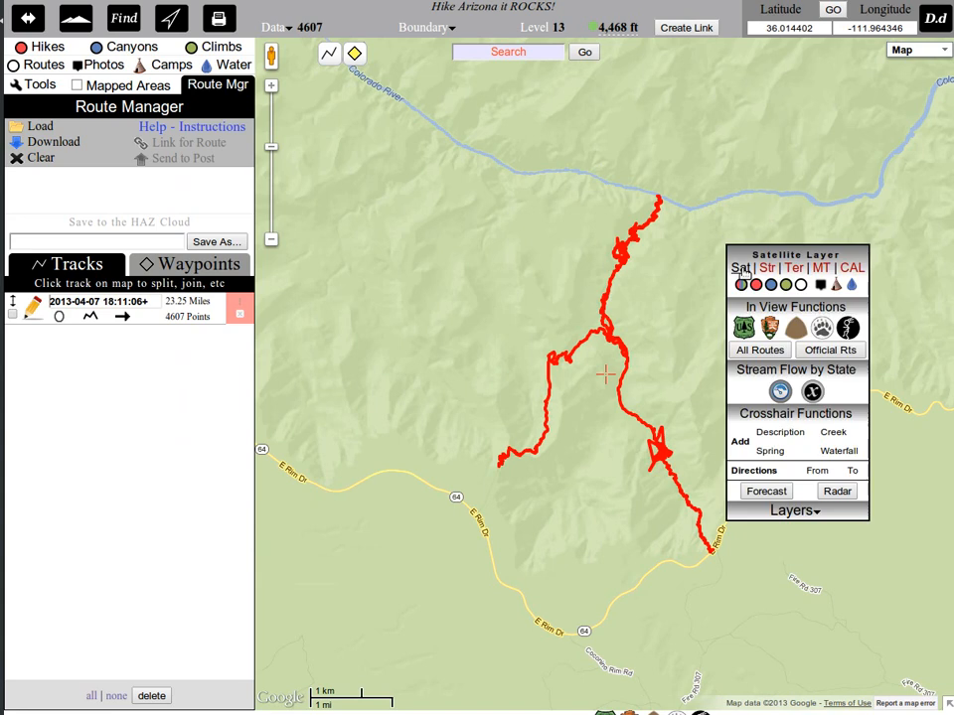
click(796, 269)
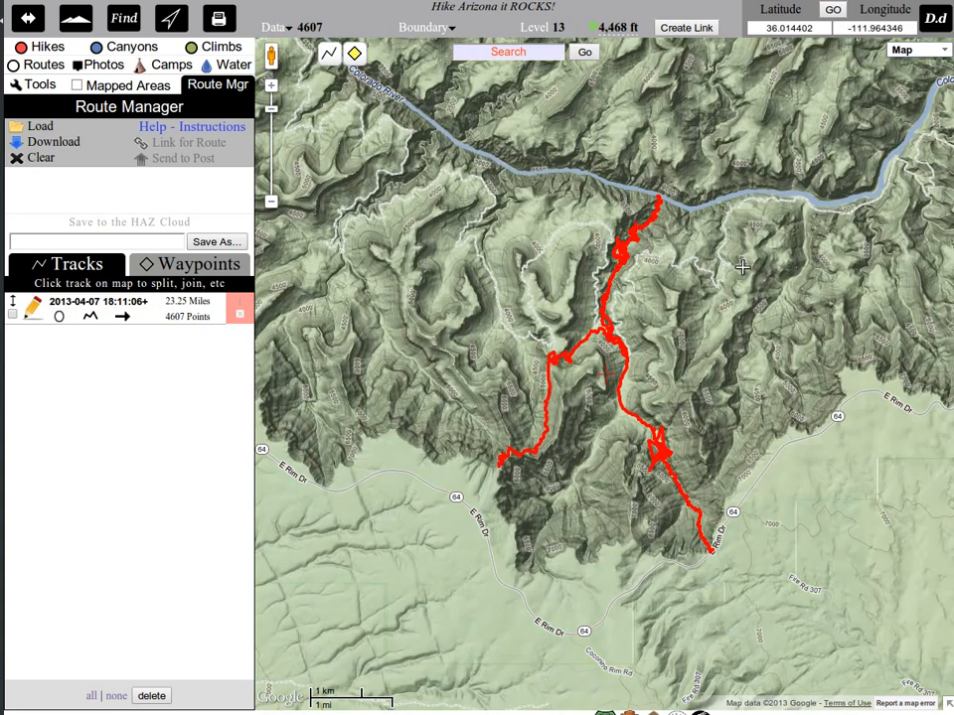
drag(506, 206, 460, 226)
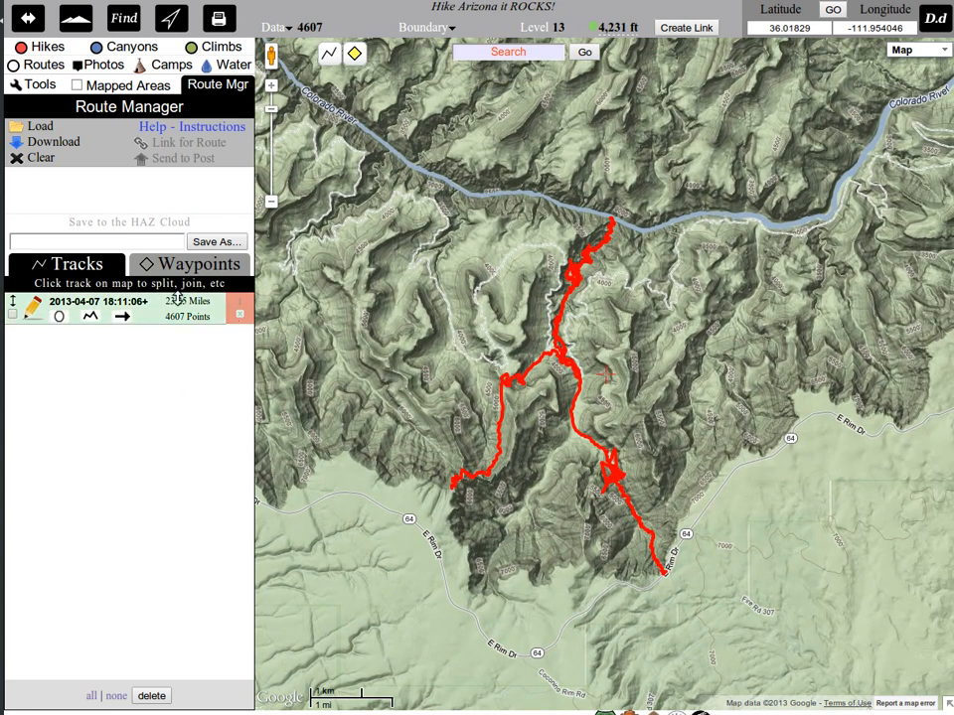
Rename the loaded track "Old Hance GV" and save the route to the cloud as "Old Hance GV - EDIT".
drag(158, 301, 47, 302)
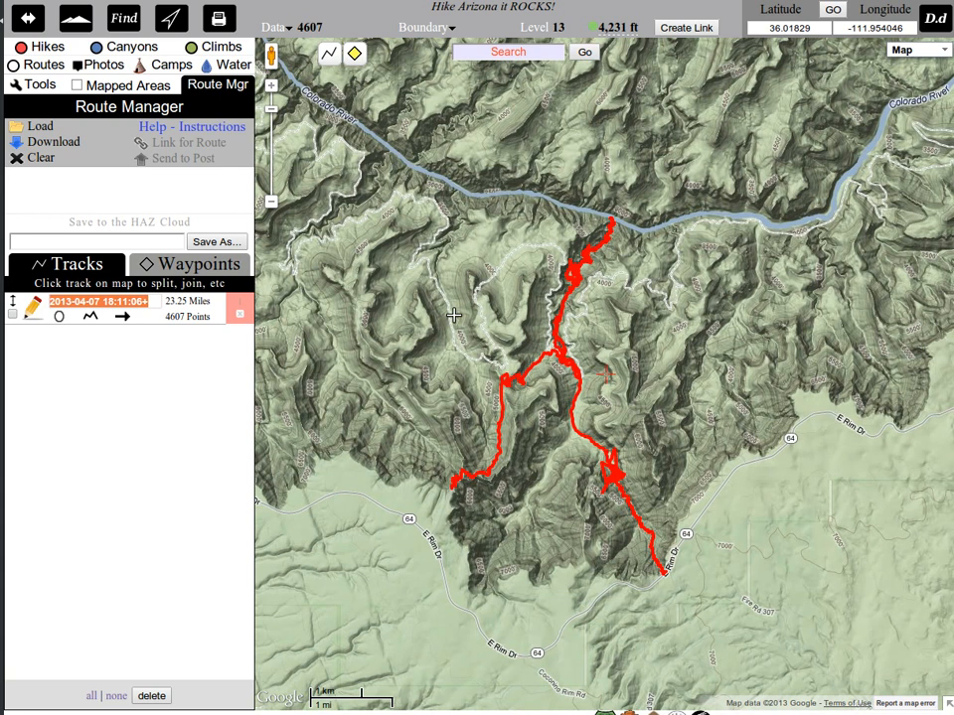
text(o)
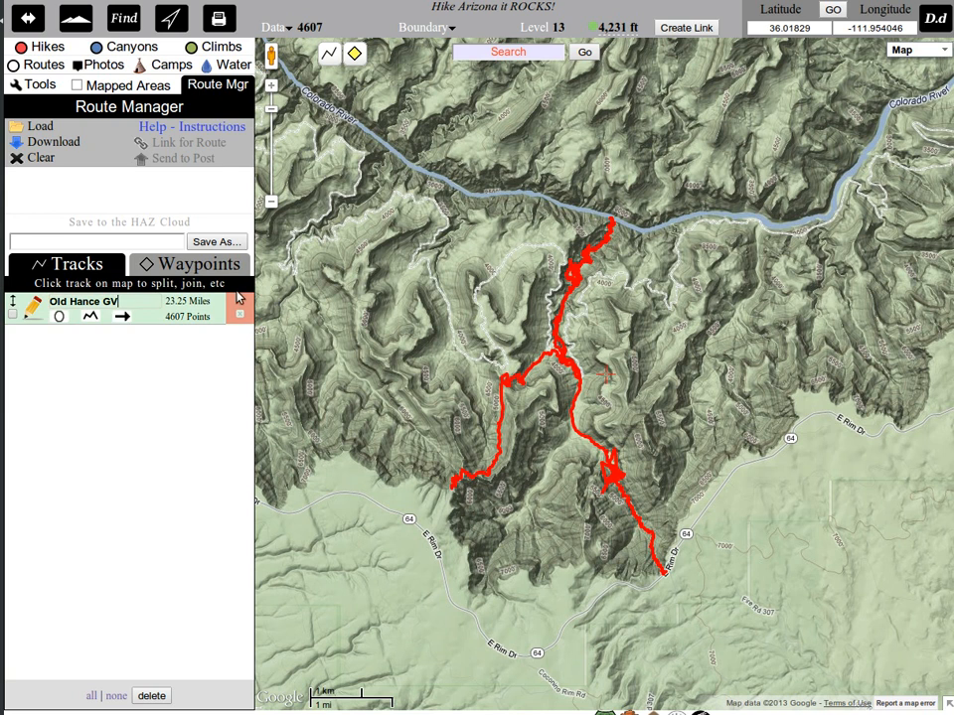
drag(125, 302, 50, 302)
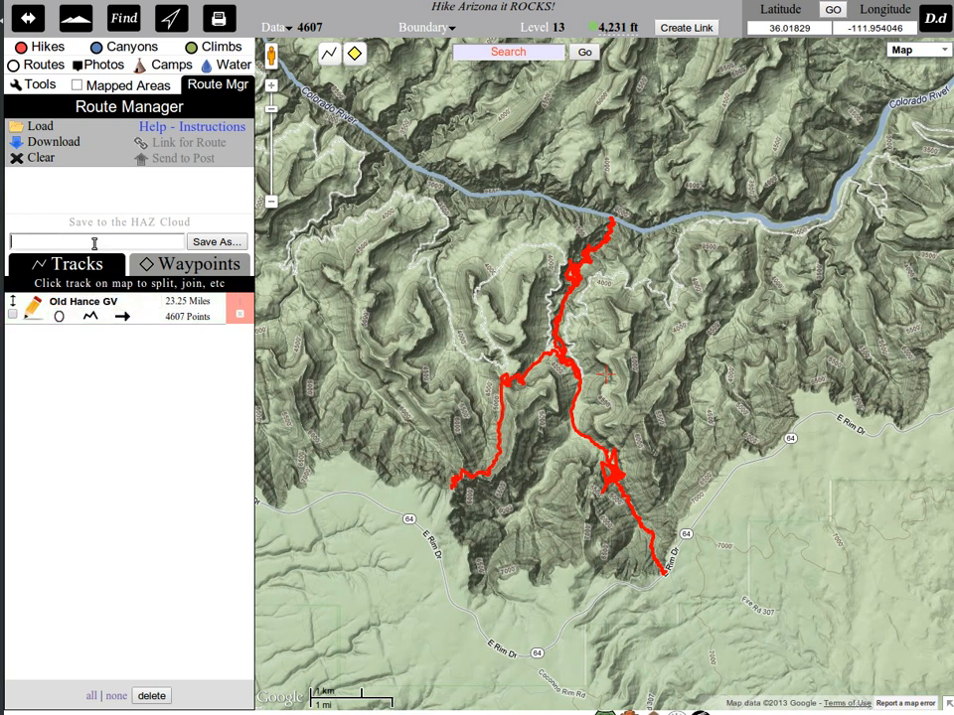
text(Old Hance GV)
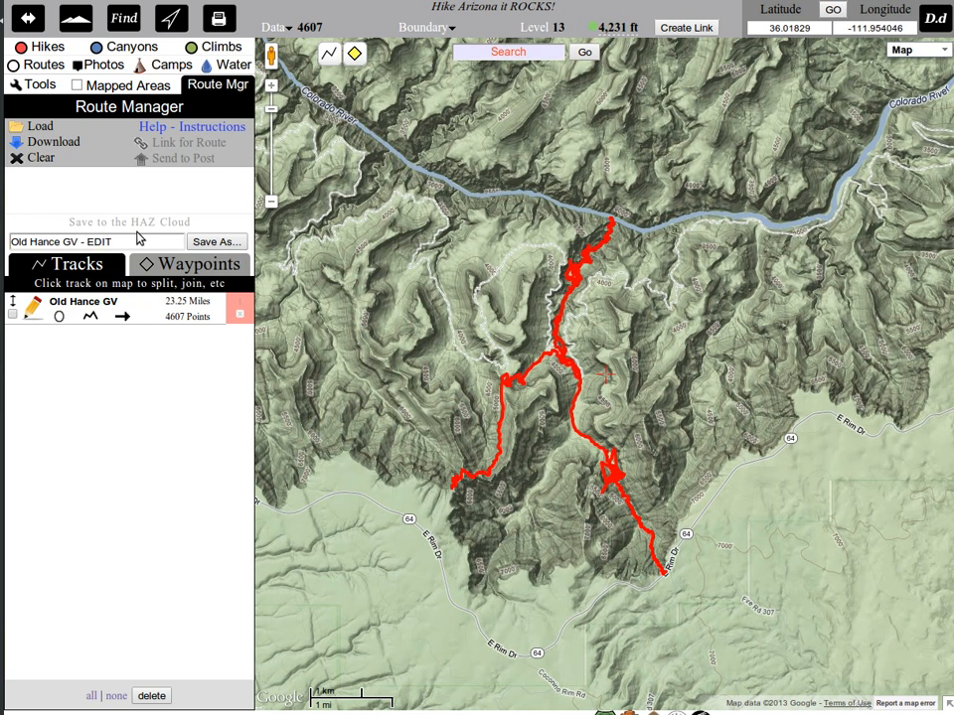
click(214, 241)
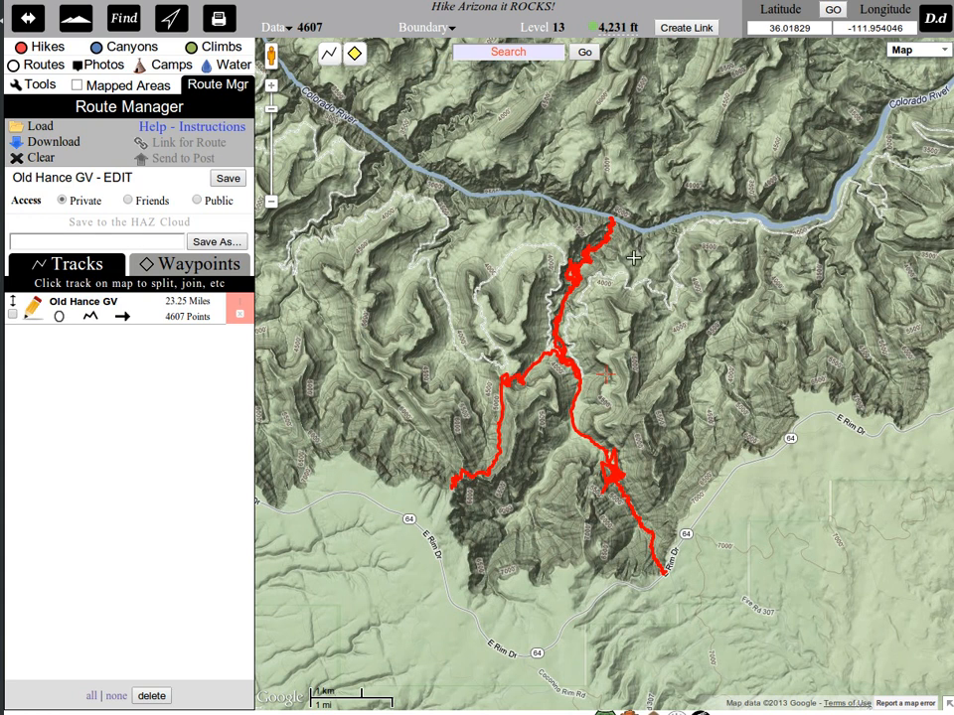
Reduce the Old Hance GV track's points using a 25 ft spacing.
drag(651, 306, 613, 307)
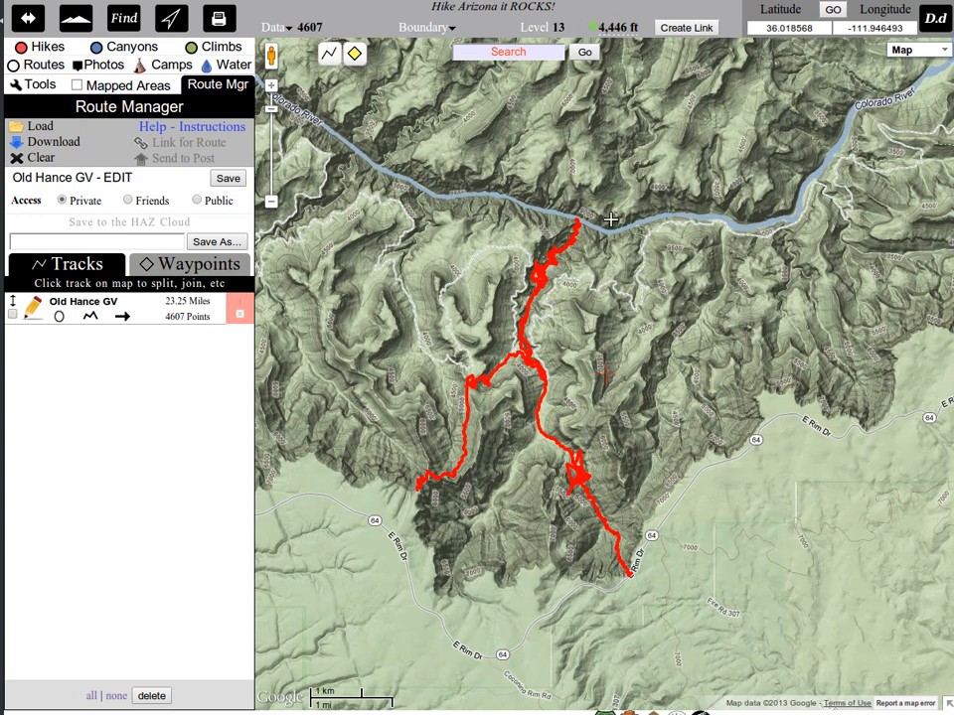
click(576, 222)
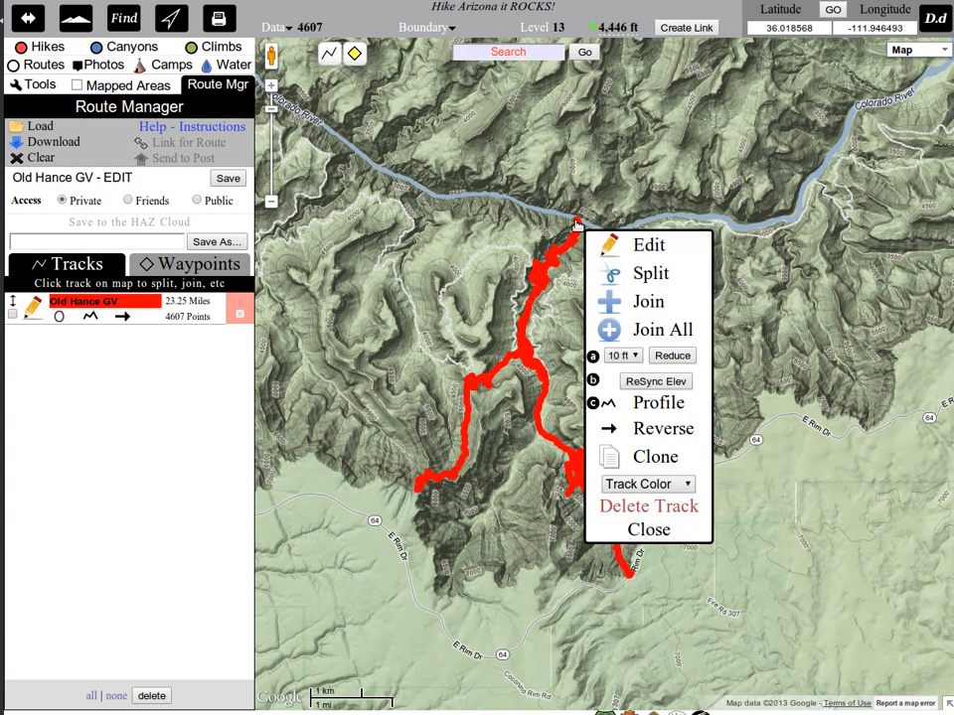
click(632, 357)
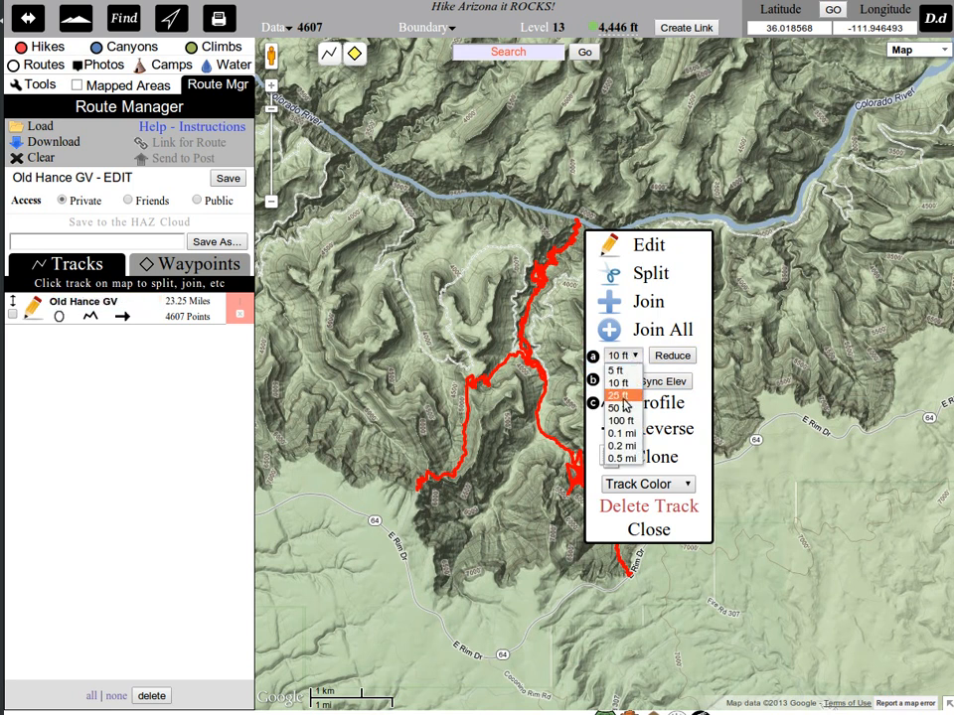
click(623, 395)
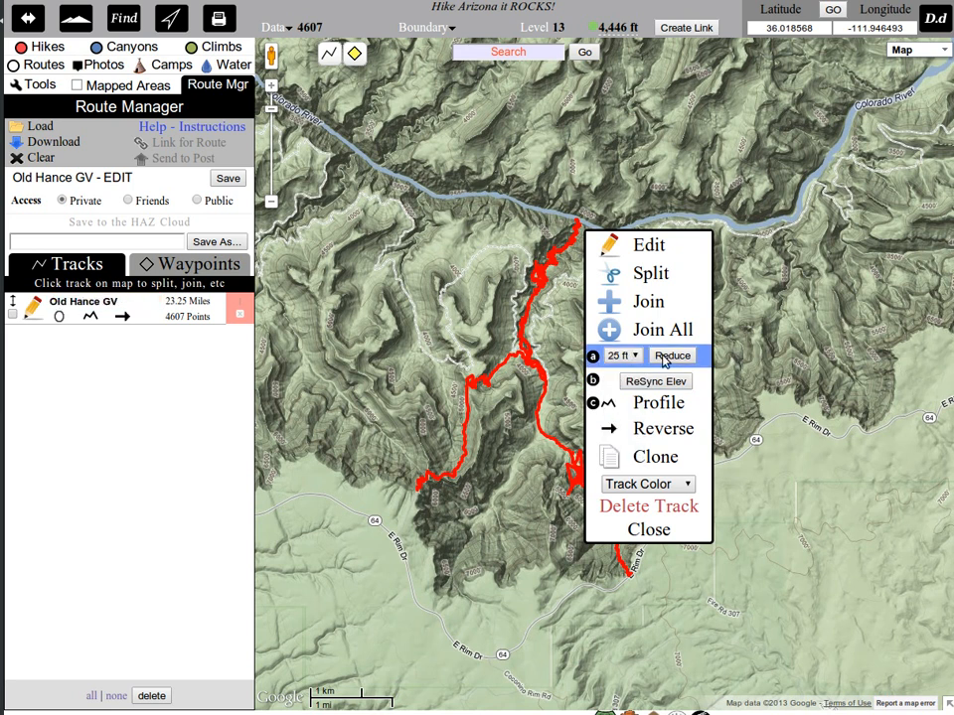
click(664, 357)
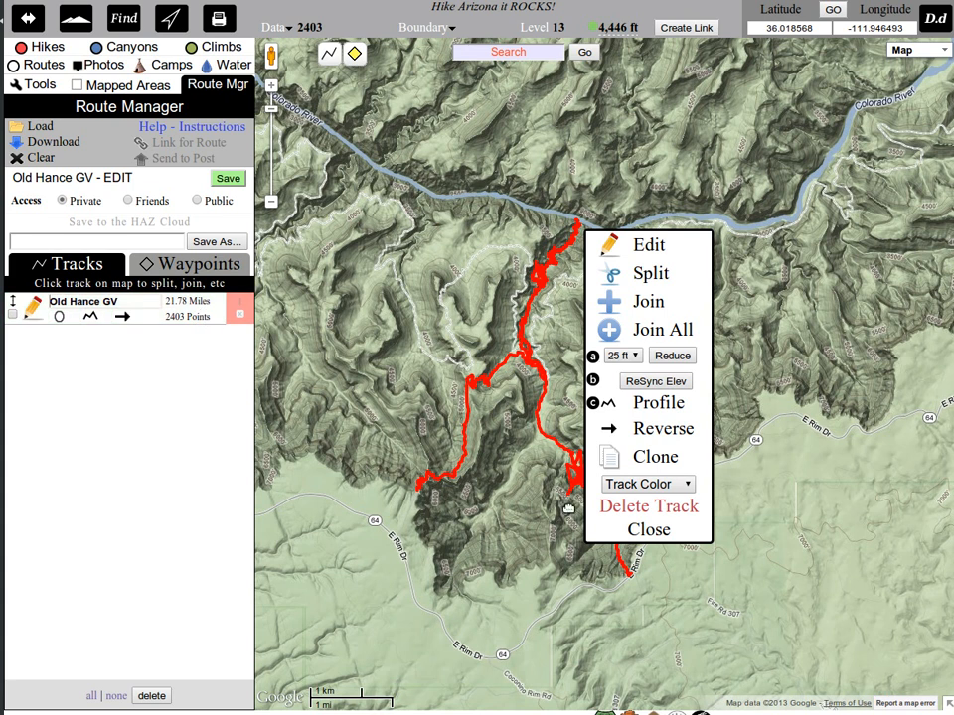
click(651, 530)
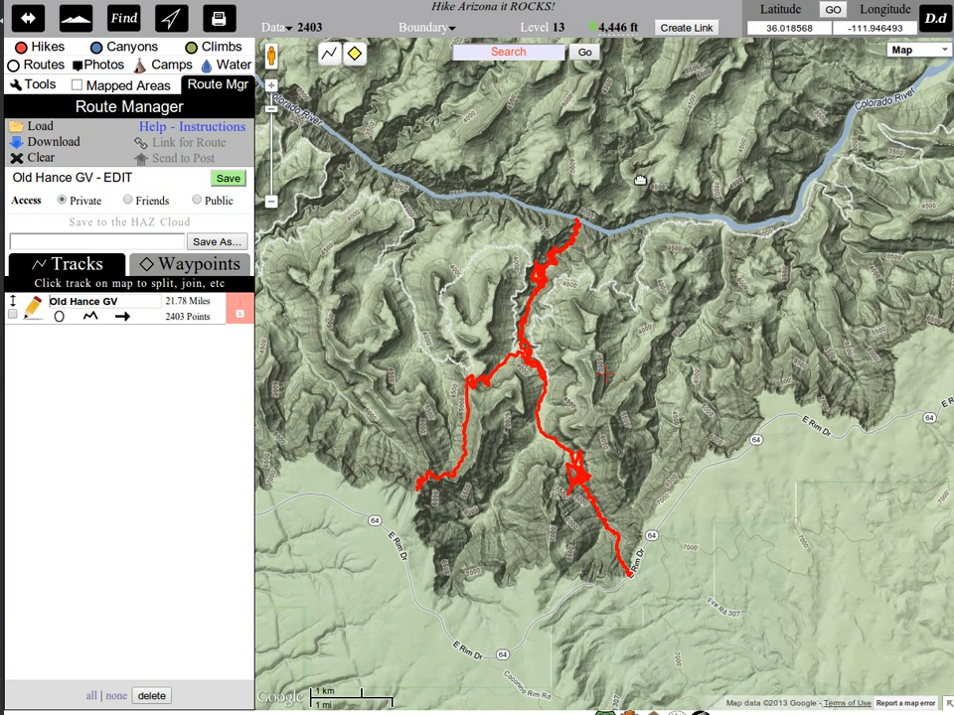
Split the Old Hance GV track at its turnaround point by the Colorado River.
click(577, 223)
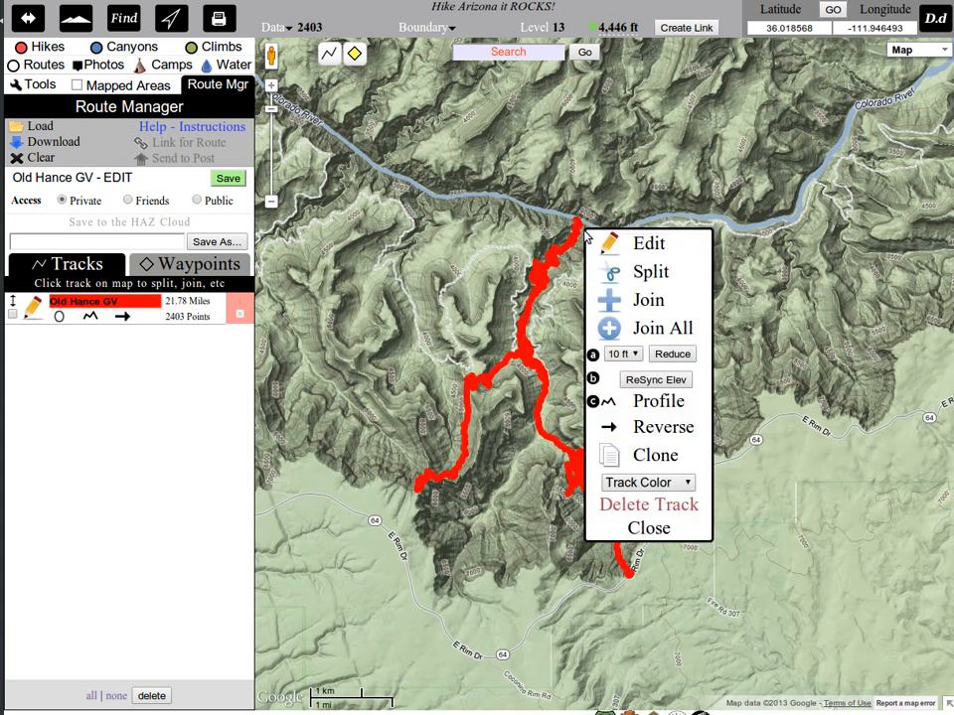
click(647, 281)
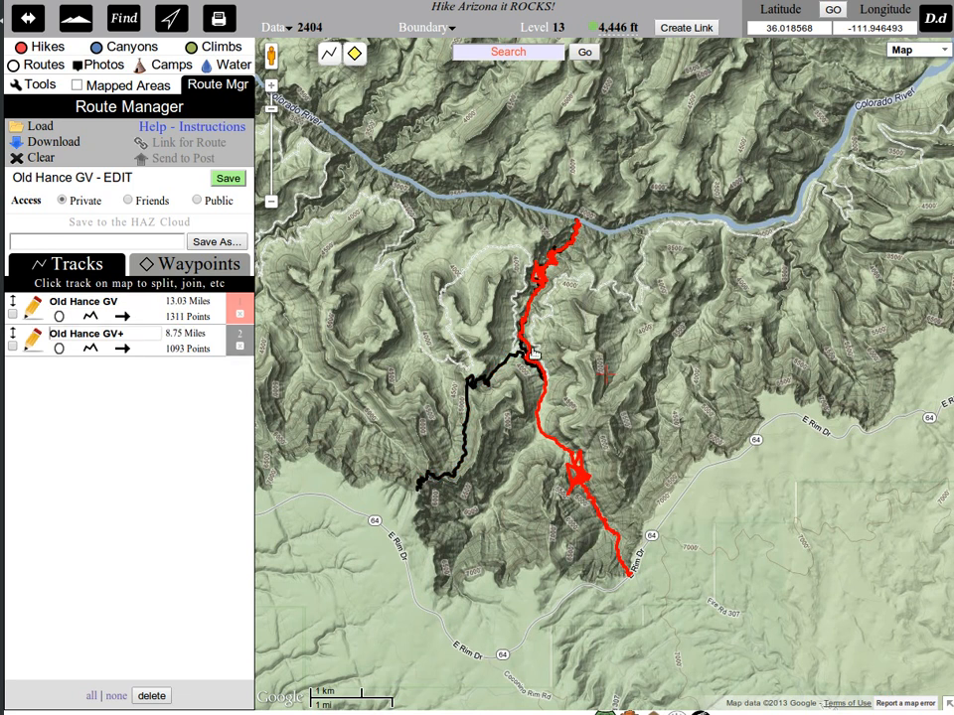
Split the red Old Hance GV track just before the tangled section southwest of Sockdolager Rapids.
scroll(533, 346, up, 1)
drag(420, 573, 545, 435)
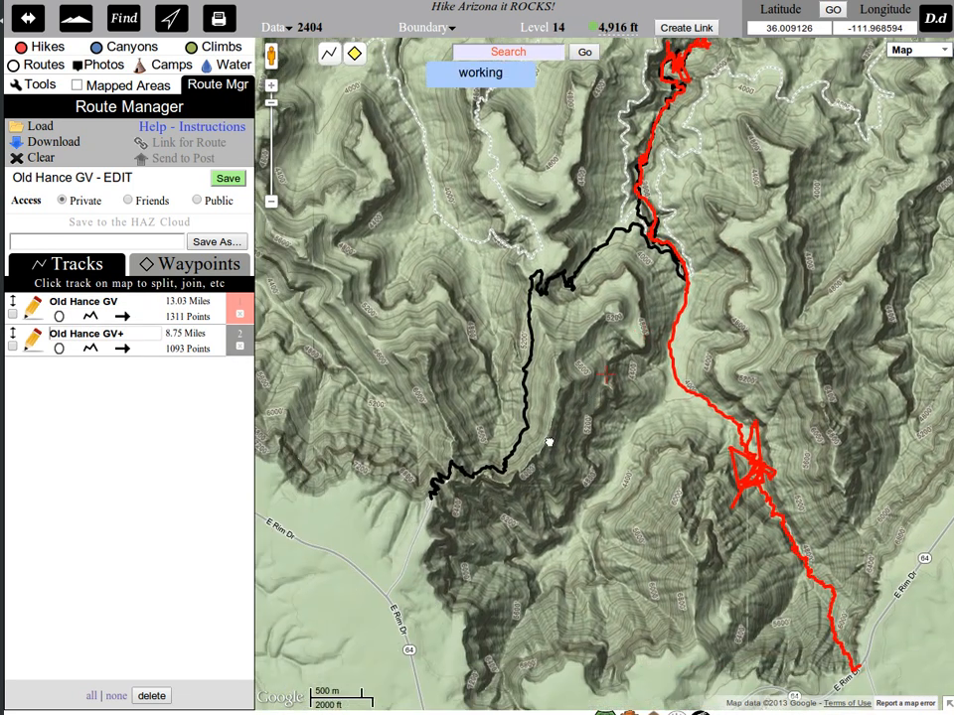
scroll(543, 440, up, 1)
drag(574, 333, 427, 475)
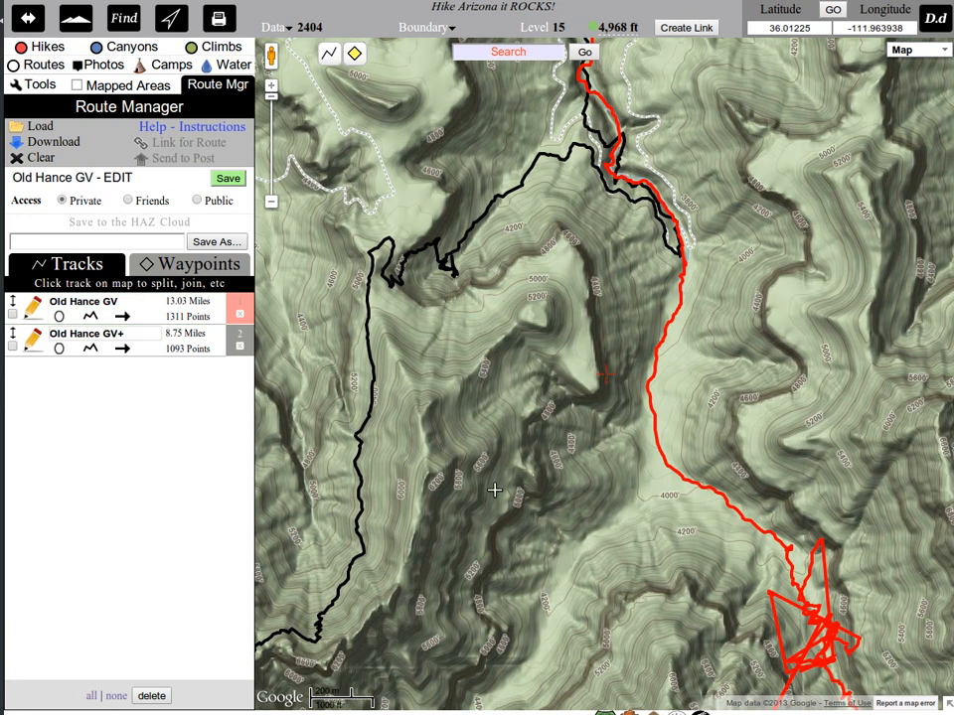
drag(494, 492, 383, 248)
drag(401, 355, 571, 622)
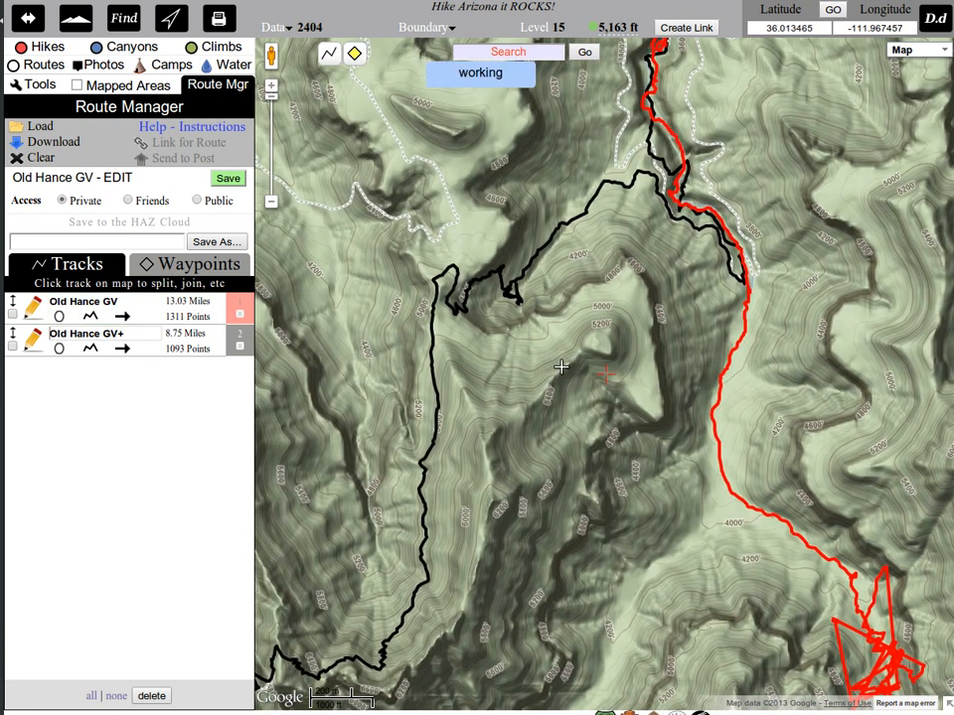
drag(560, 366, 518, 532)
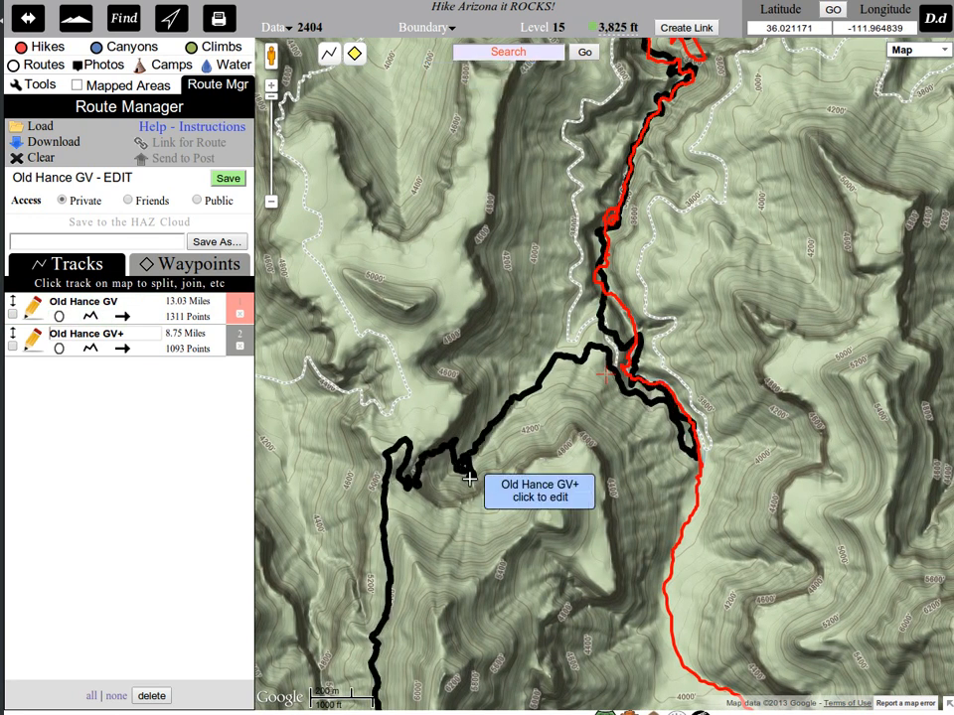
drag(751, 238, 538, 472)
mouse_move(584, 240)
mouse_down()
mouse_move(562, 382)
mouse_move(584, 231)
mouse_up()
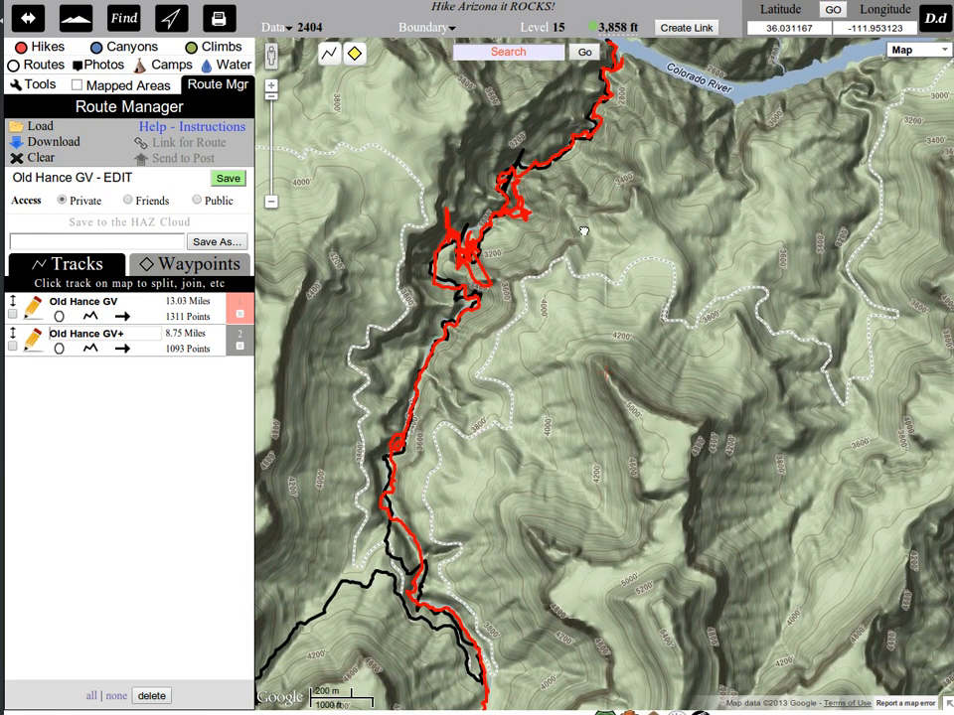
drag(524, 248, 595, 379)
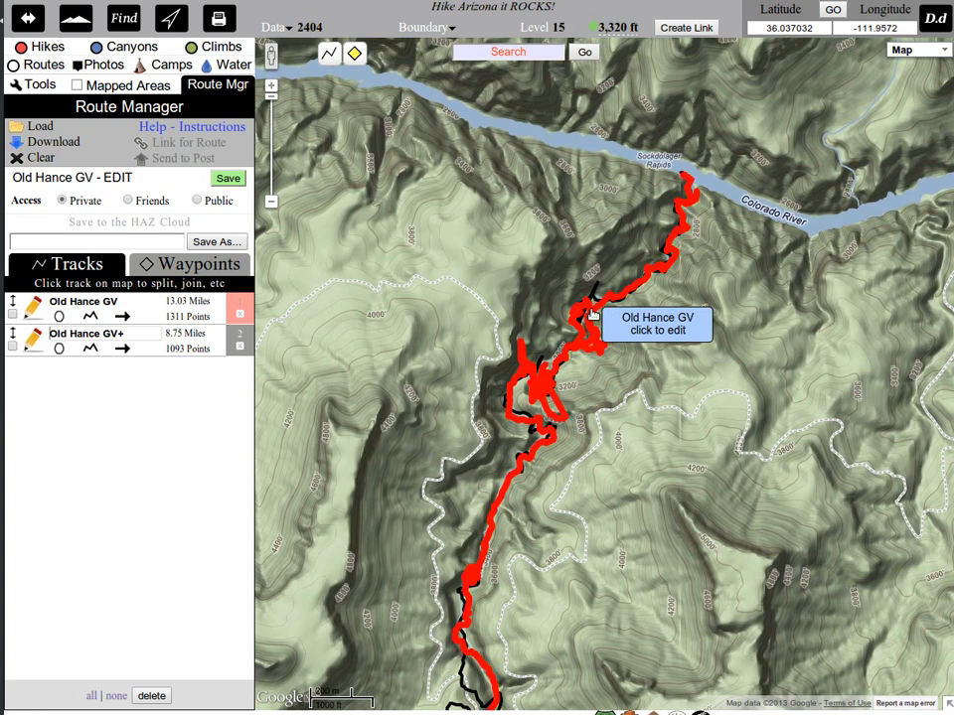
drag(595, 450, 656, 498)
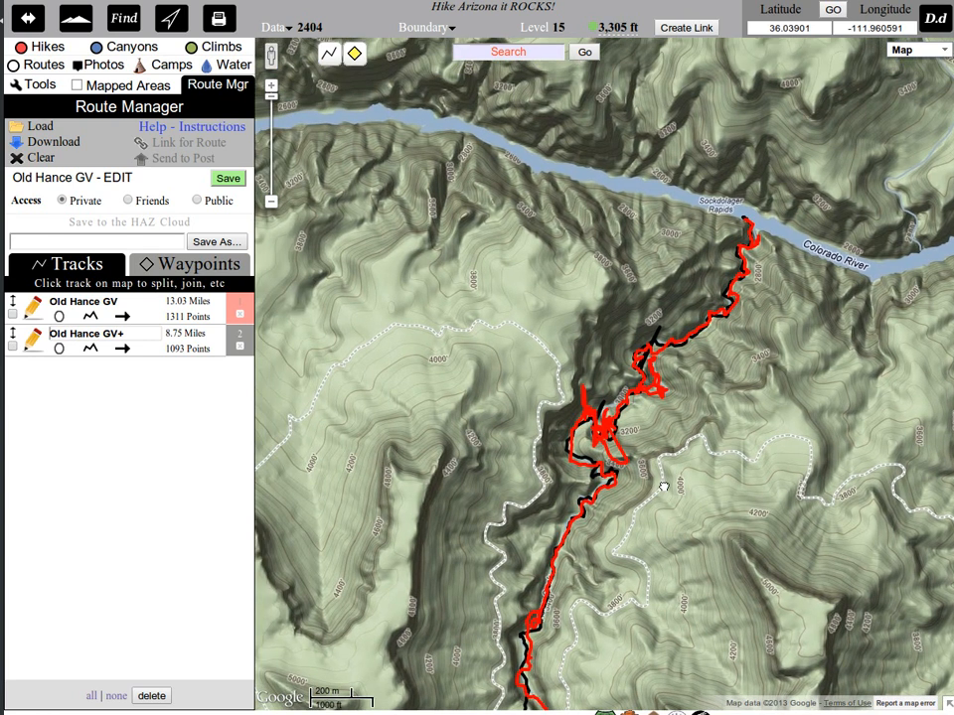
click(575, 432)
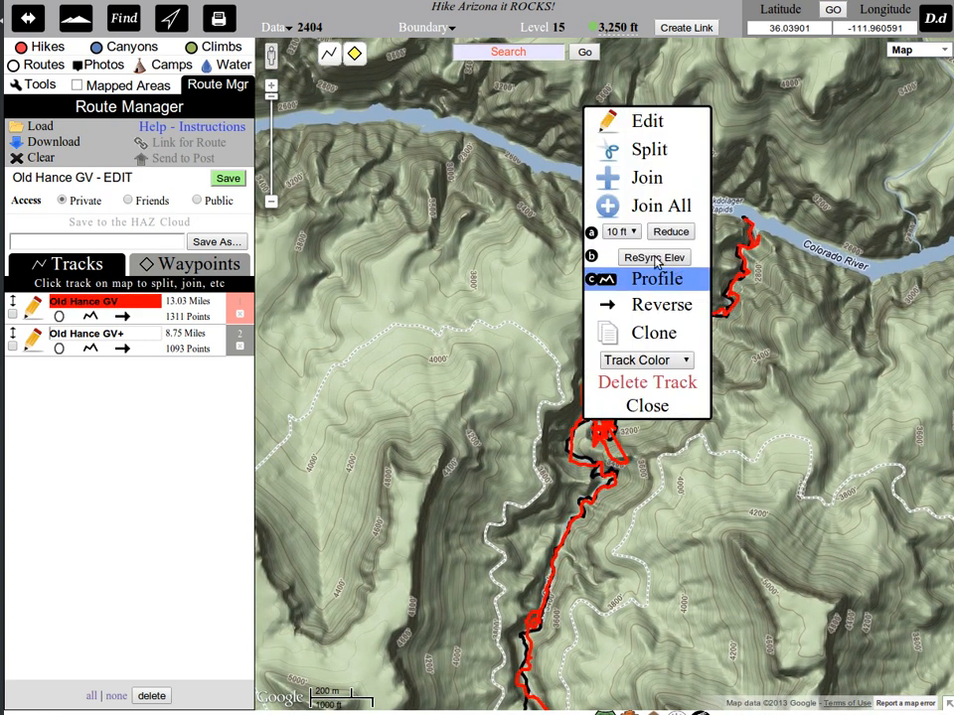
click(612, 151)
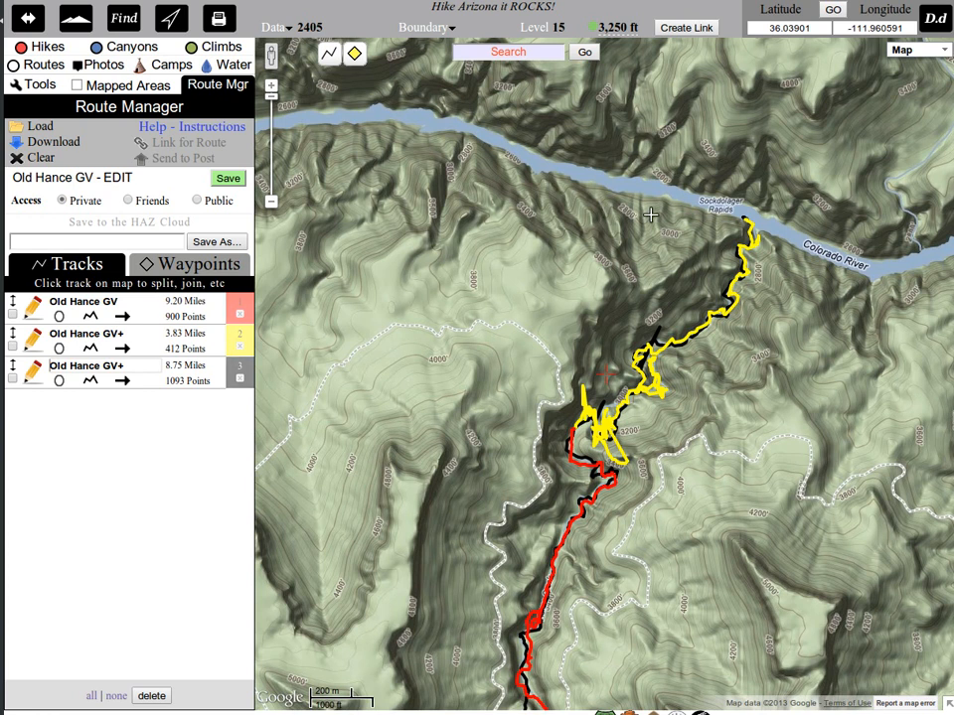
Switch the base map to satellite imagery around the tangled section near the river.
right_click(745, 426)
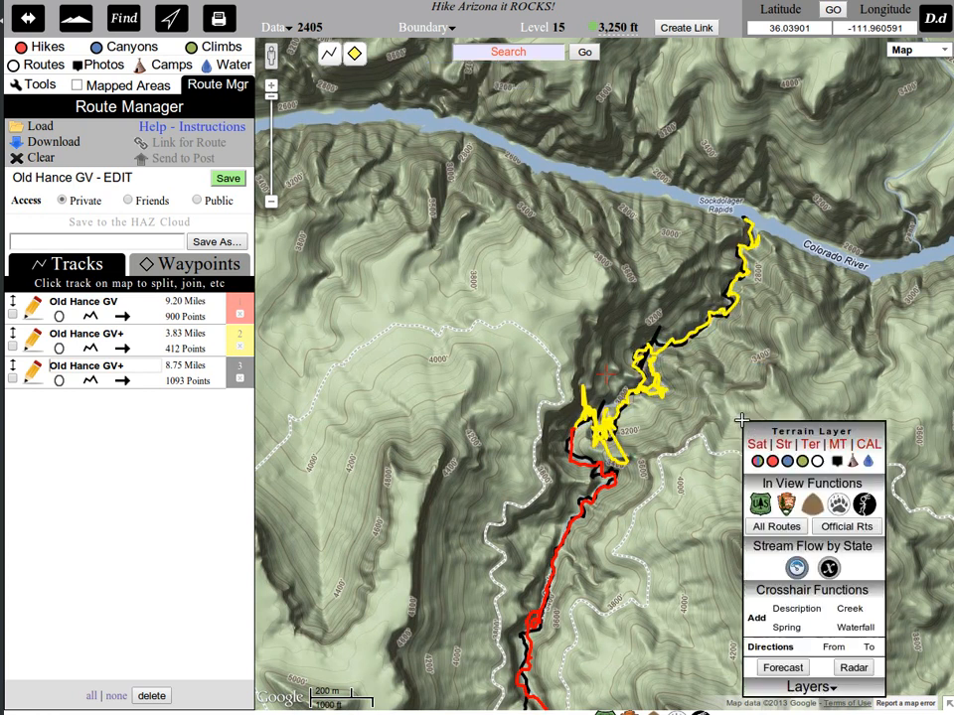
click(755, 443)
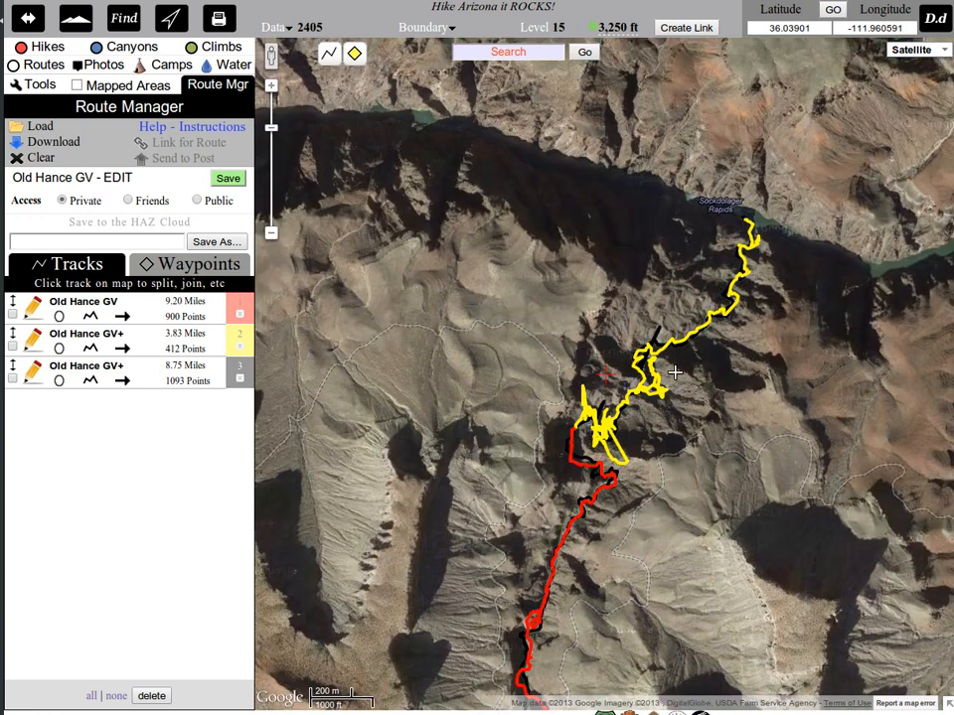
scroll(659, 354, up, 1)
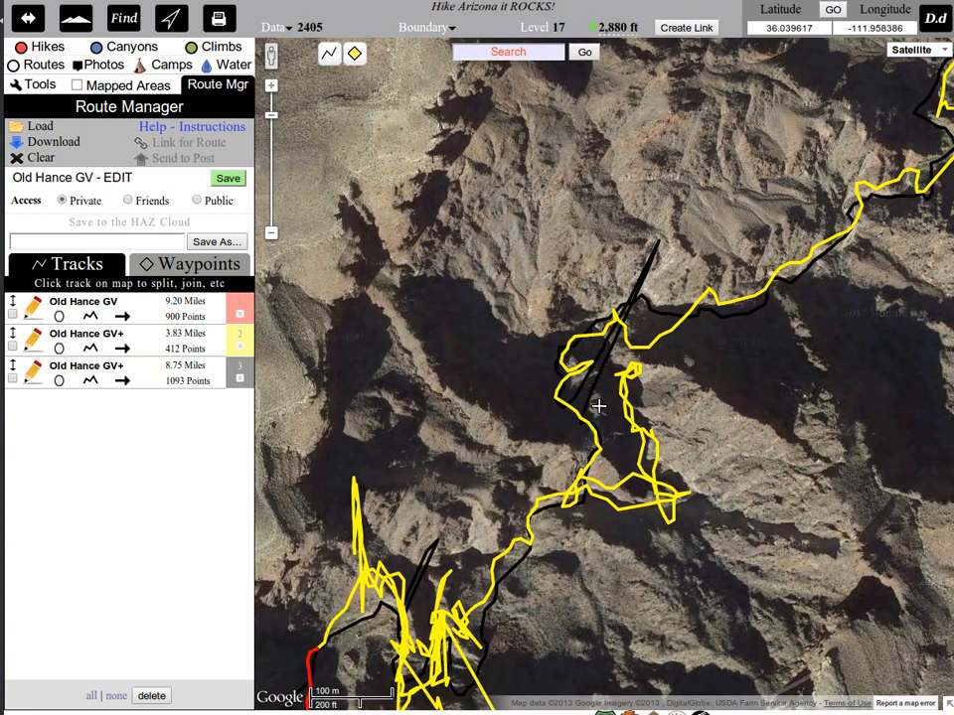
Split the yellow Old Hance GV+ track just past the stray eastern loop, where it rejoins the canyon heading north.
scroll(601, 408, up, 1)
drag(620, 492, 630, 412)
click(598, 439)
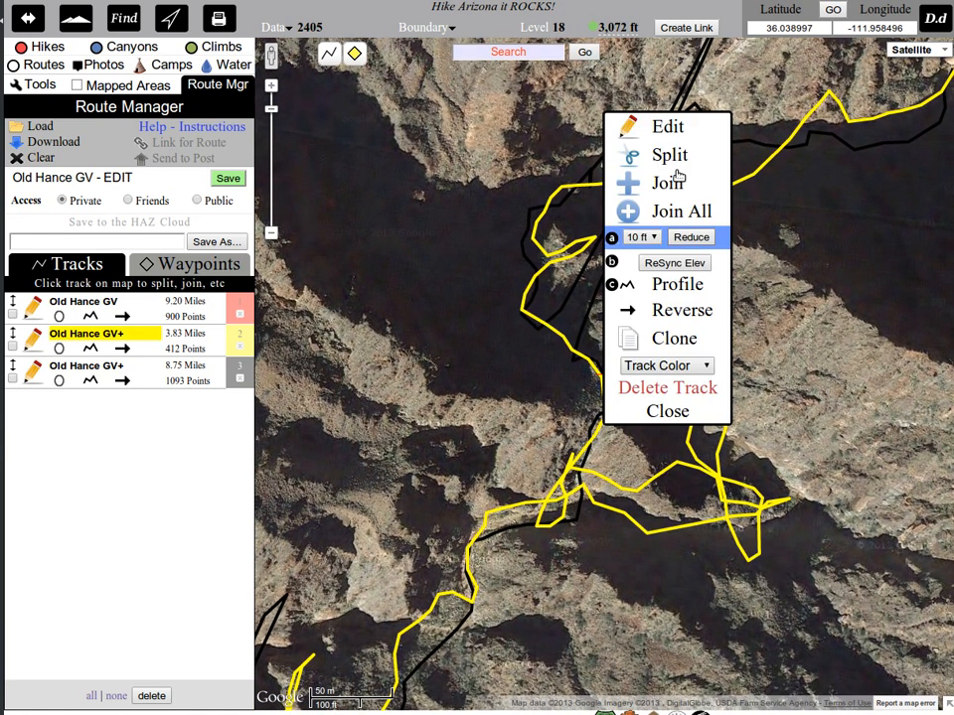
click(663, 156)
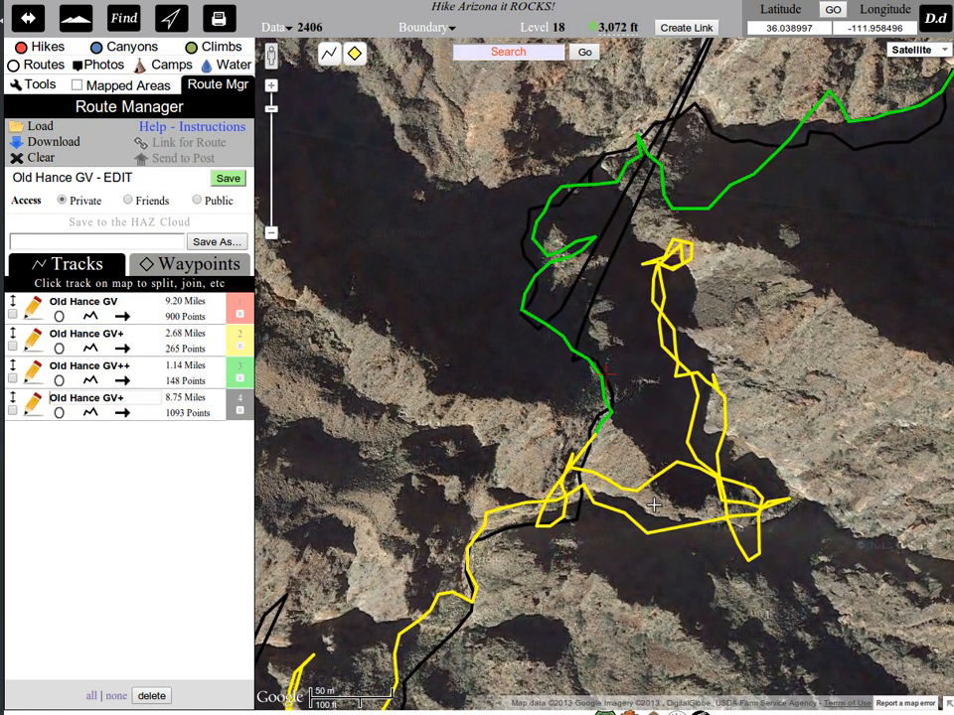
Split the yellow Old Hance GV+ track just west of where the stray eastern loop begins.
scroll(636, 611, down, 1)
drag(632, 615, 707, 427)
drag(605, 592, 645, 451)
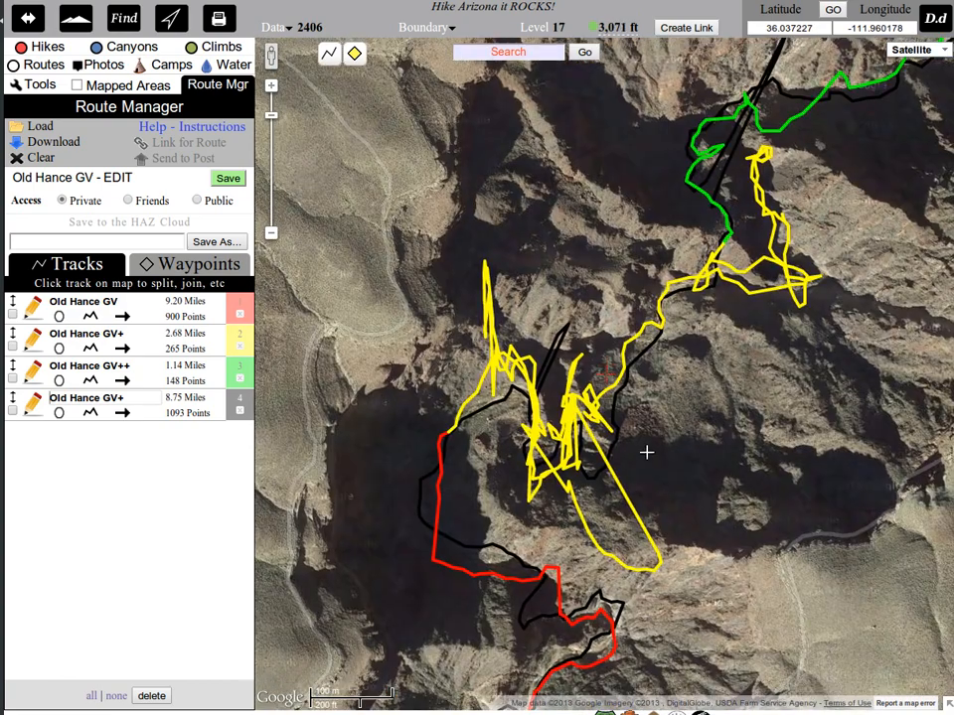
scroll(612, 451, up, 1)
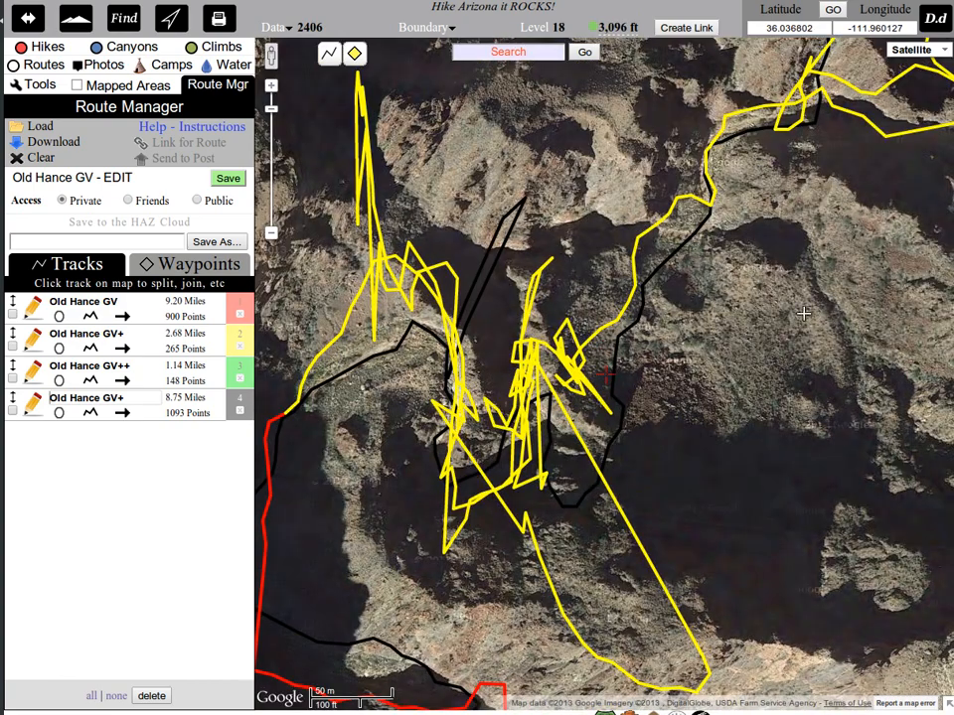
drag(803, 315, 623, 547)
drag(719, 255, 715, 270)
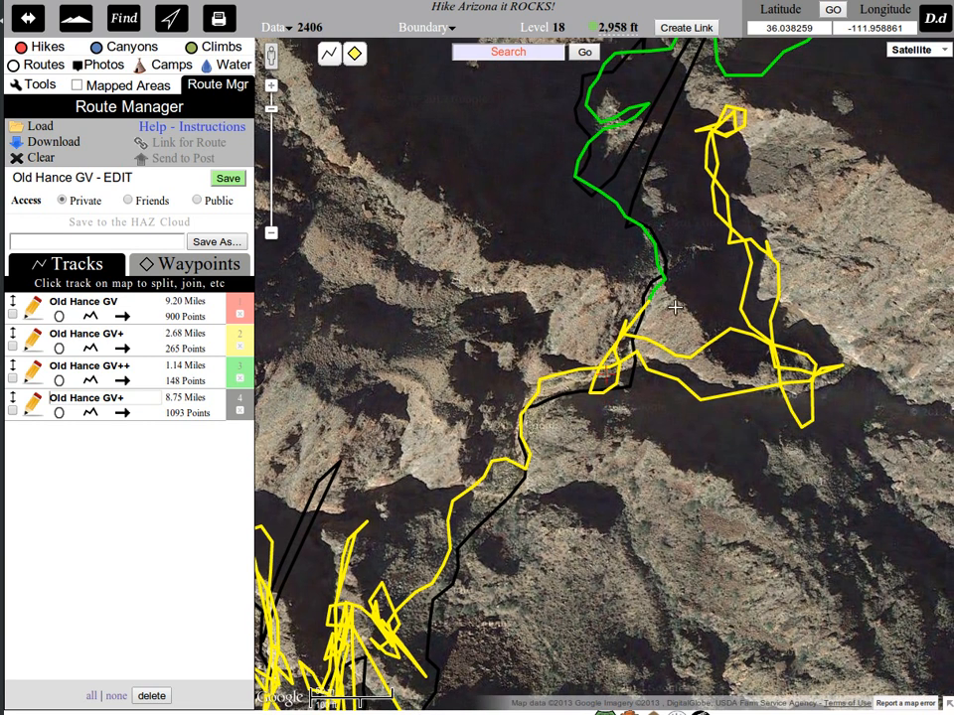
click(551, 387)
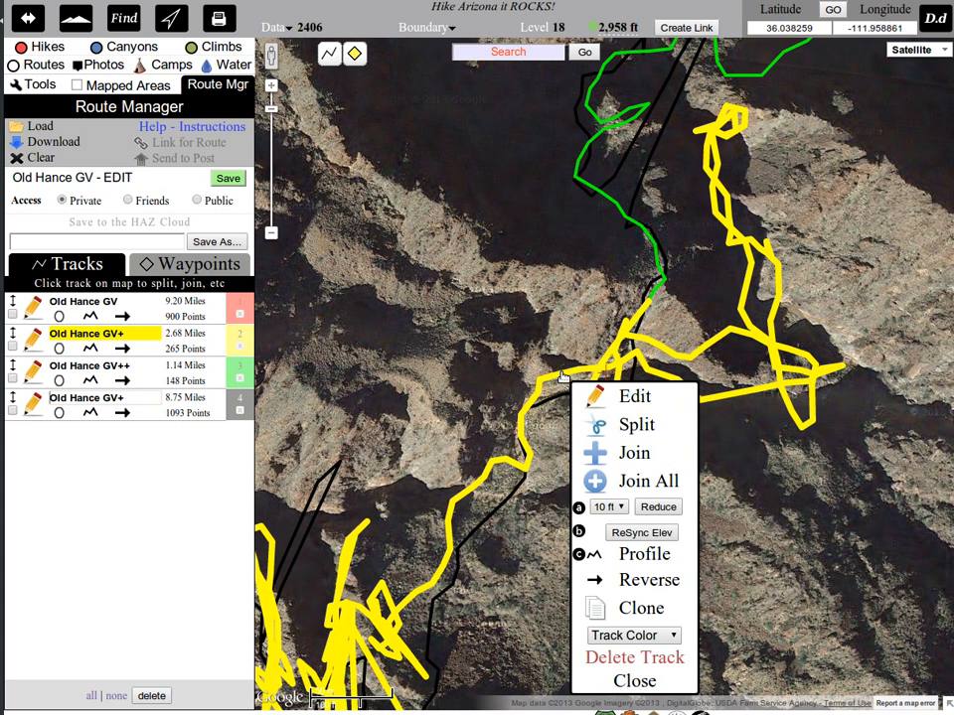
click(648, 429)
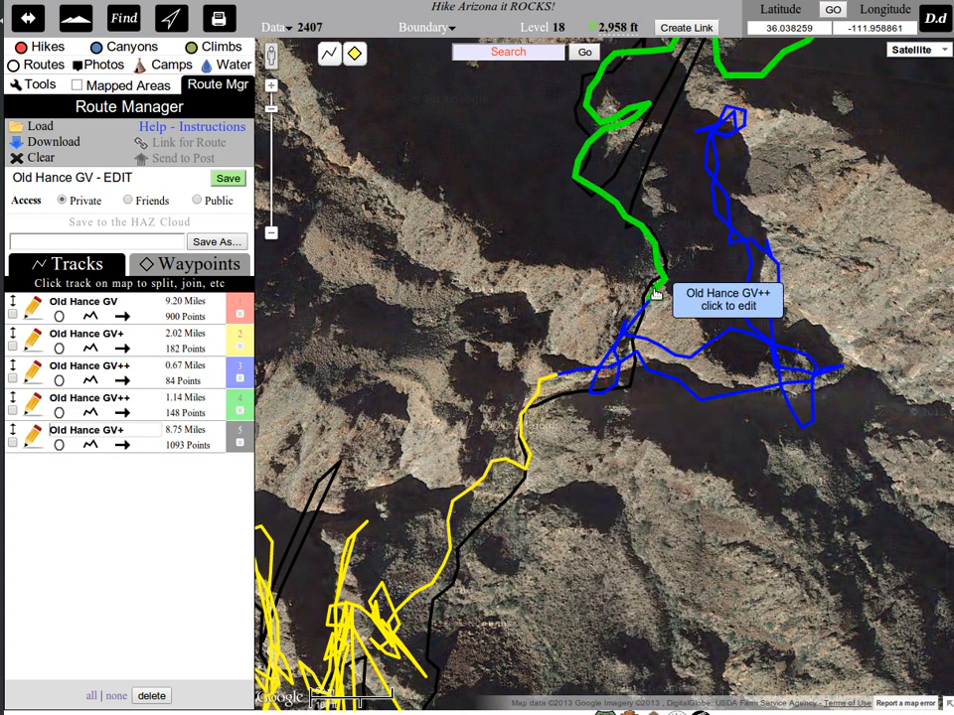
Open the blue Old Hance GV++ loop track for editing and remove the points forming its southern spike.
click(688, 362)
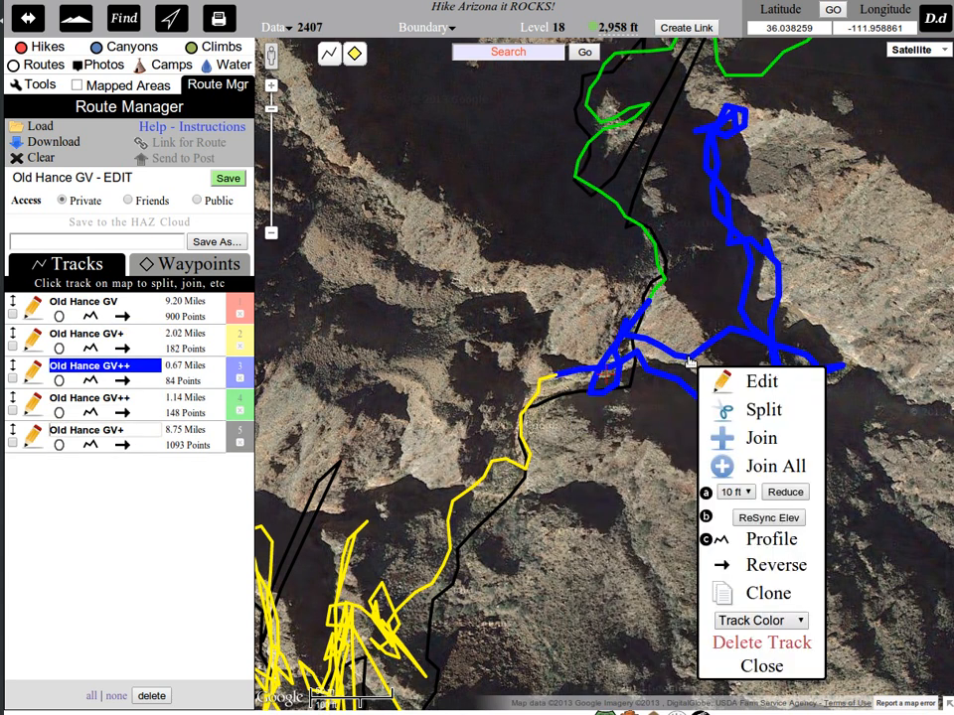
click(725, 382)
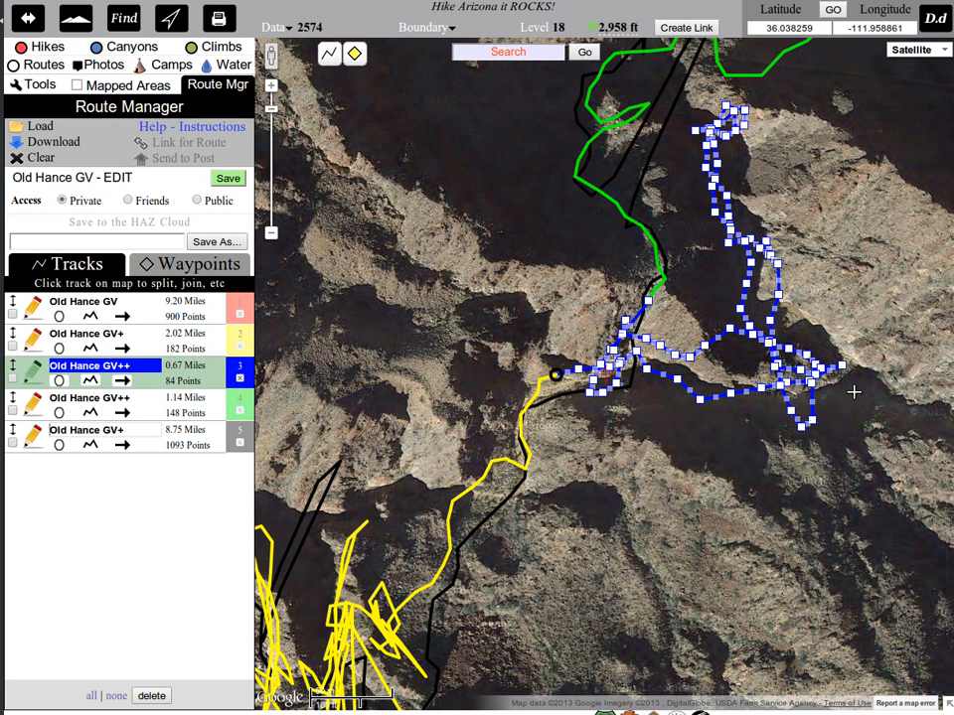
scroll(845, 371, up, 1)
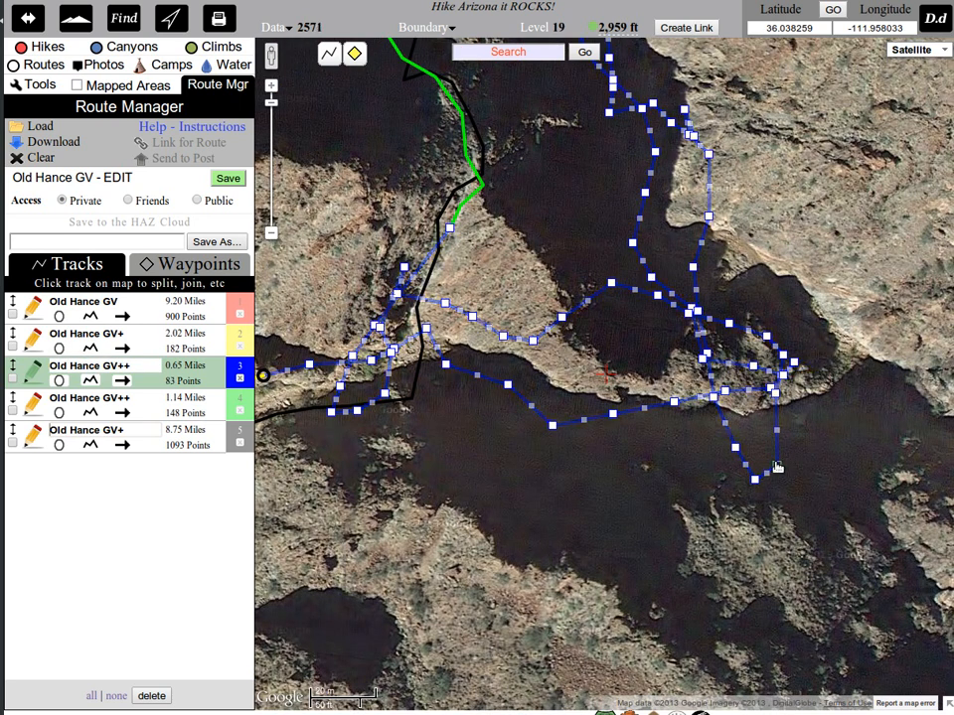
click(778, 466)
click(756, 482)
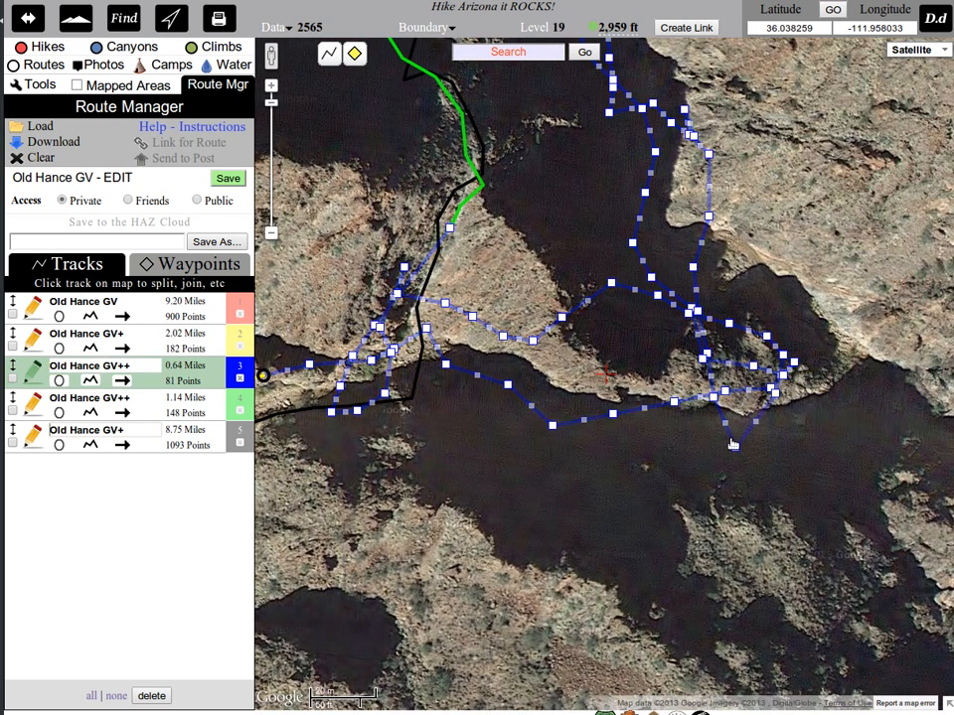
click(733, 444)
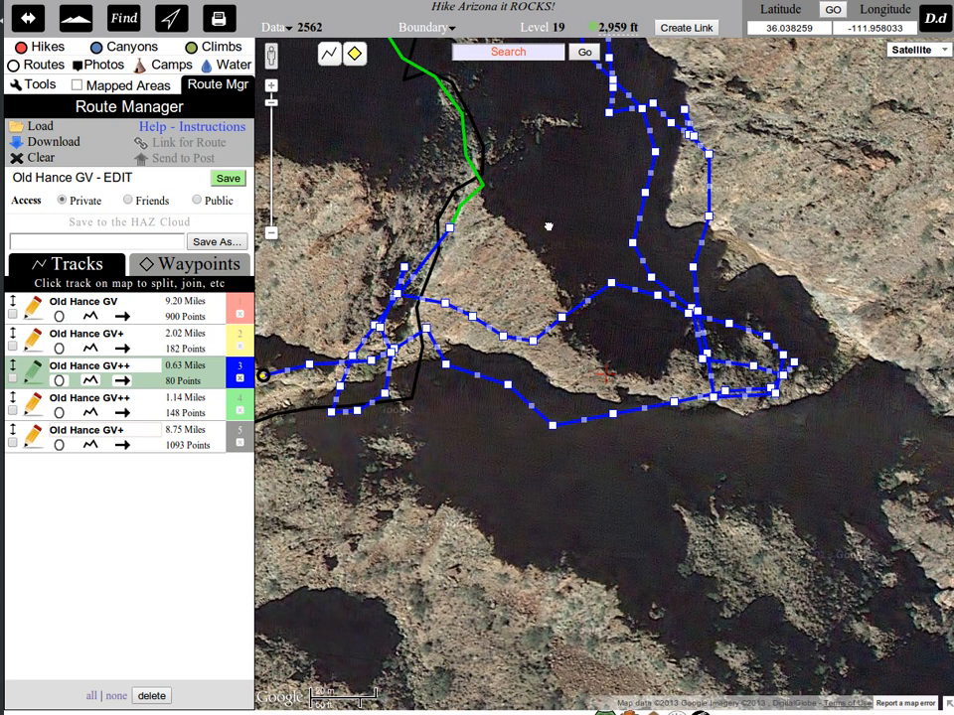
Remove two outlying points along the middle of the blue loop's north-south stretch.
drag(548, 227, 548, 389)
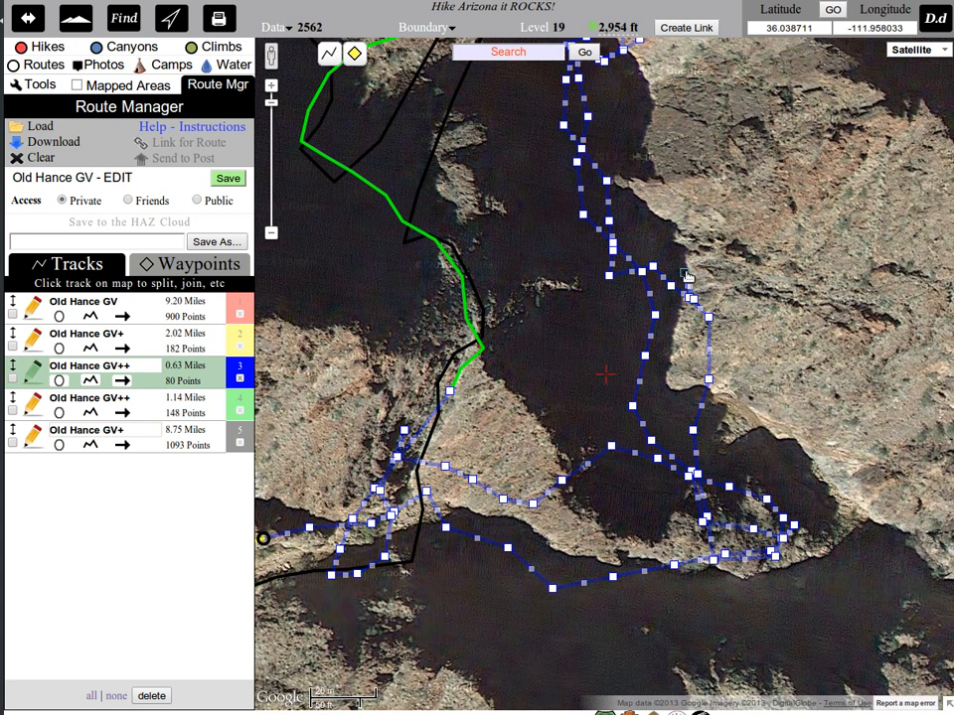
click(685, 276)
drag(686, 277, 681, 557)
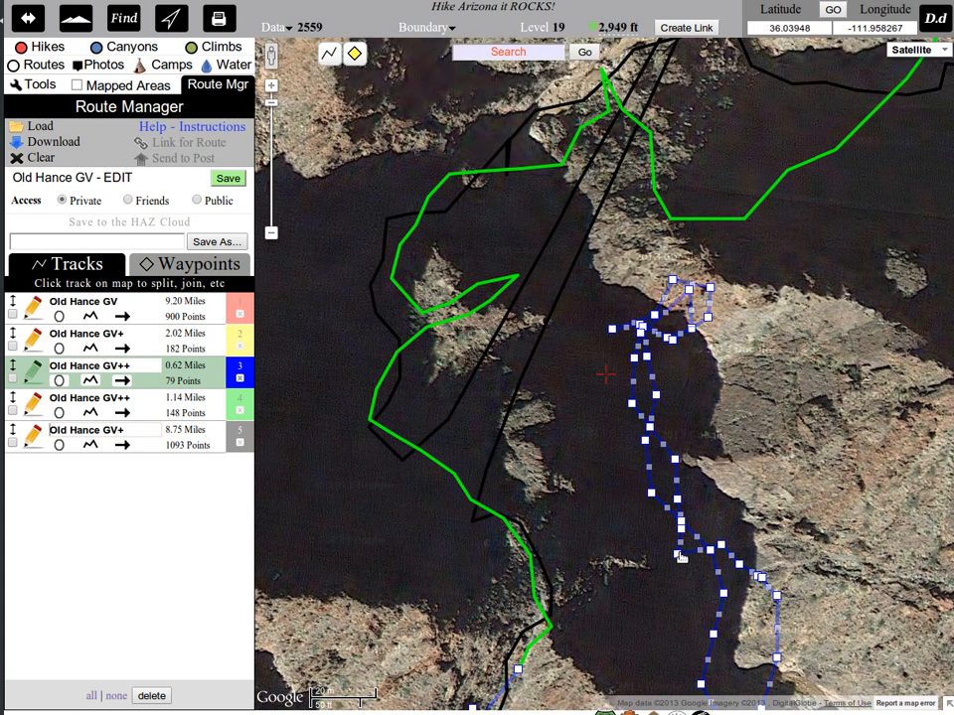
click(681, 556)
Remove the cluster of points forming the small tangle at the blue loop's northern tip.
click(708, 291)
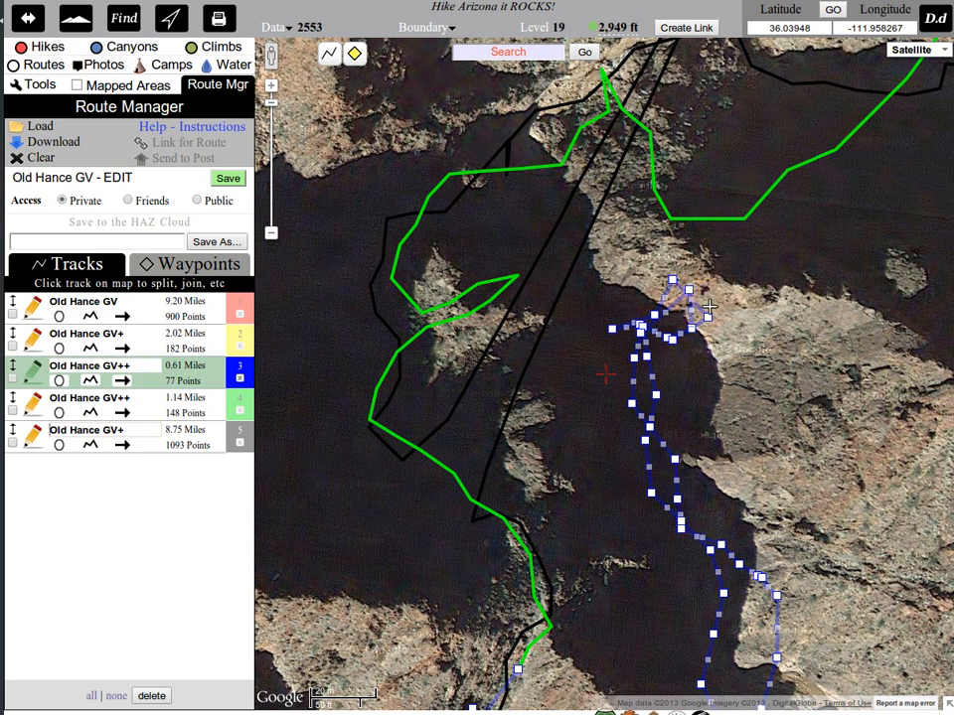
click(707, 317)
click(692, 326)
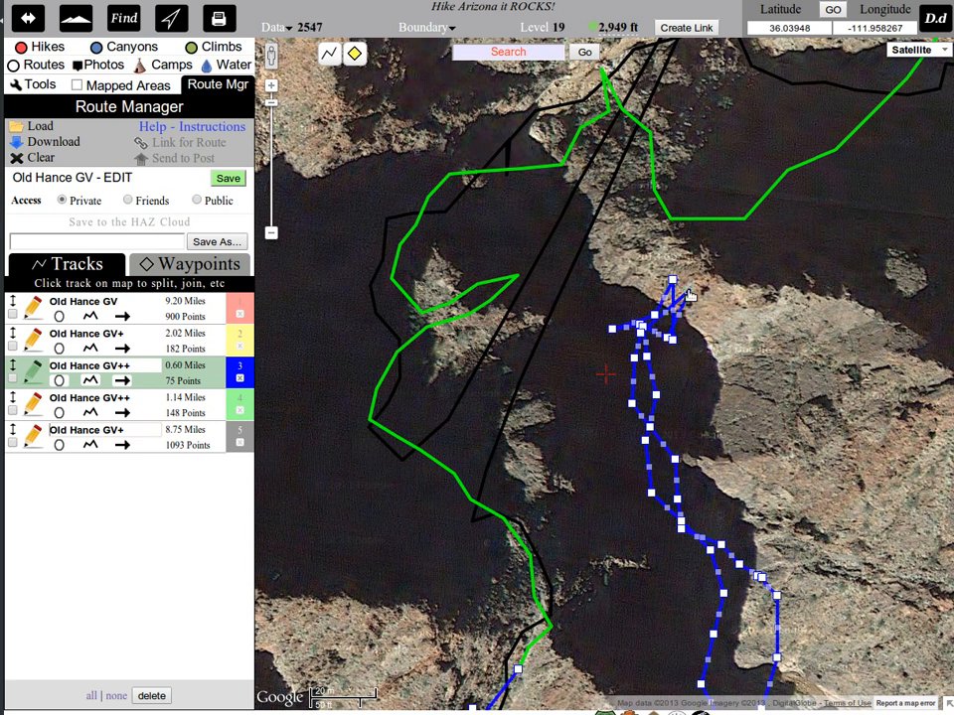
click(689, 291)
click(673, 280)
click(672, 339)
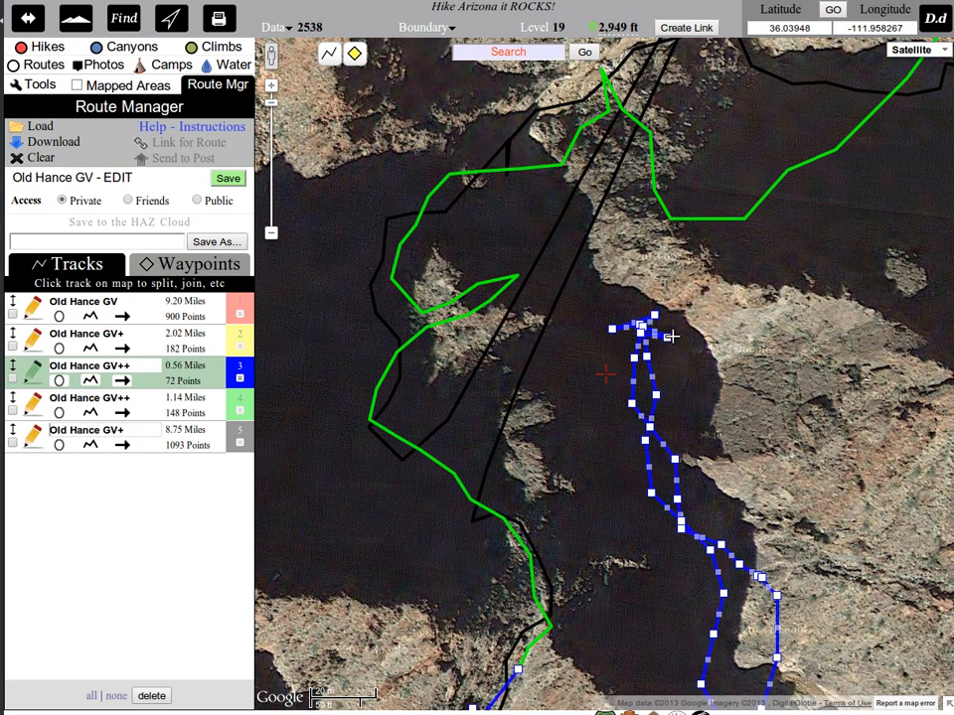
click(668, 339)
click(655, 318)
Remove stray points at the blue loop's exit and join the green Old Hance GV++ track to the blue track.
drag(739, 422, 755, 164)
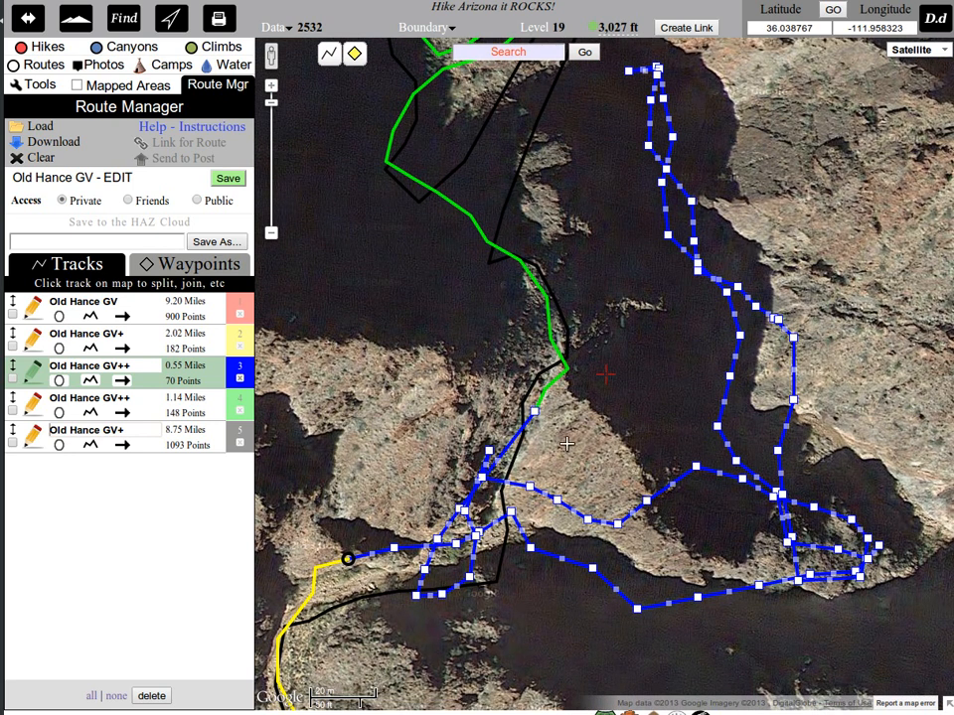
drag(567, 445, 739, 278)
click(637, 377)
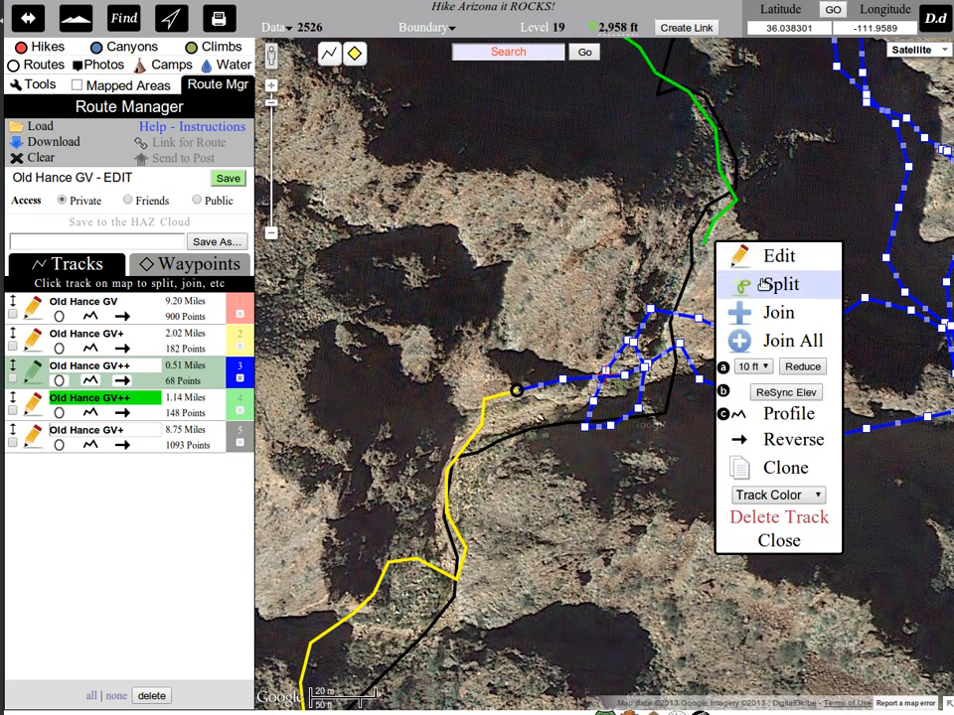
click(779, 310)
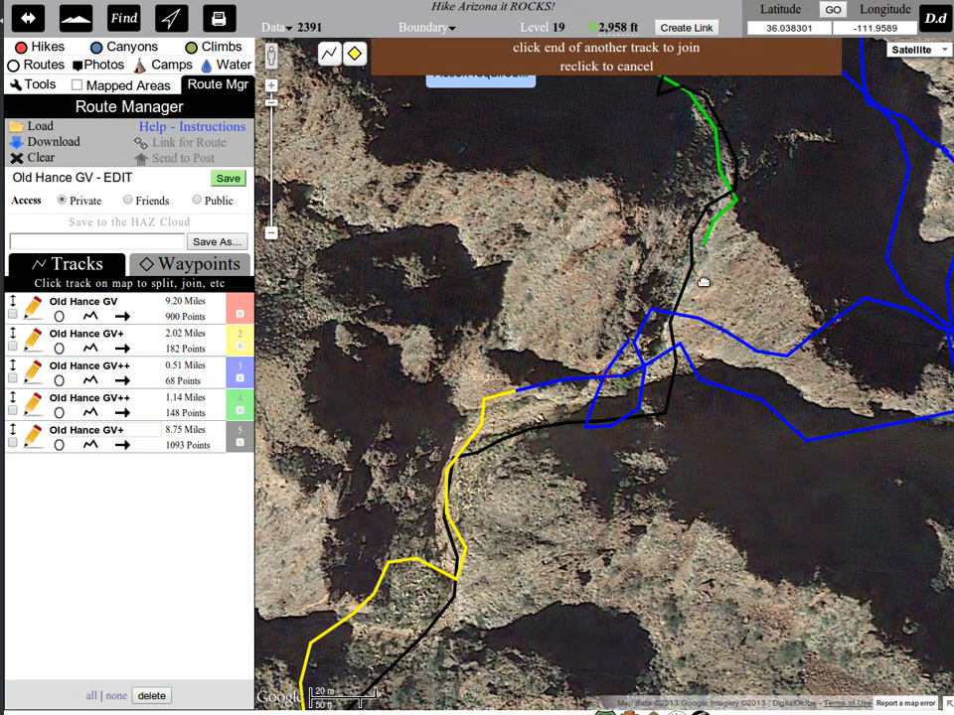
click(624, 346)
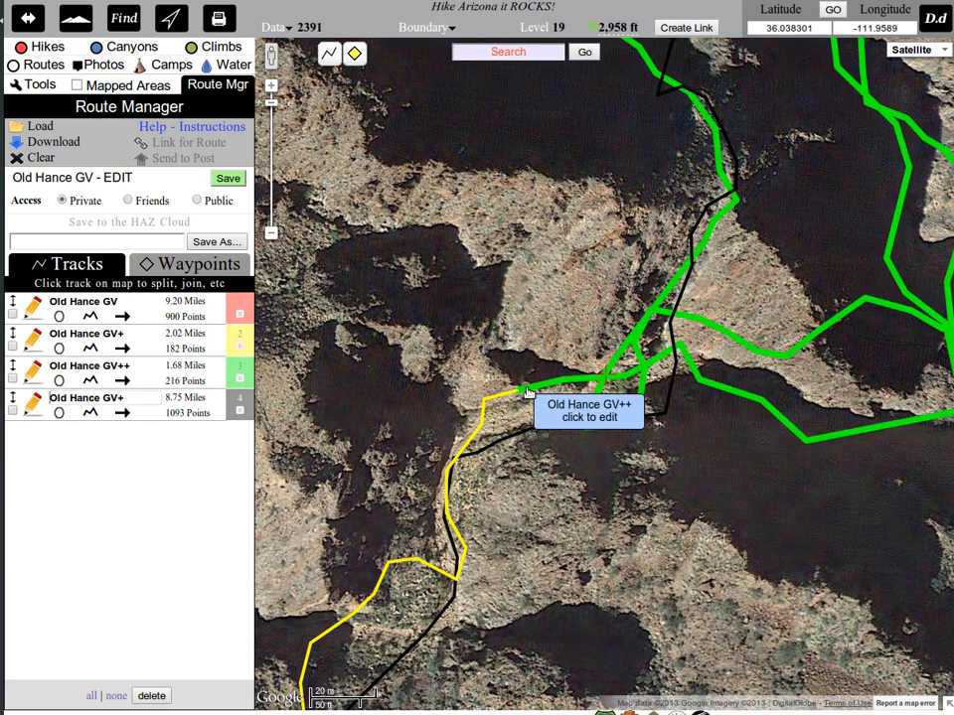
Save the edited Old Hance GV - EDIT route.
scroll(608, 290, down, 1)
drag(582, 294, 751, 170)
drag(741, 421, 799, 311)
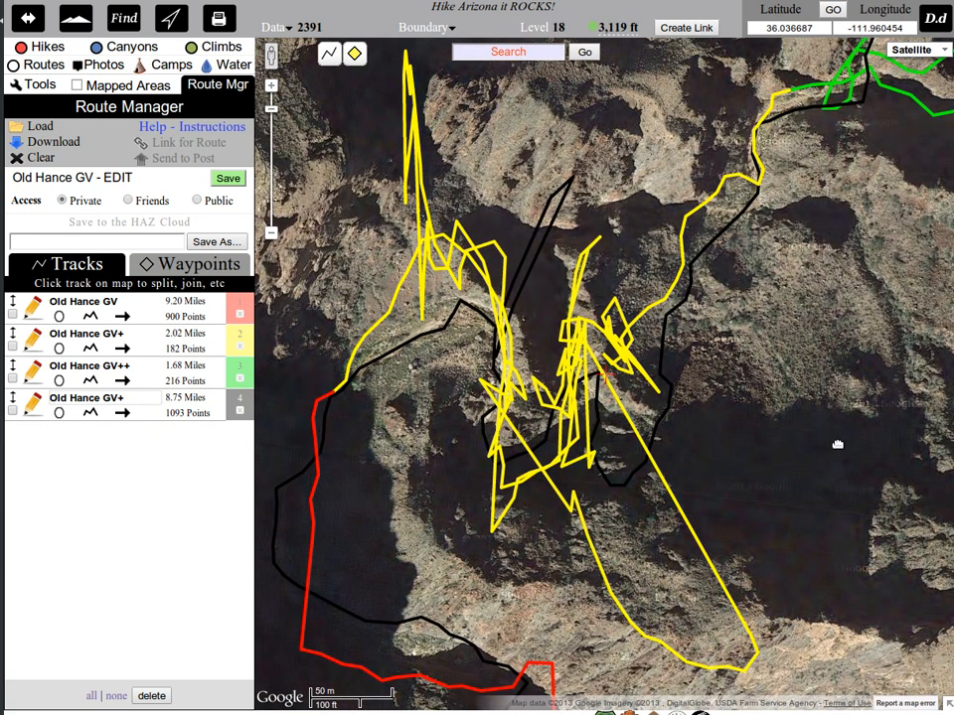
click(228, 179)
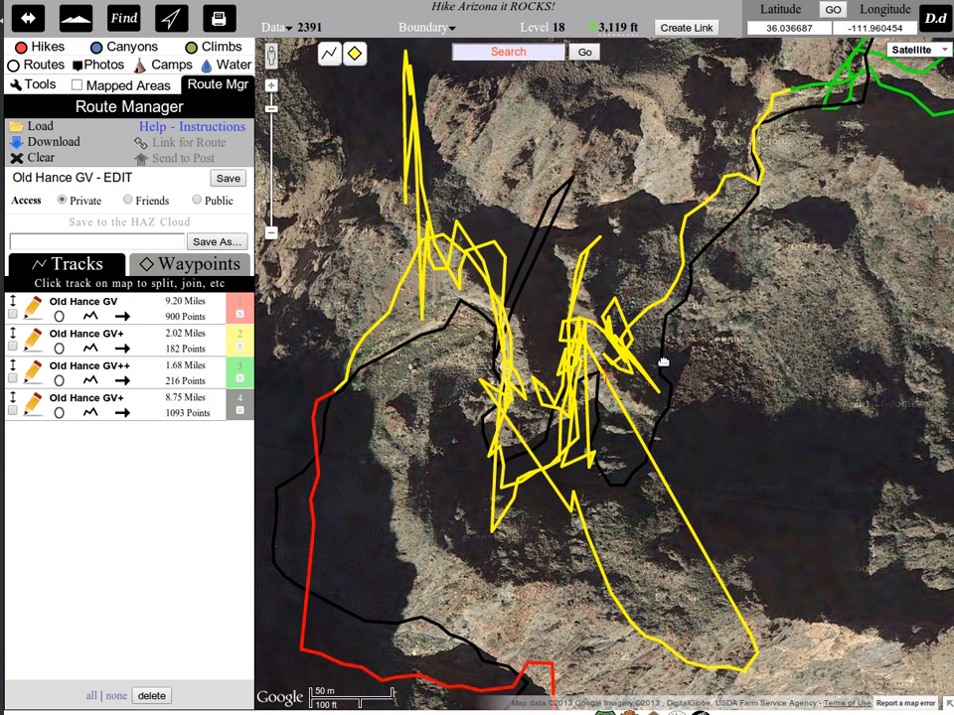
Reduce the yellow Old Hance GV+ track's points using a 50 ft setting.
click(626, 356)
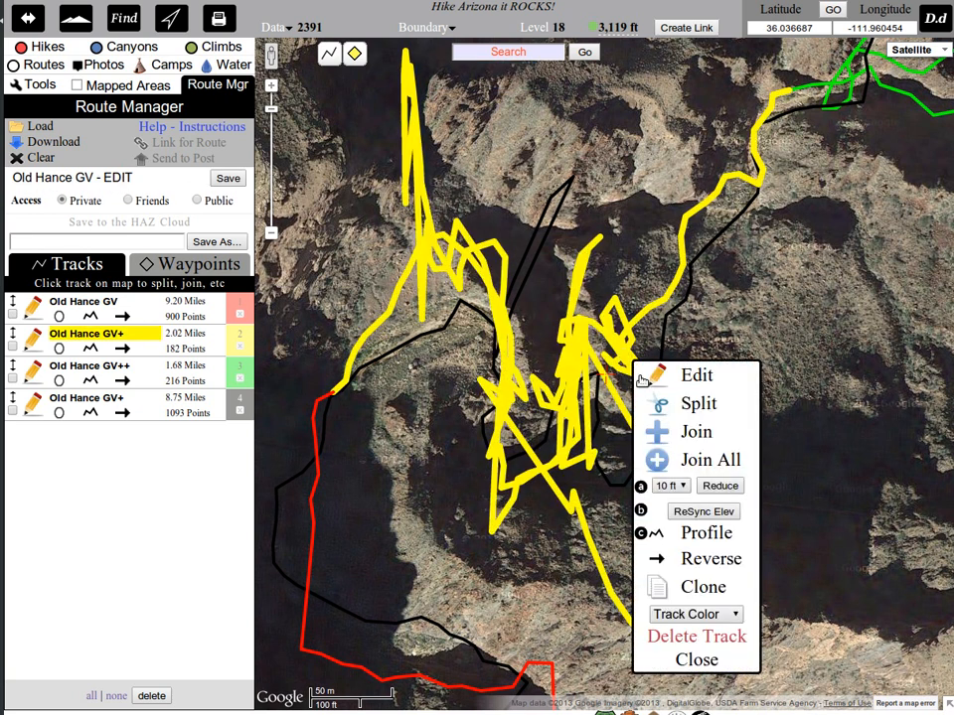
click(666, 486)
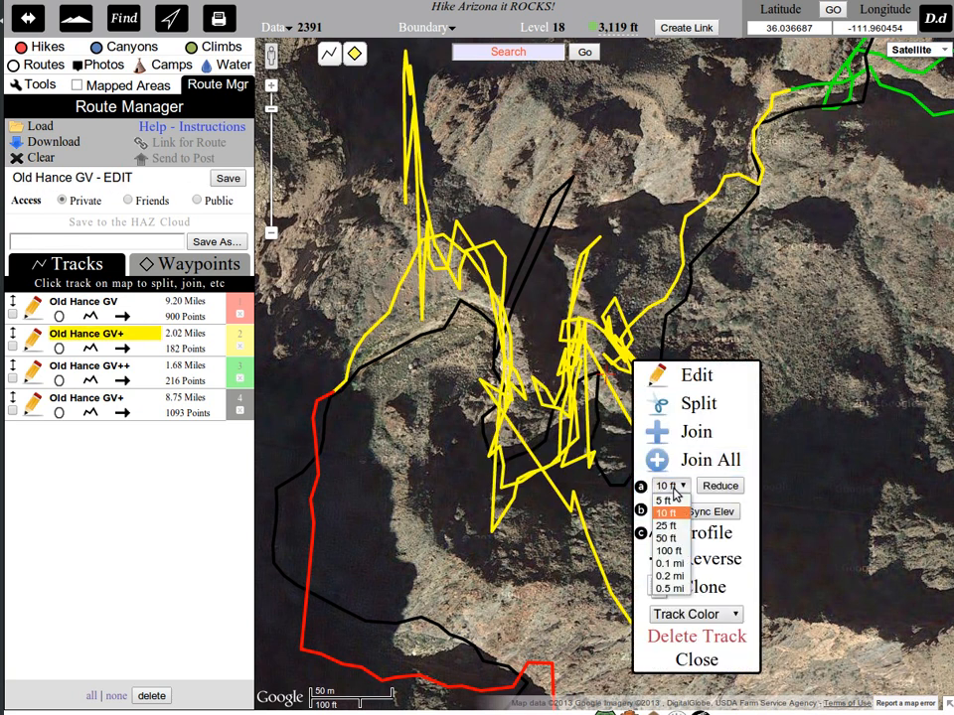
click(664, 538)
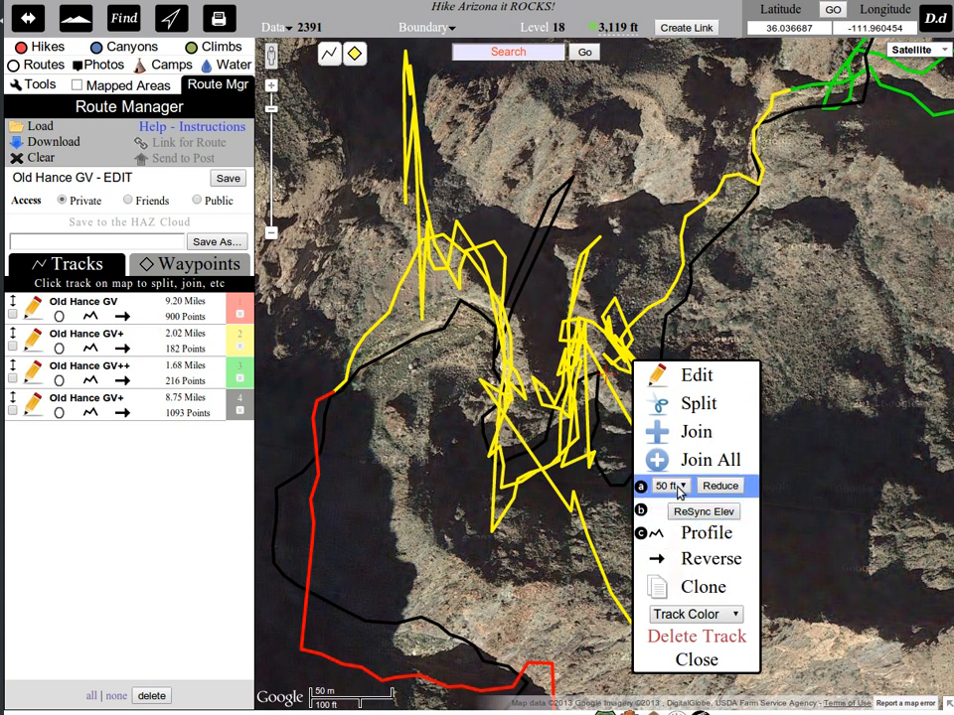
click(719, 486)
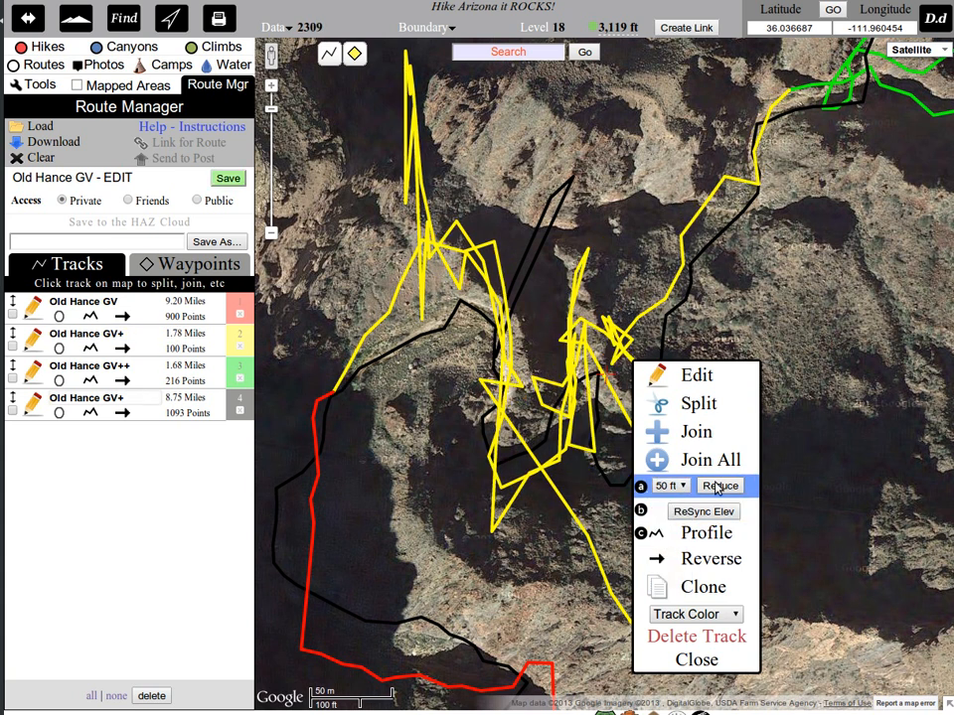
click(692, 660)
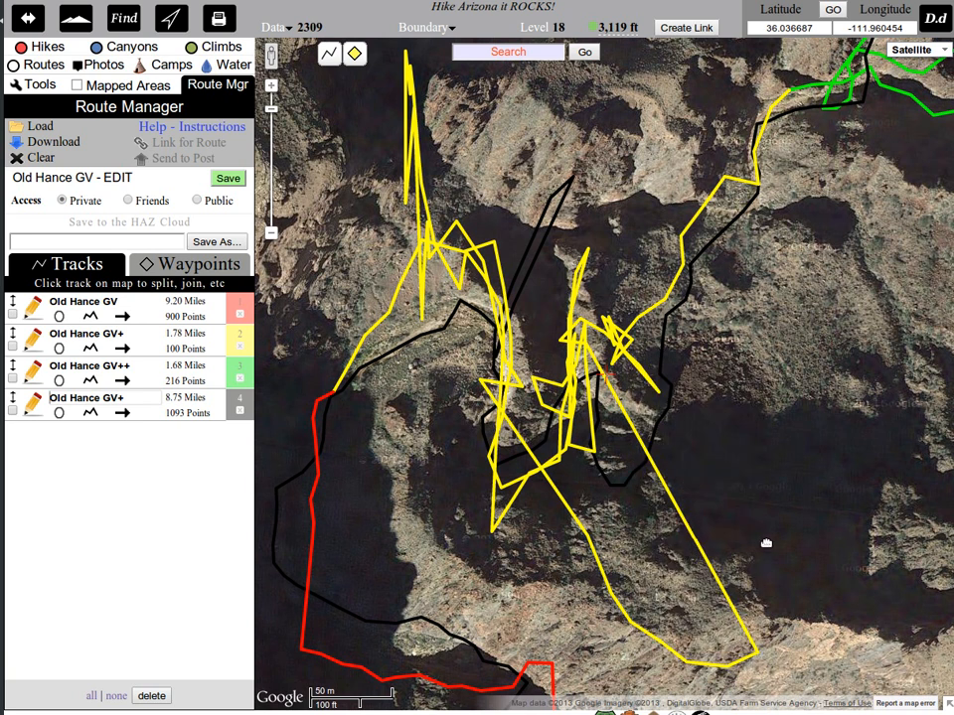
Open the yellow track for editing and remove the points of its long southeastern loop and the southernmost spike.
click(634, 340)
click(688, 386)
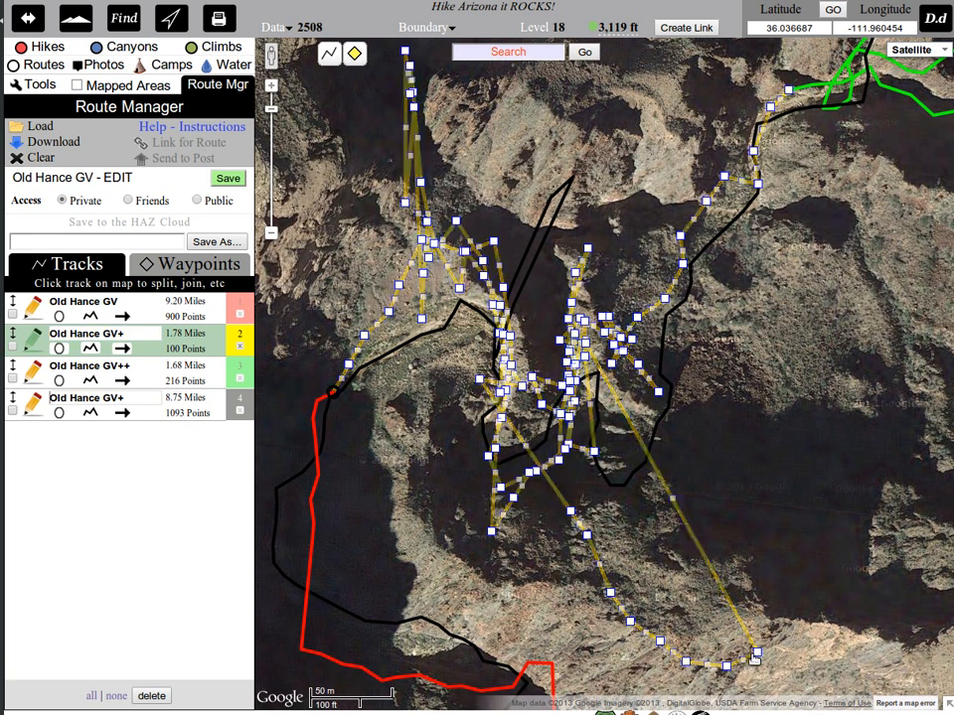
click(755, 655)
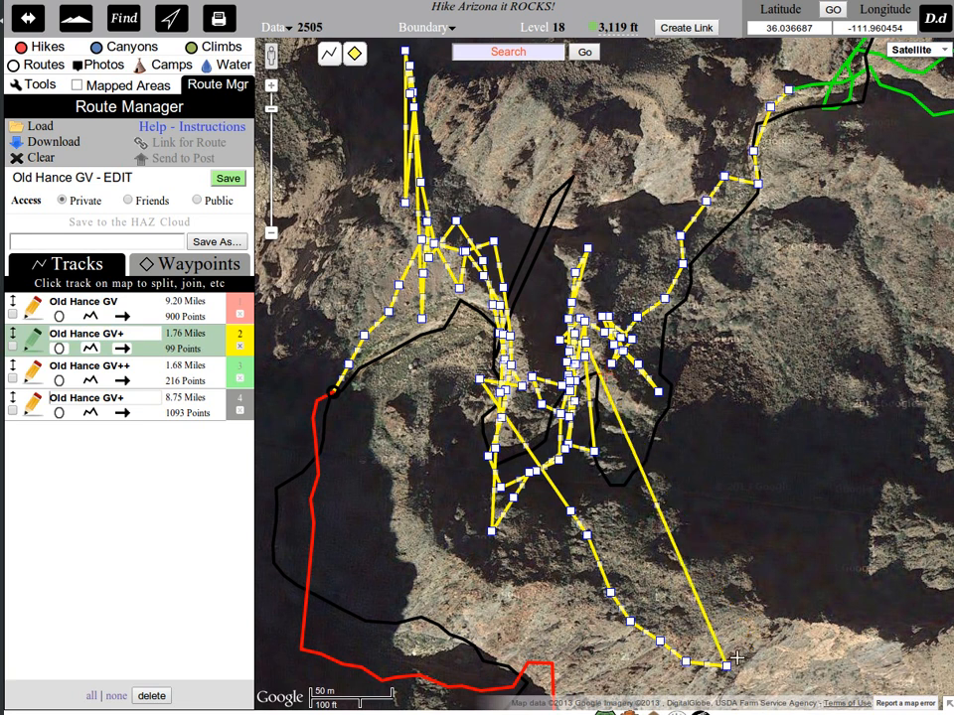
click(726, 665)
click(686, 660)
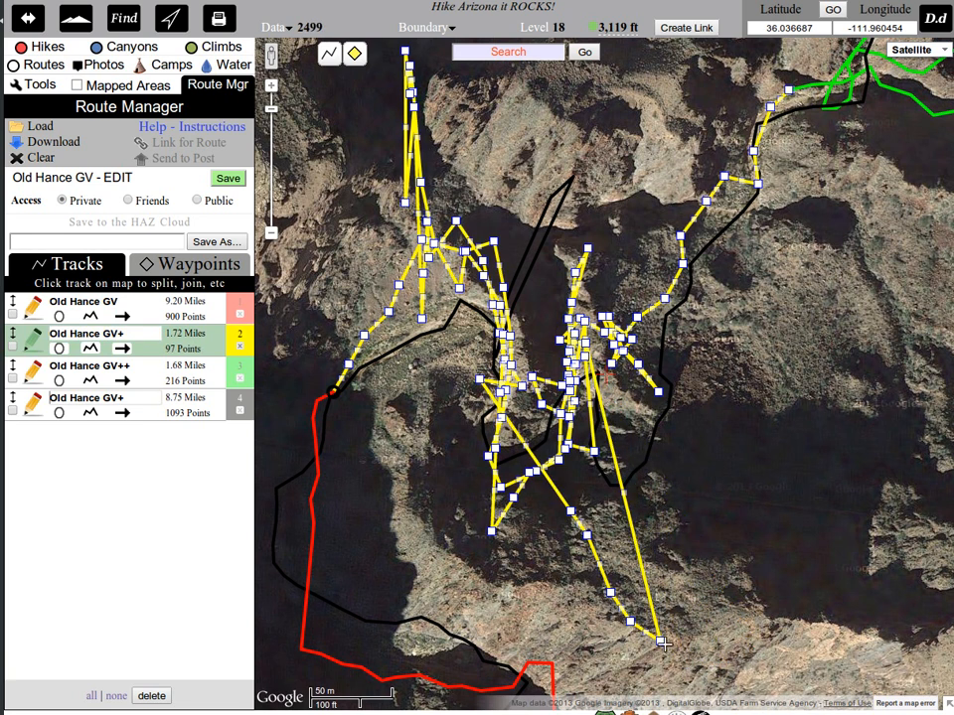
click(658, 644)
click(630, 621)
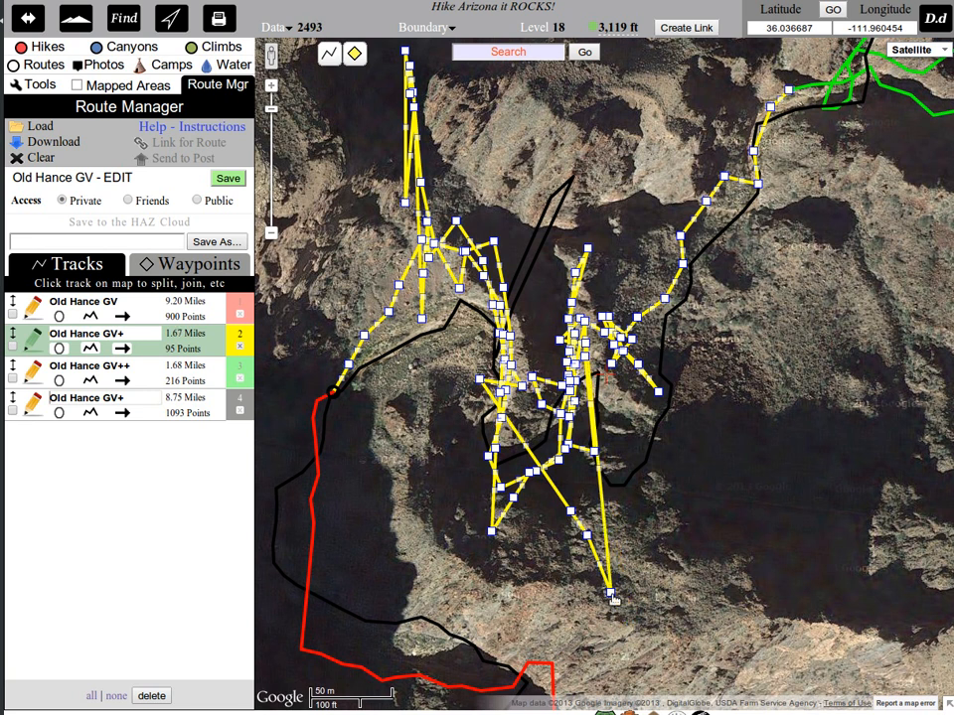
click(609, 593)
click(586, 535)
click(569, 512)
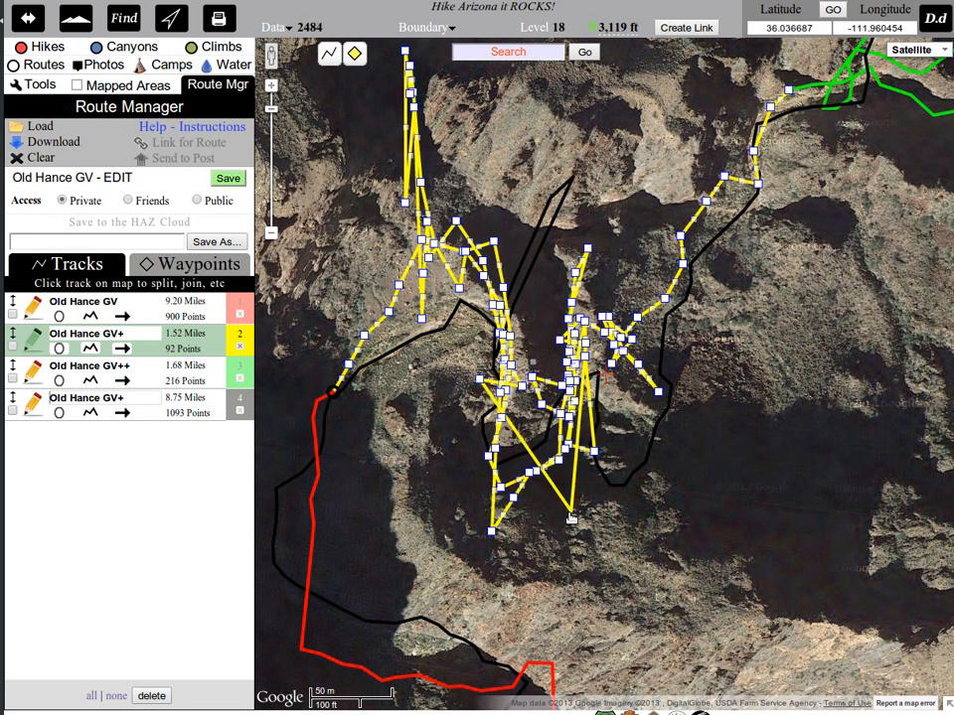
click(492, 533)
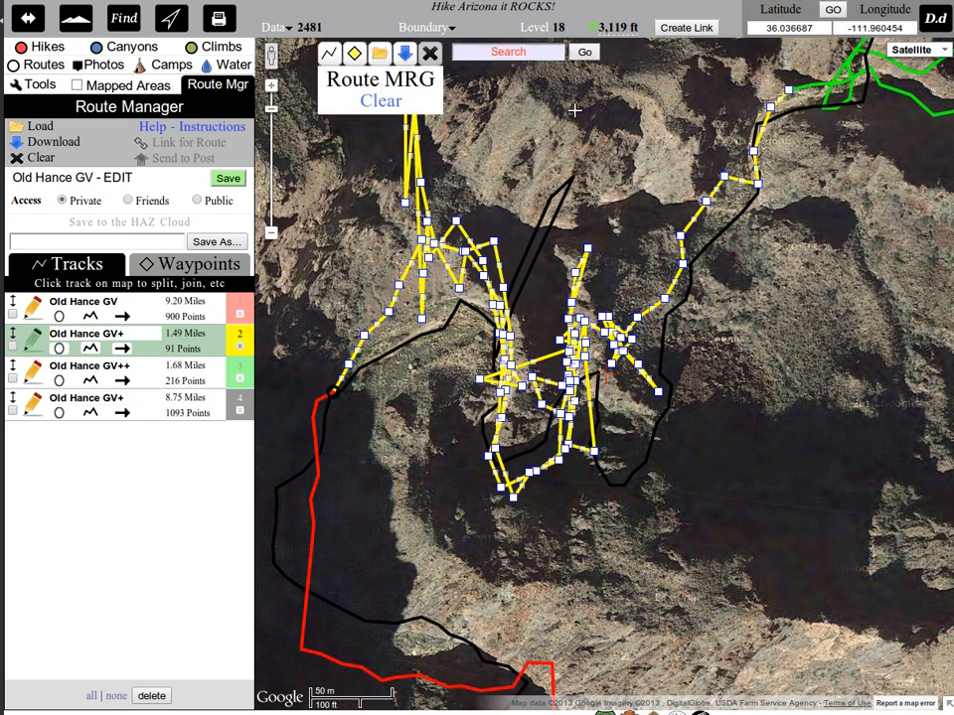
Remove the points forming the yellow track's tall northwestern spike and the stray point just south of its base.
drag(574, 110, 600, 182)
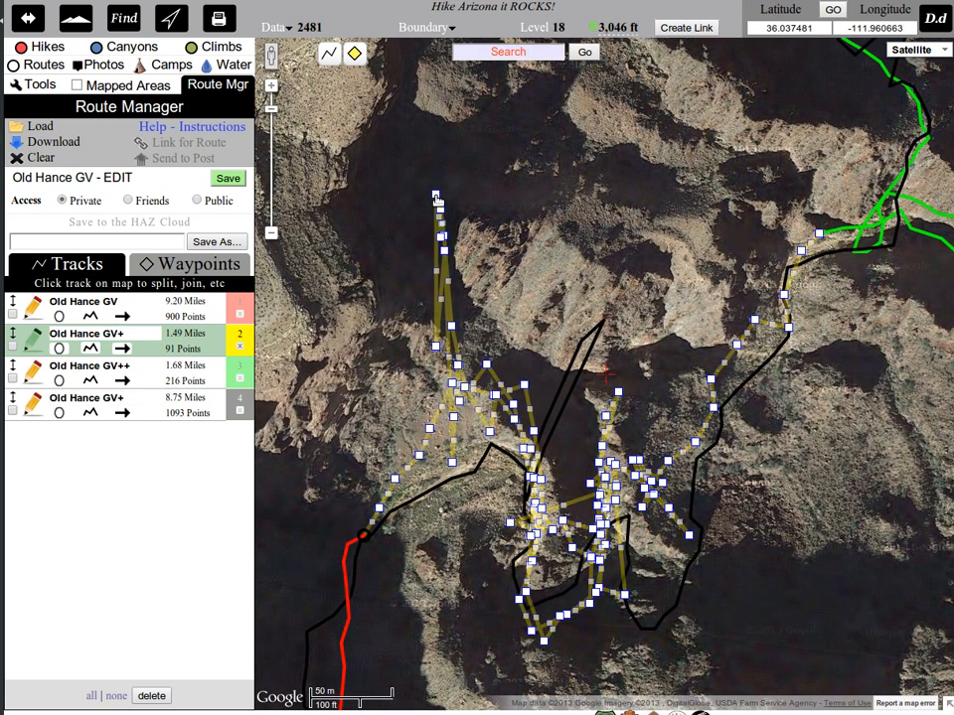
click(435, 195)
click(435, 346)
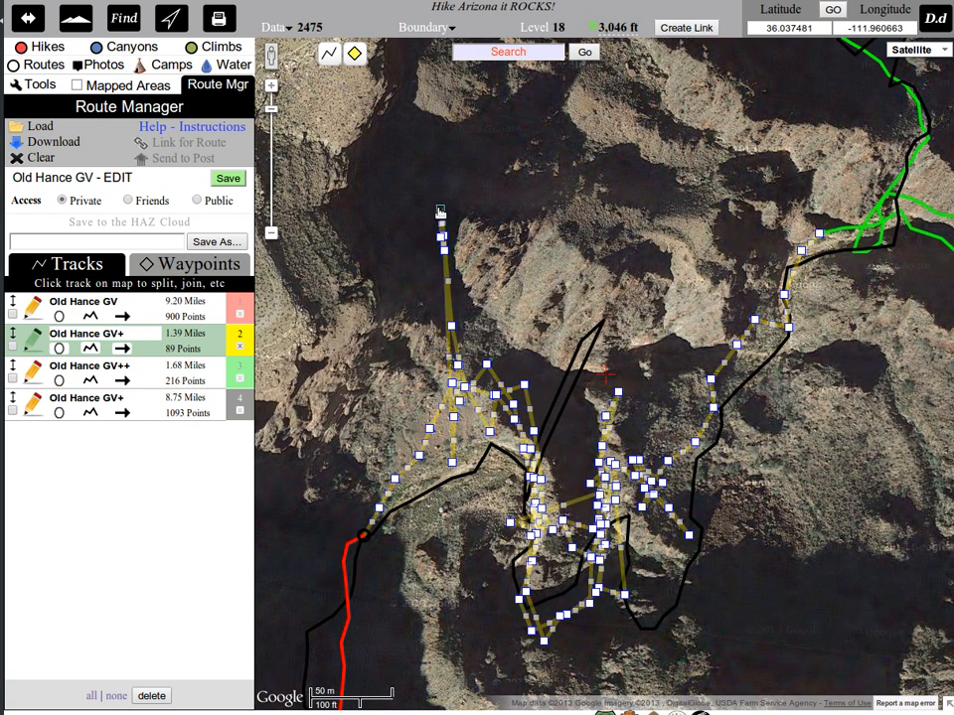
click(440, 210)
click(443, 238)
click(443, 240)
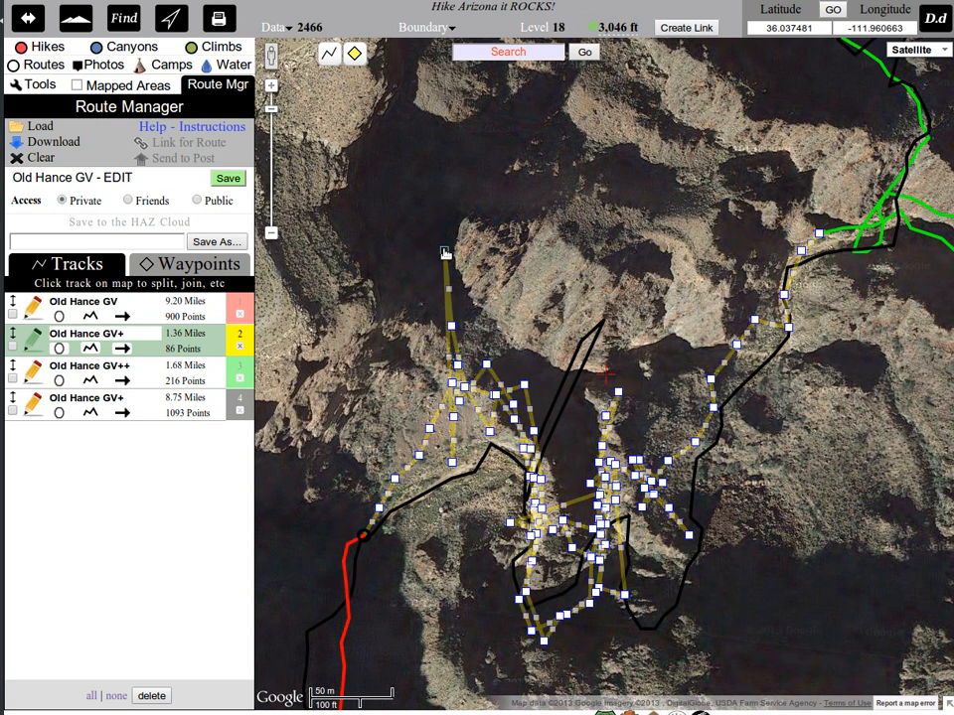
click(444, 250)
click(457, 415)
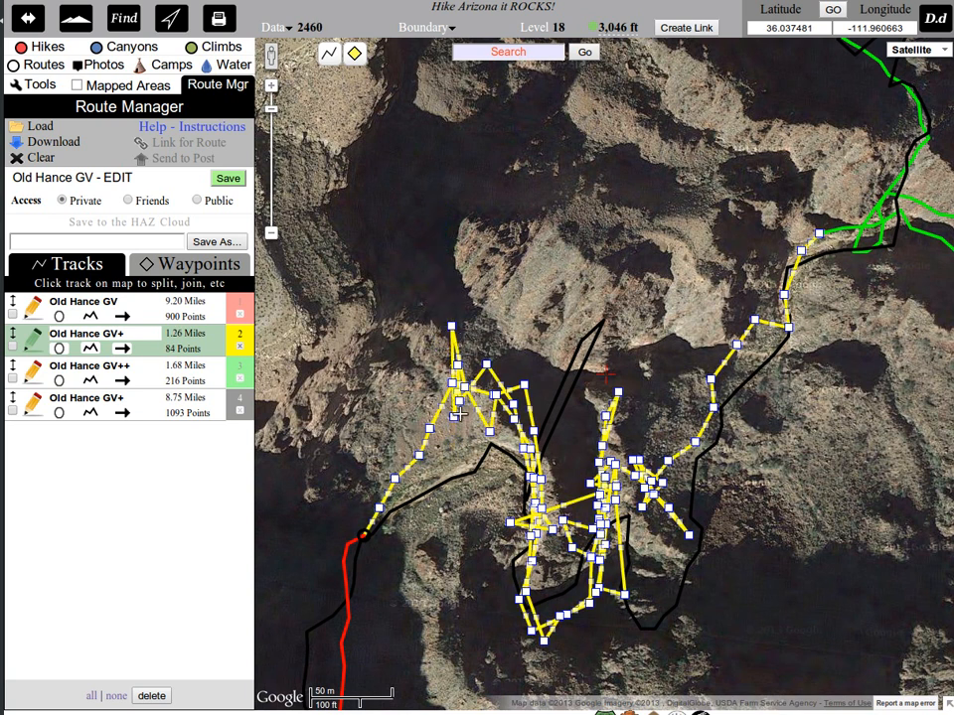
click(451, 320)
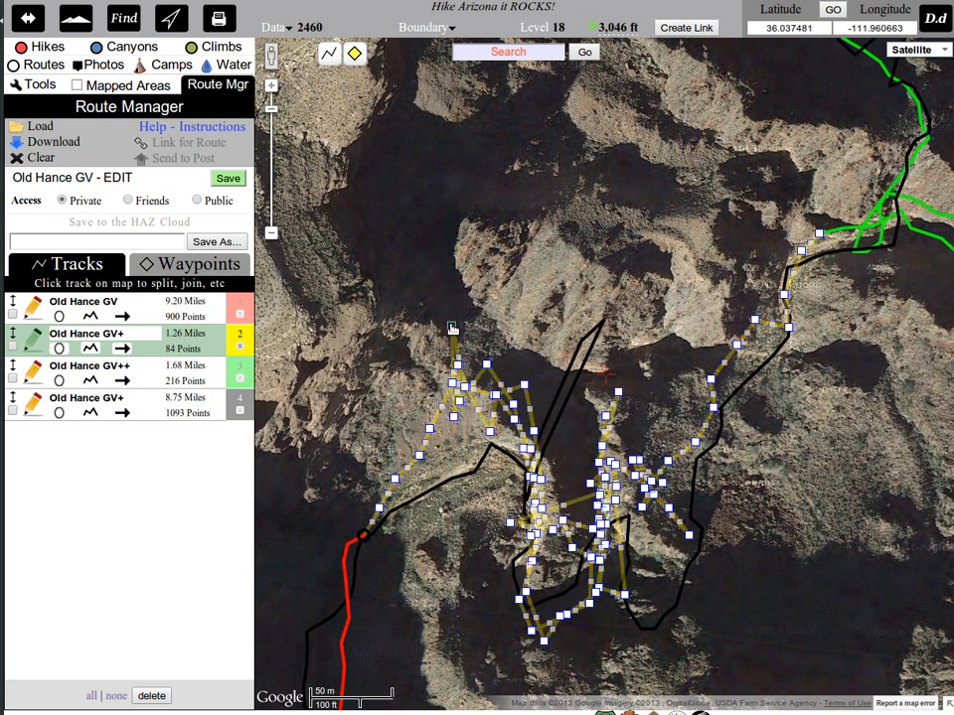
Remove the stray points jutting above and below the yellow track's northwestern bend.
click(455, 415)
click(457, 363)
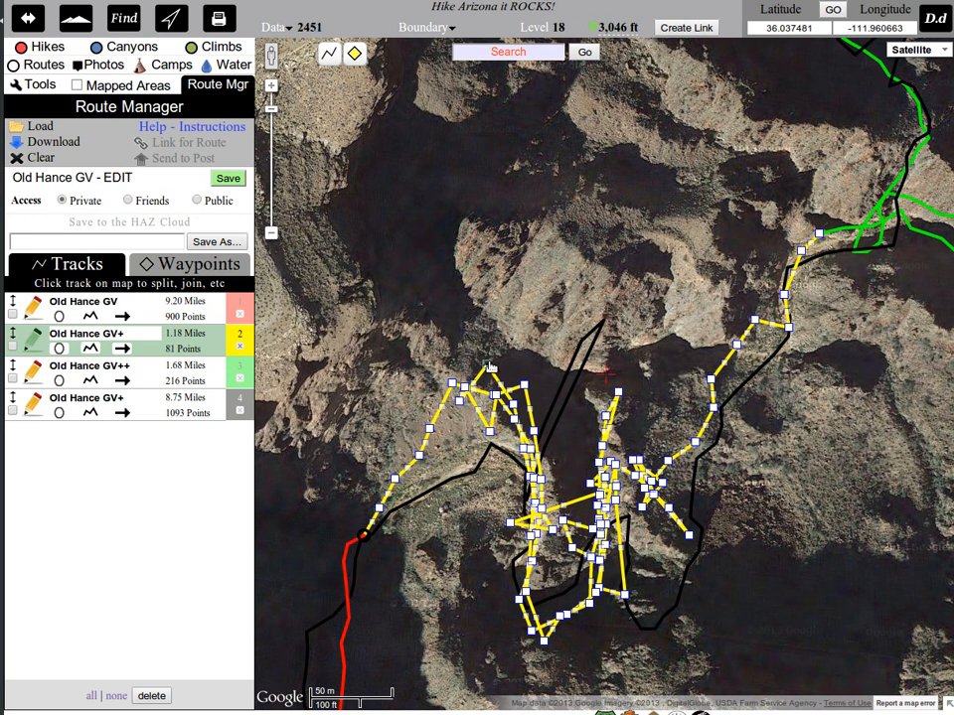
click(485, 365)
click(490, 433)
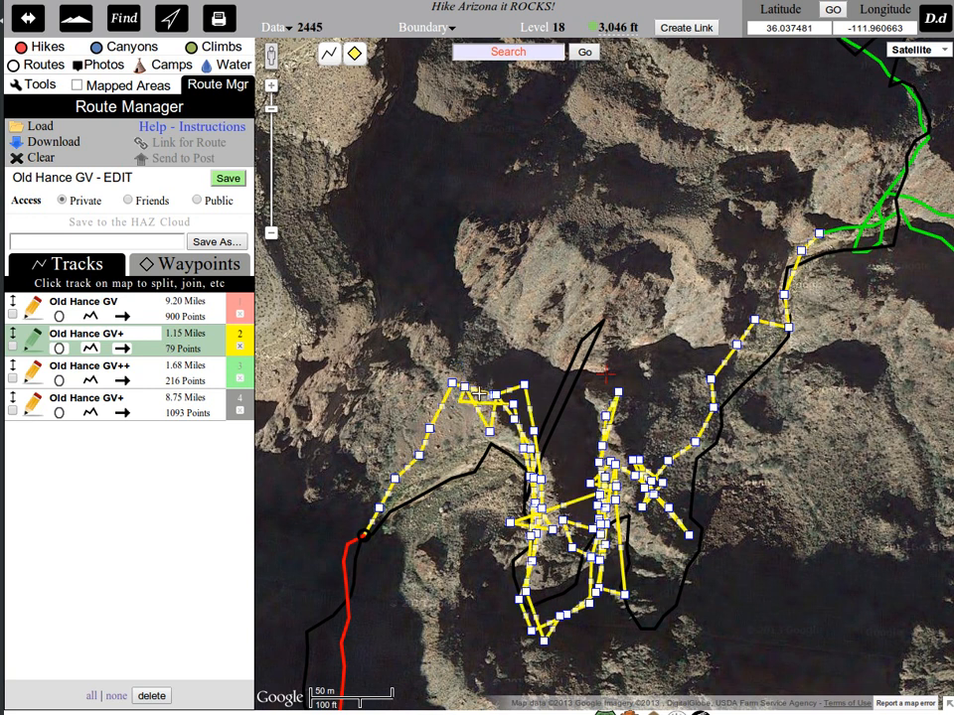
click(495, 422)
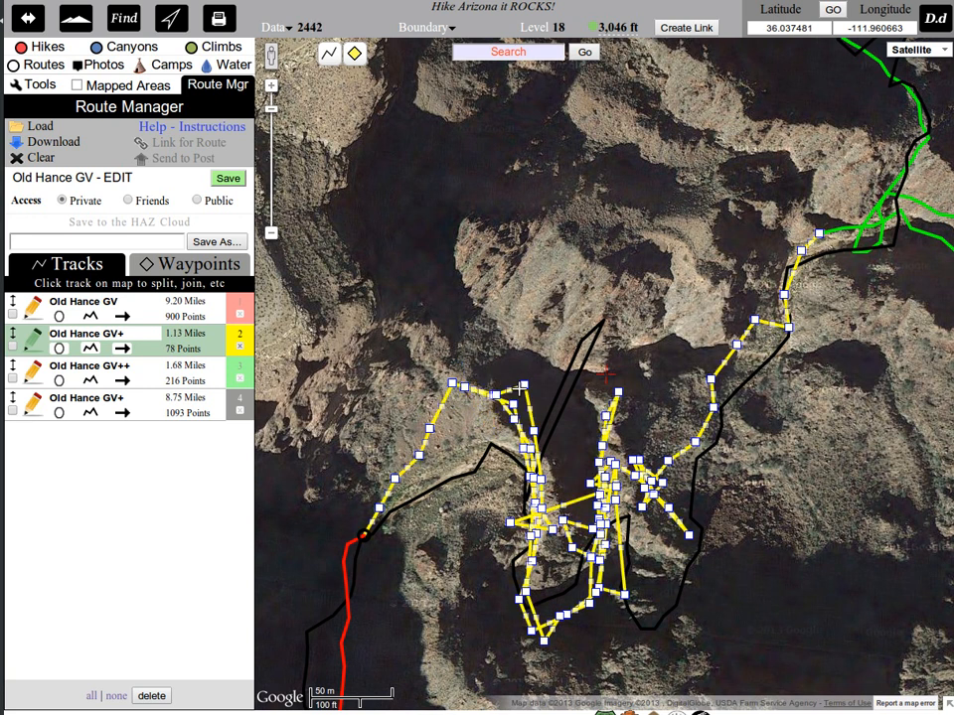
click(524, 386)
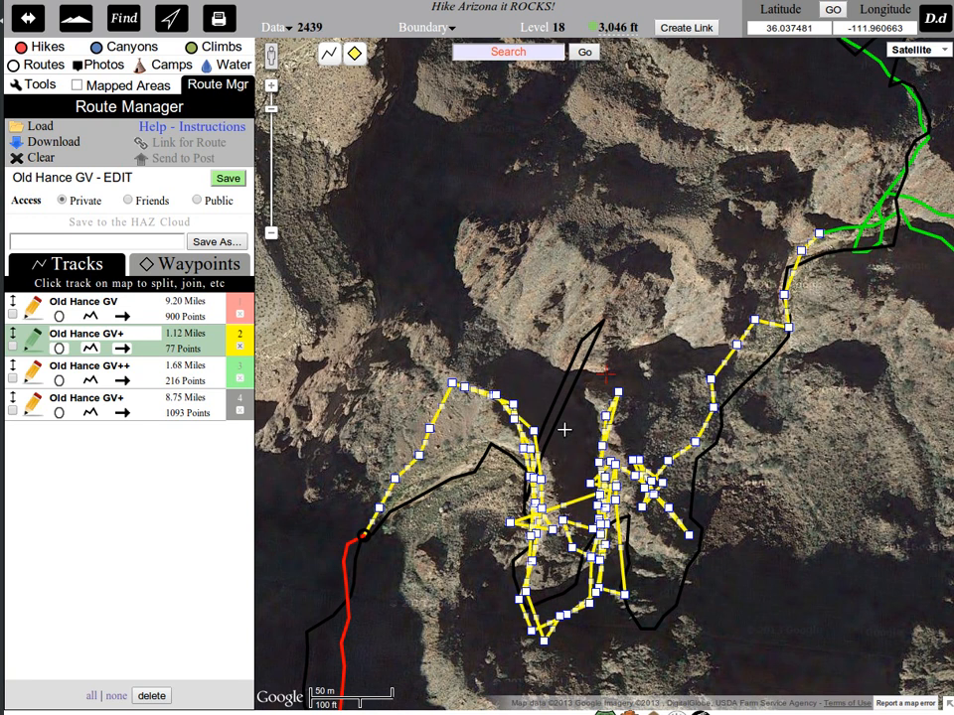
Thin out the closely spaced points along the yellow track where it descends southeast from the northwestern bend.
scroll(563, 429, up, 1)
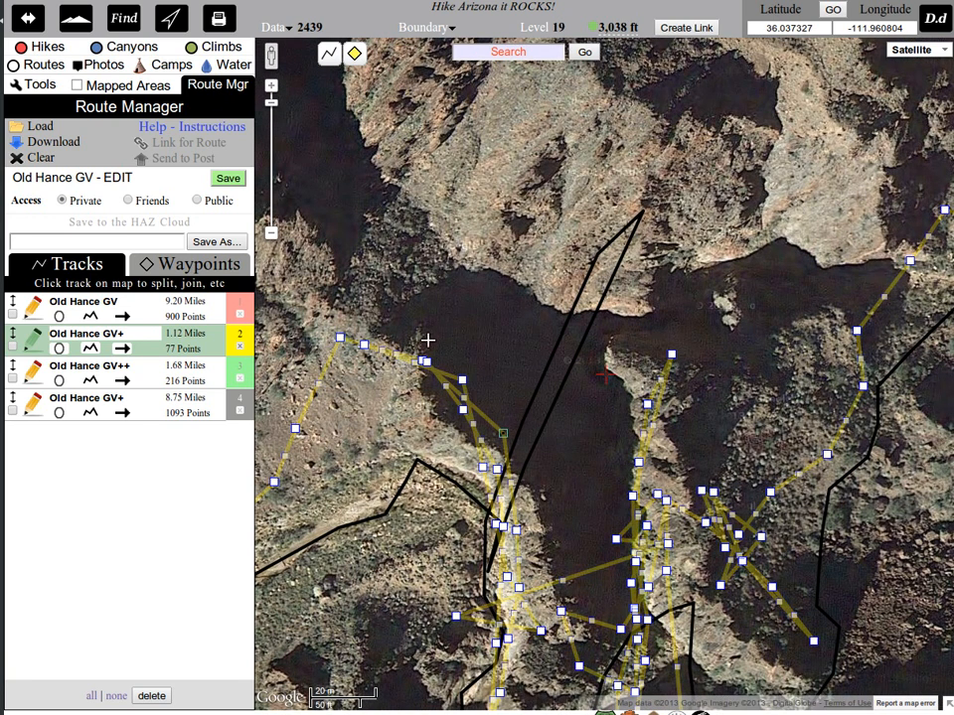
click(366, 344)
click(424, 361)
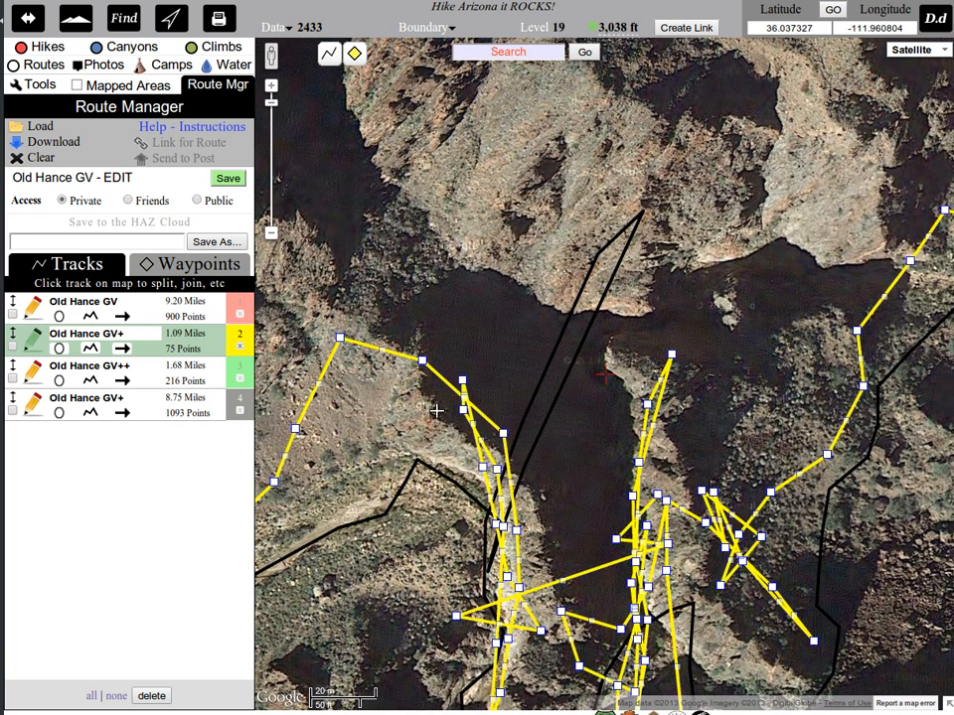
click(462, 377)
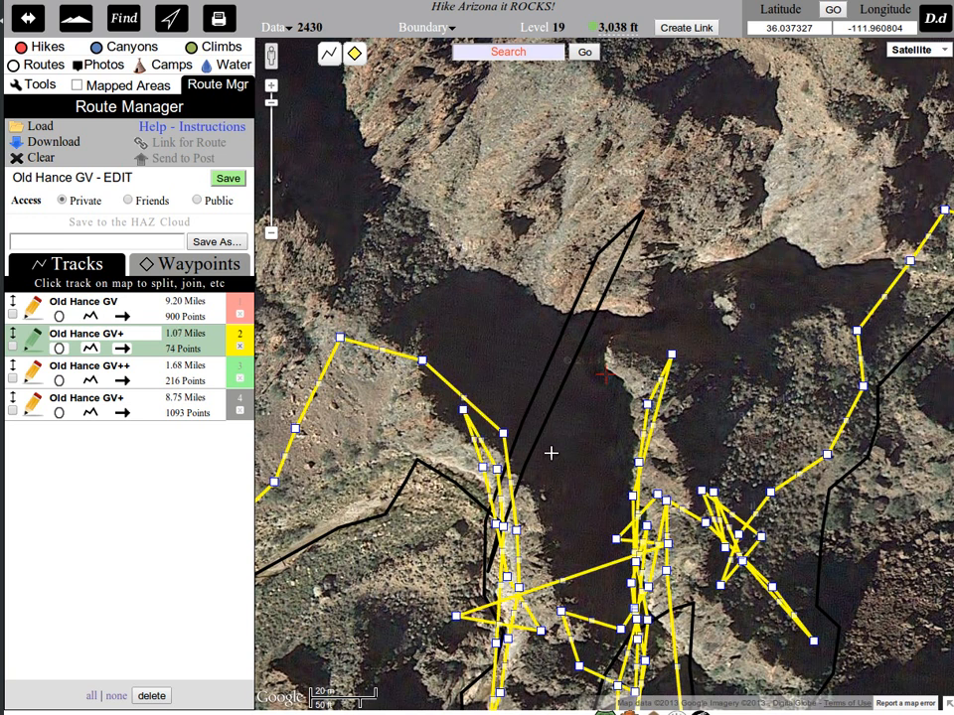
Remove the outlying points from the top of the yellow track's central scribble and from its eastern scribble.
drag(555, 453, 555, 249)
click(671, 151)
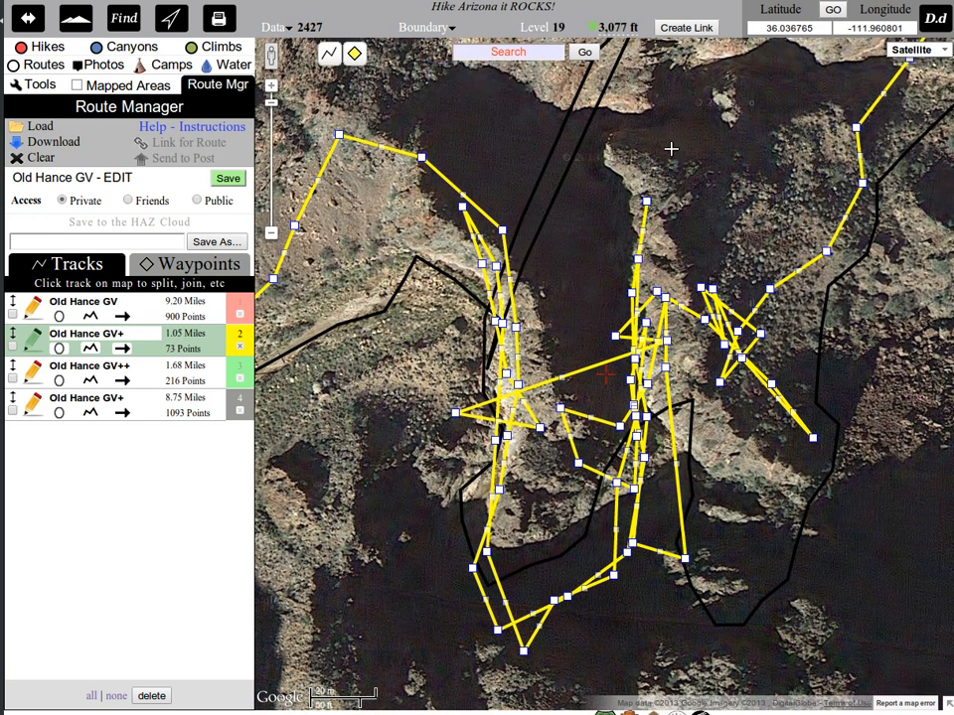
click(645, 201)
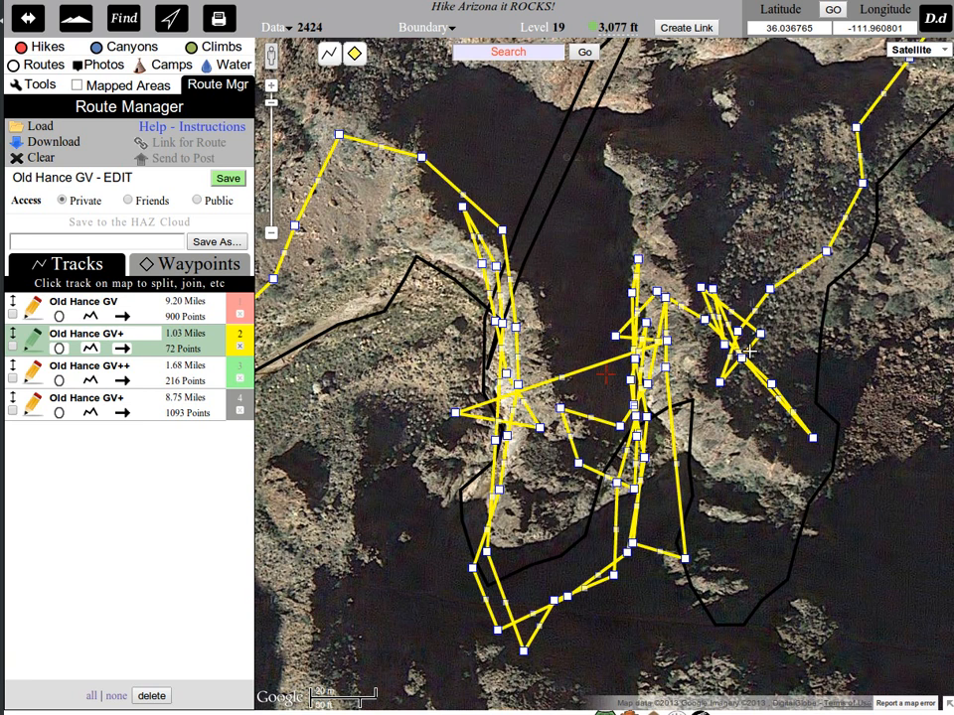
click(763, 336)
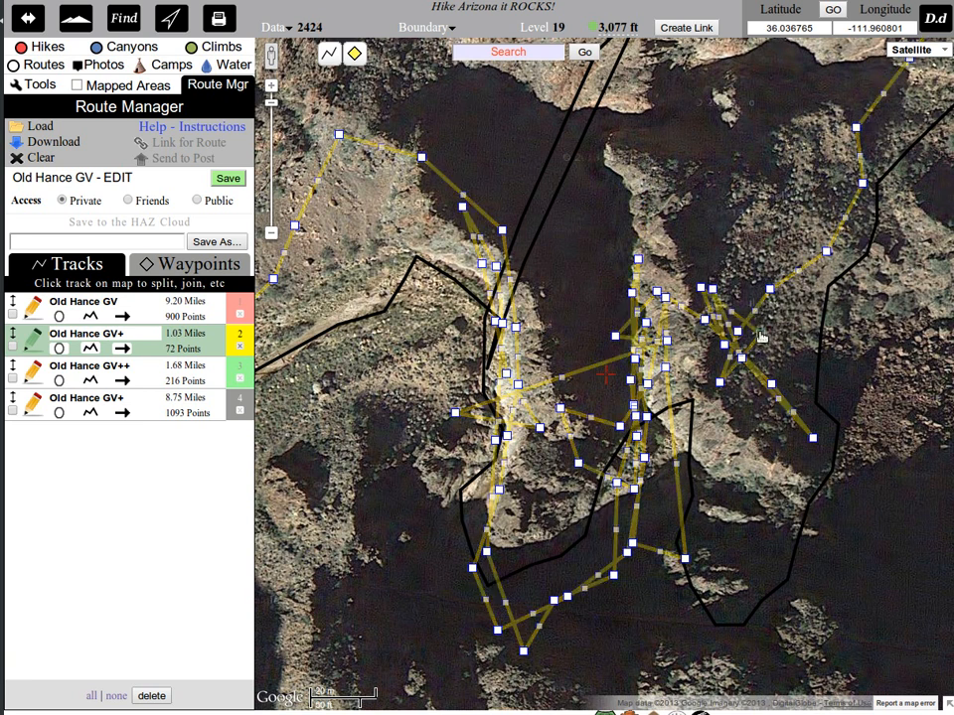
click(812, 438)
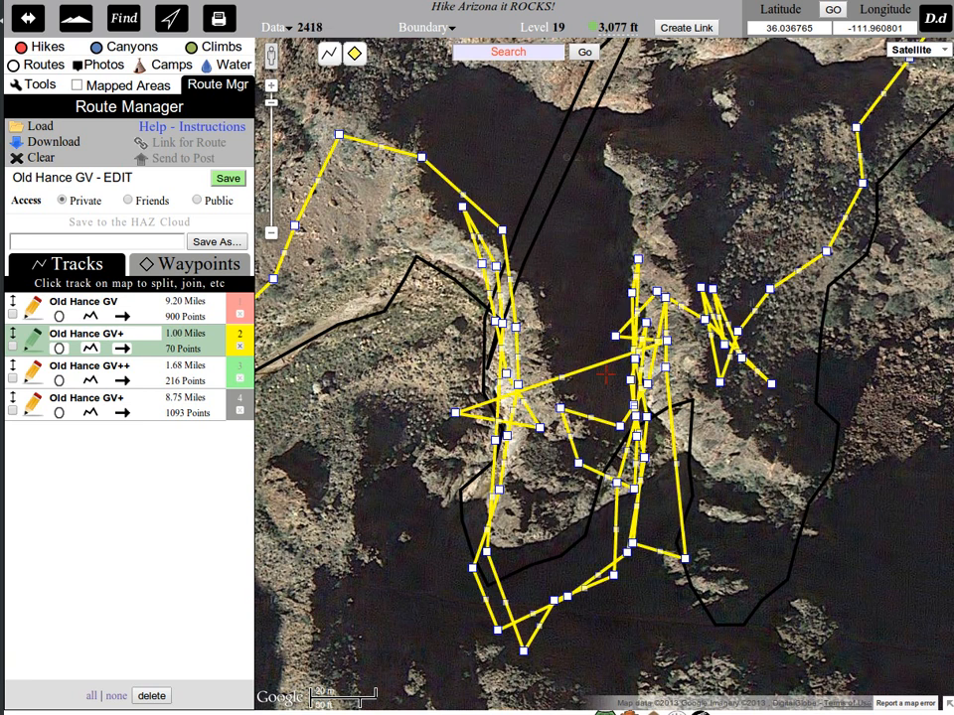
right_click(797, 1)
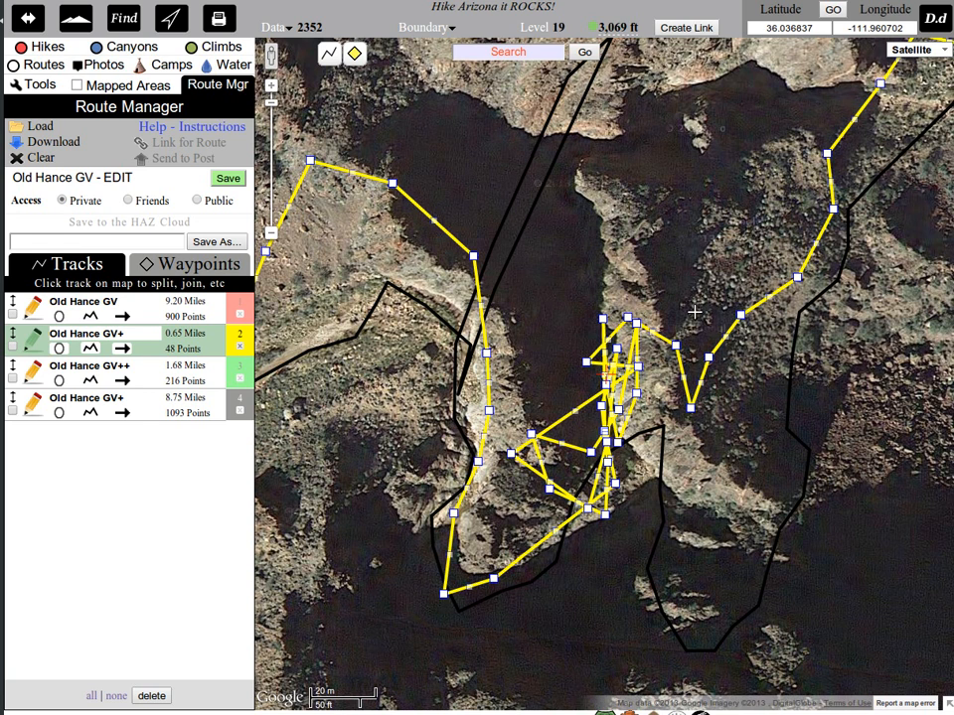
Save the Old Hance GV - EDIT route and end point editing on the yellow track.
drag(695, 312, 605, 345)
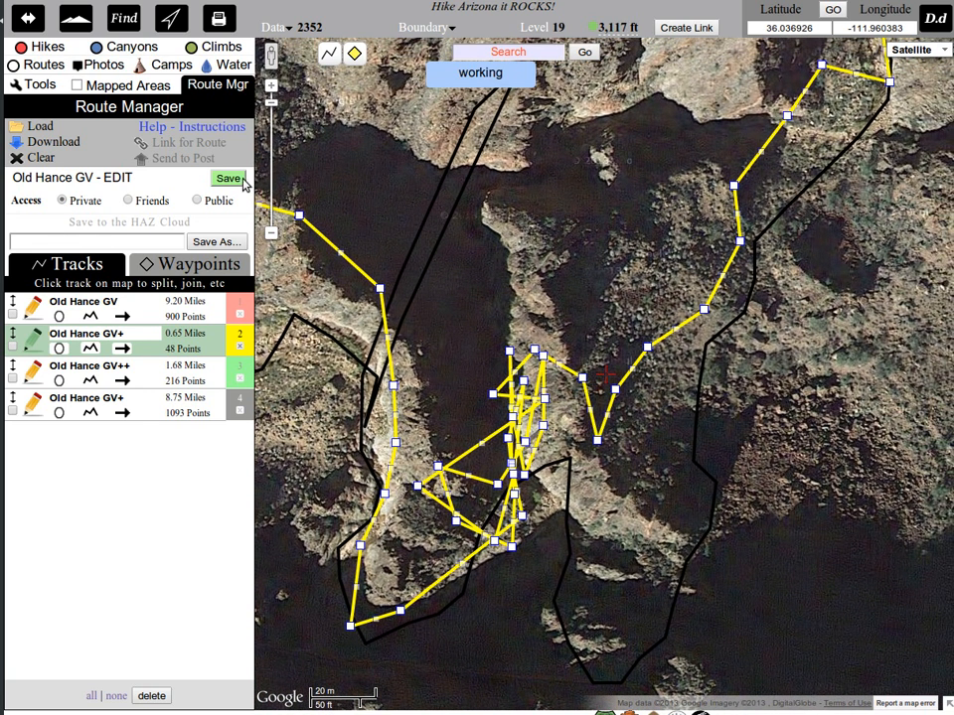
click(238, 179)
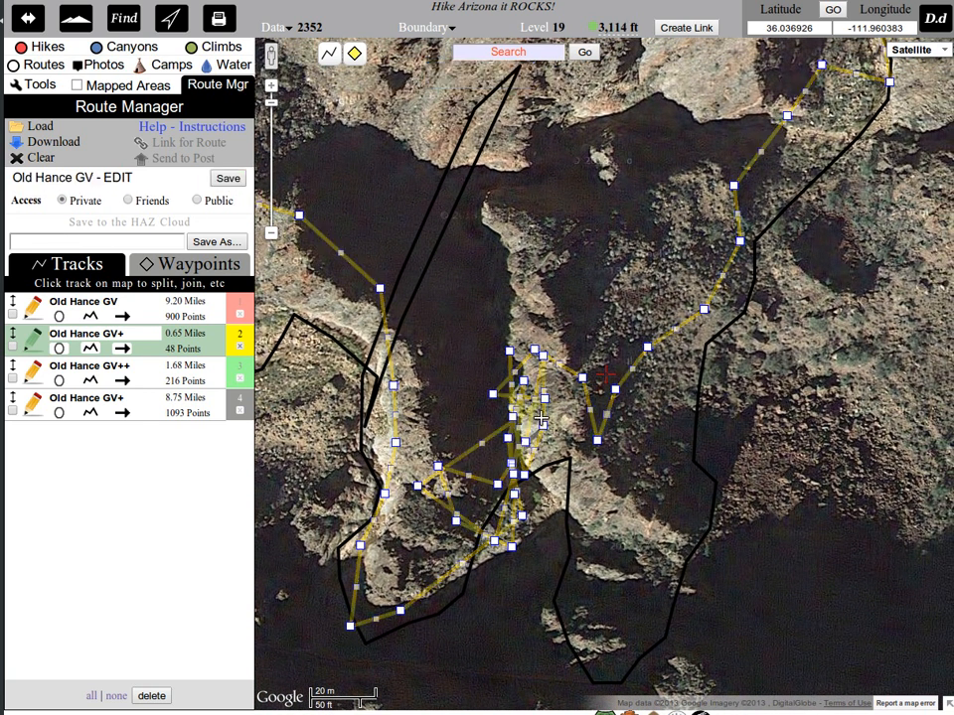
click(31, 340)
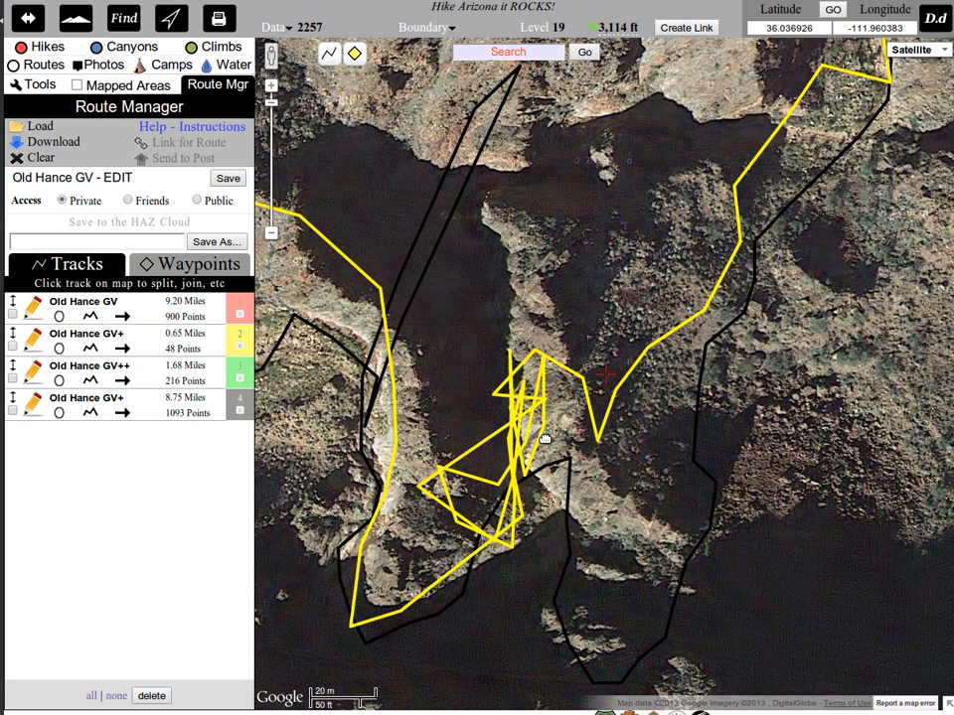
Split the yellow track at both ends of the central scribble and delete the isolated scribble section.
click(600, 440)
click(675, 160)
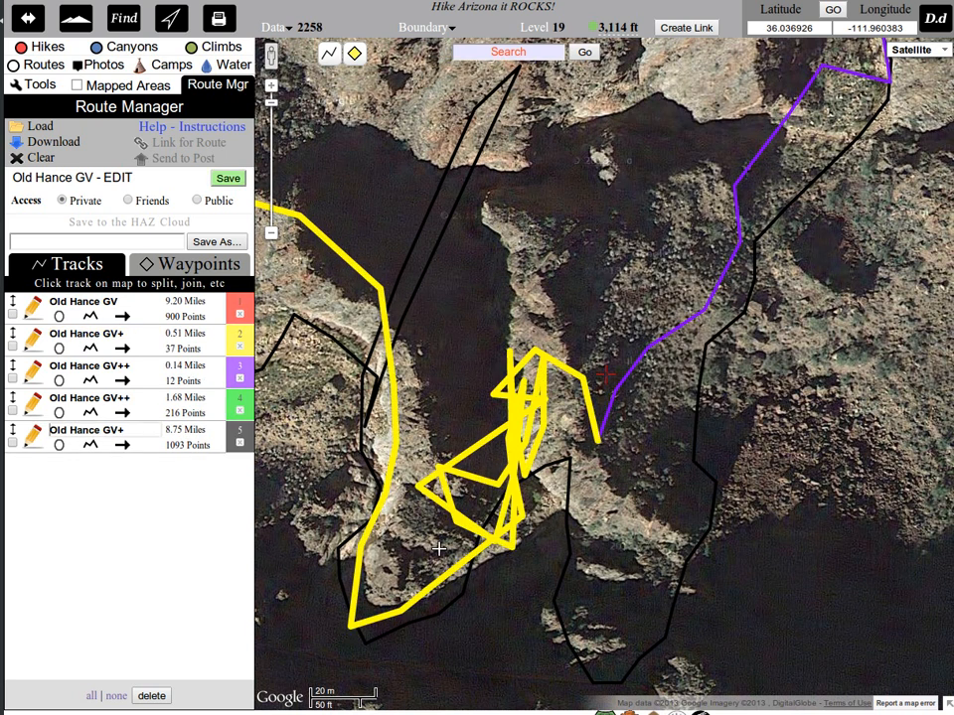
click(521, 518)
click(584, 234)
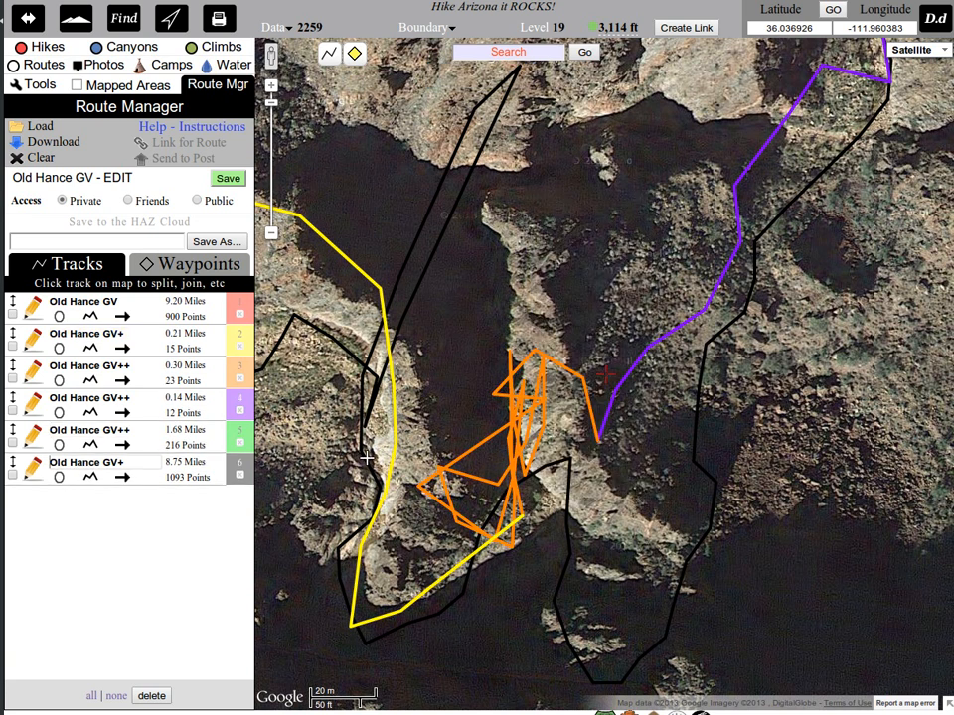
click(241, 378)
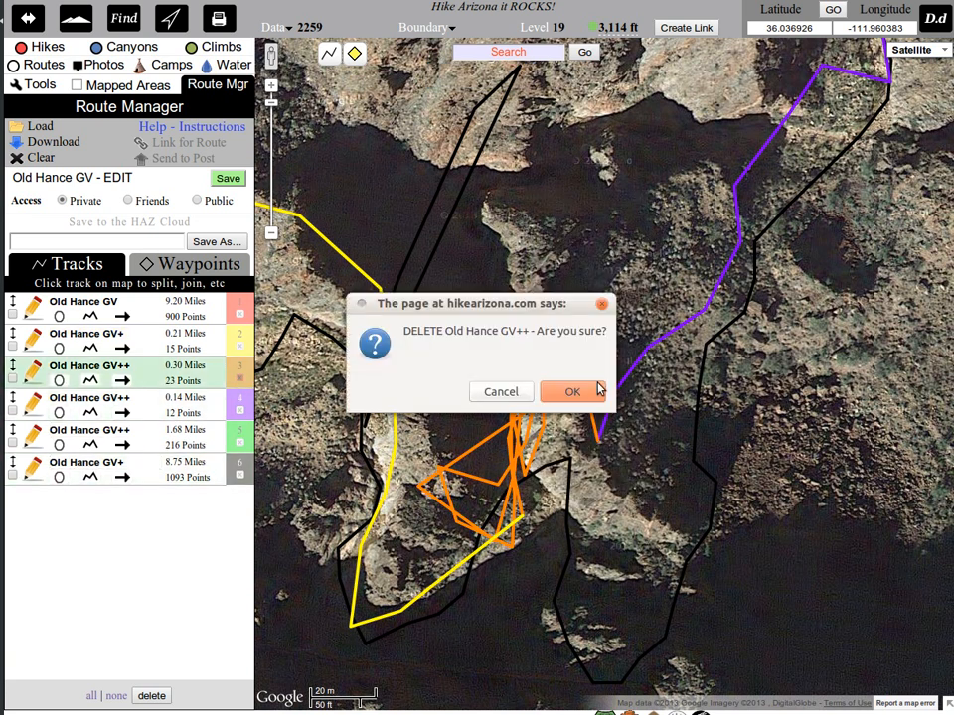
click(583, 398)
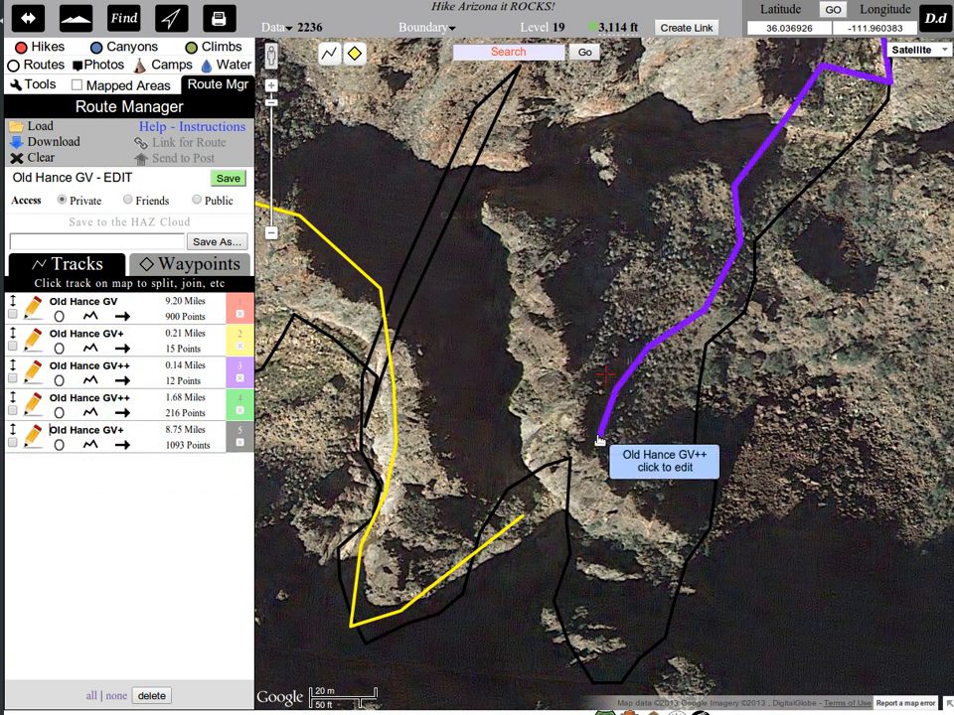
Join the purple track's southwestern end to the loose eastern end of the yellow track.
click(601, 435)
click(667, 188)
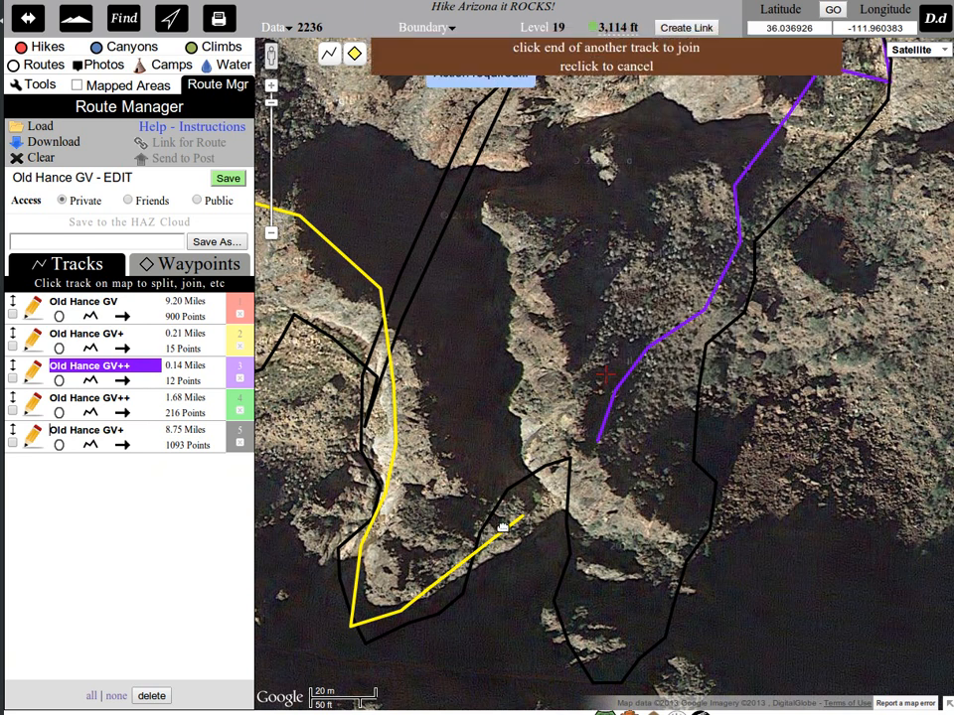
click(522, 519)
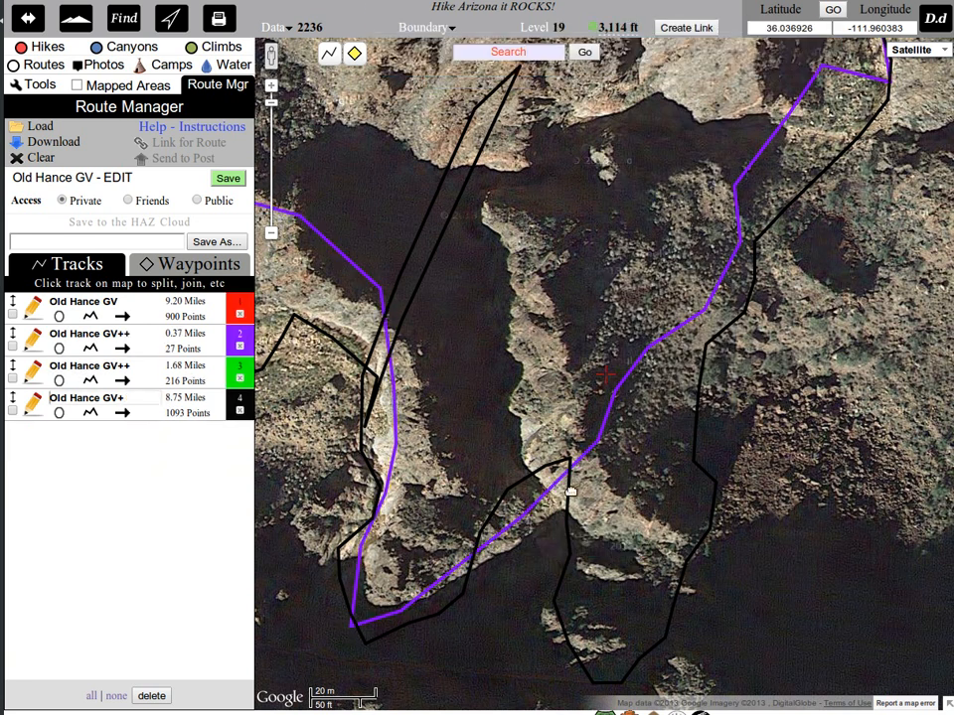
Join the green Old Hance GV++ track to the purple track at their northeastern meeting point and save the route.
drag(901, 178, 692, 492)
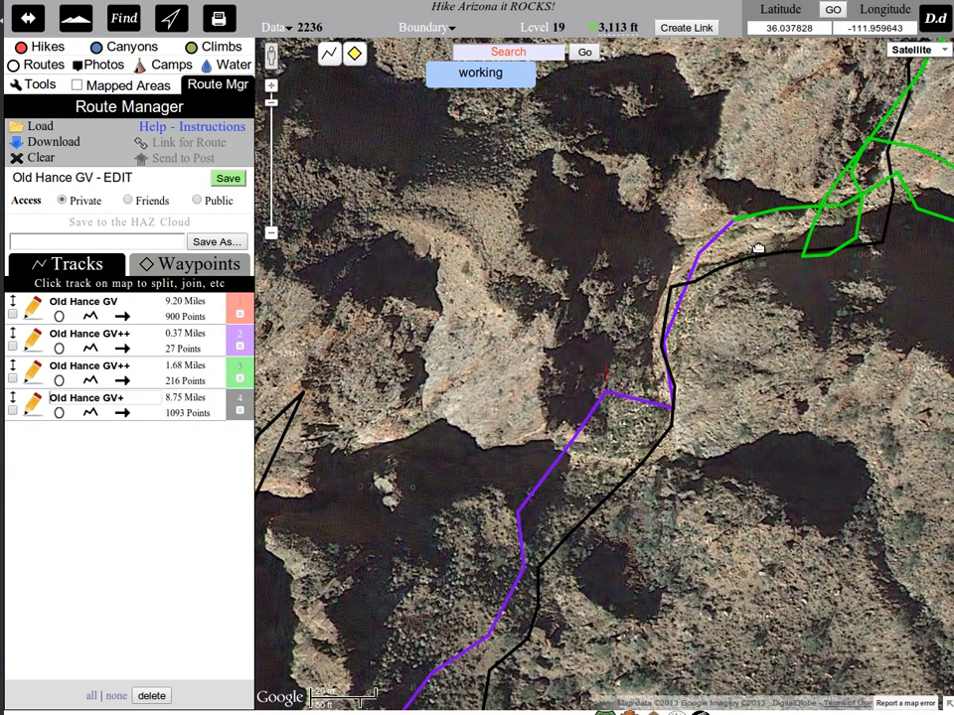
click(743, 223)
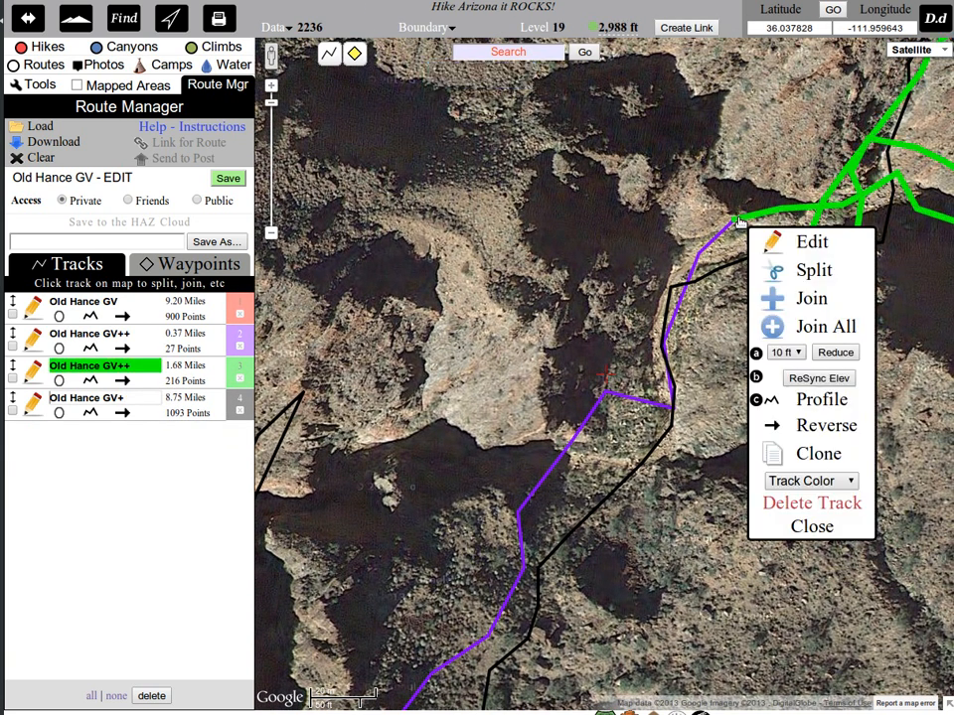
click(811, 300)
click(733, 224)
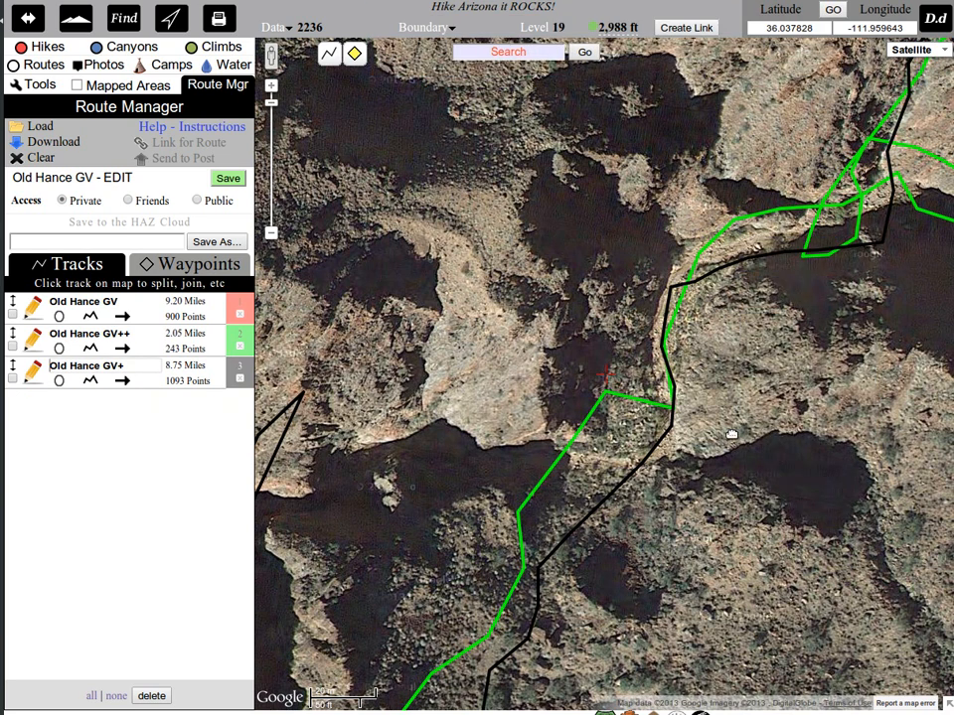
drag(763, 544, 834, 258)
click(227, 182)
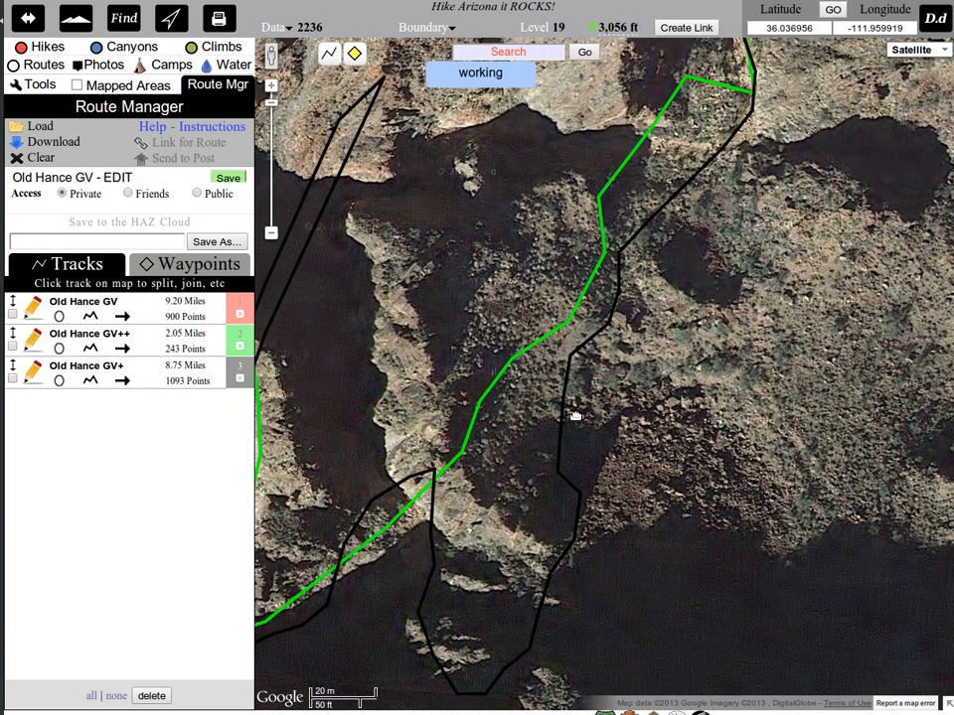
Join the green Old Hance GV++ track's western end to the red Old Hance GV track and save the route.
scroll(576, 416, down, 1)
drag(482, 405, 648, 376)
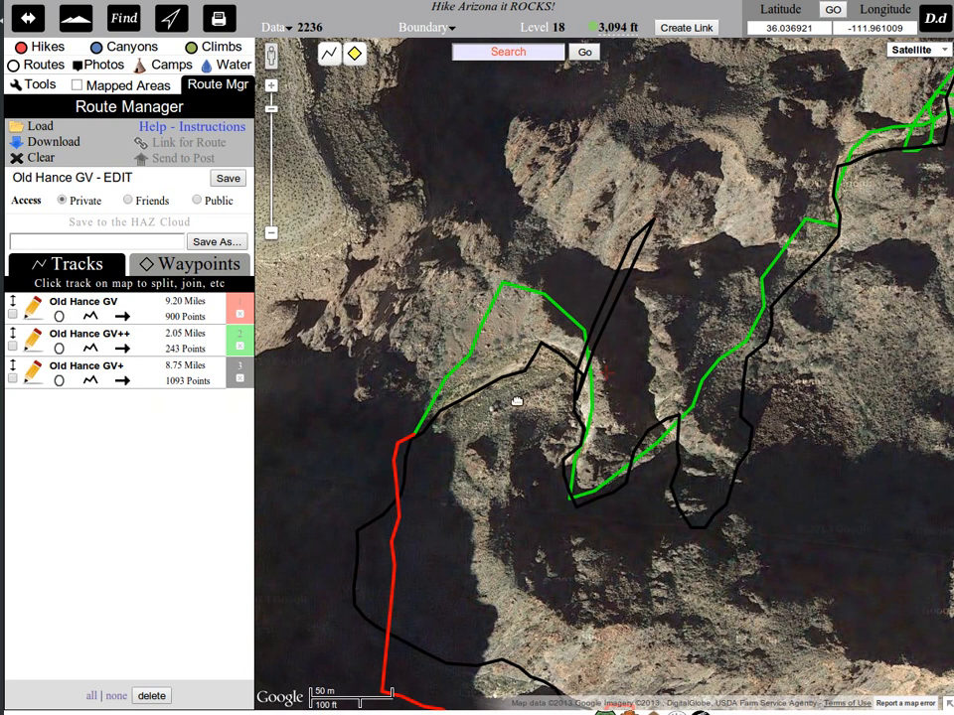
click(408, 435)
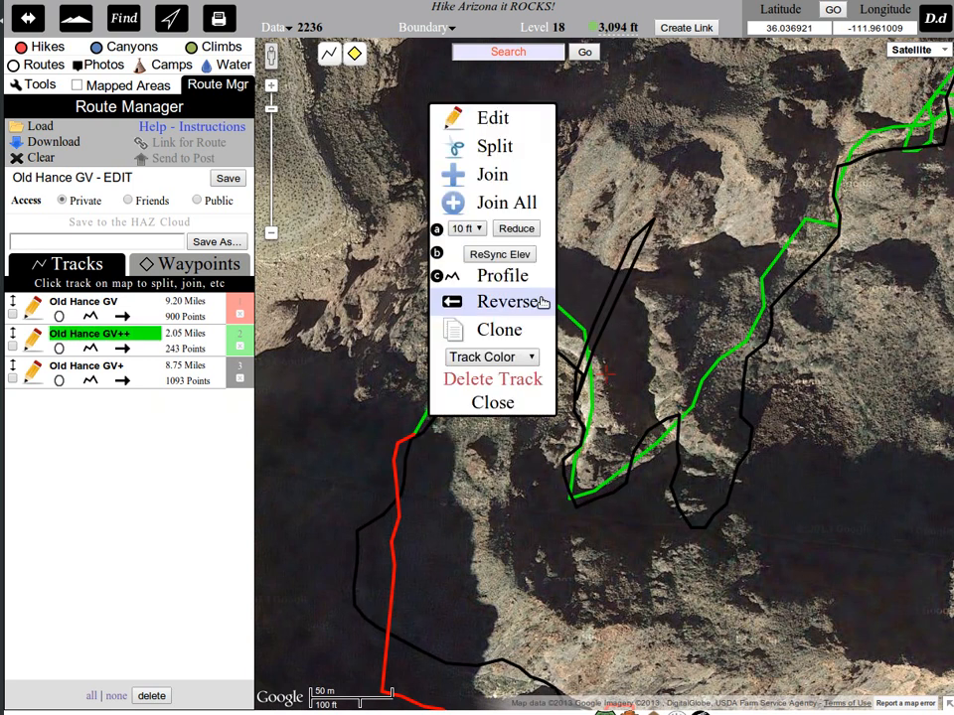
click(492, 174)
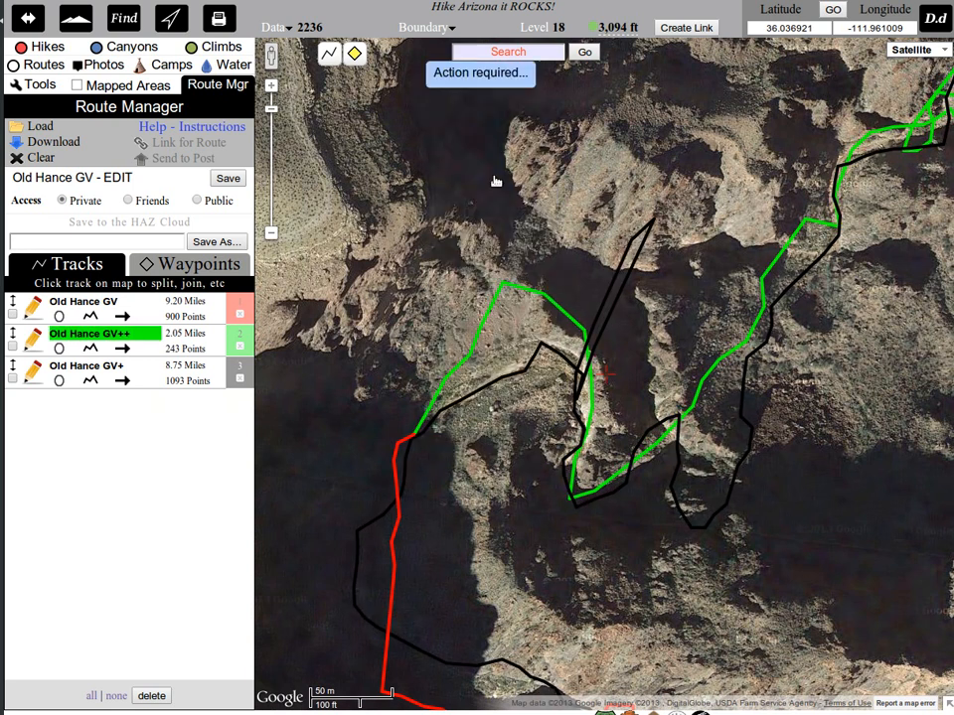
click(405, 438)
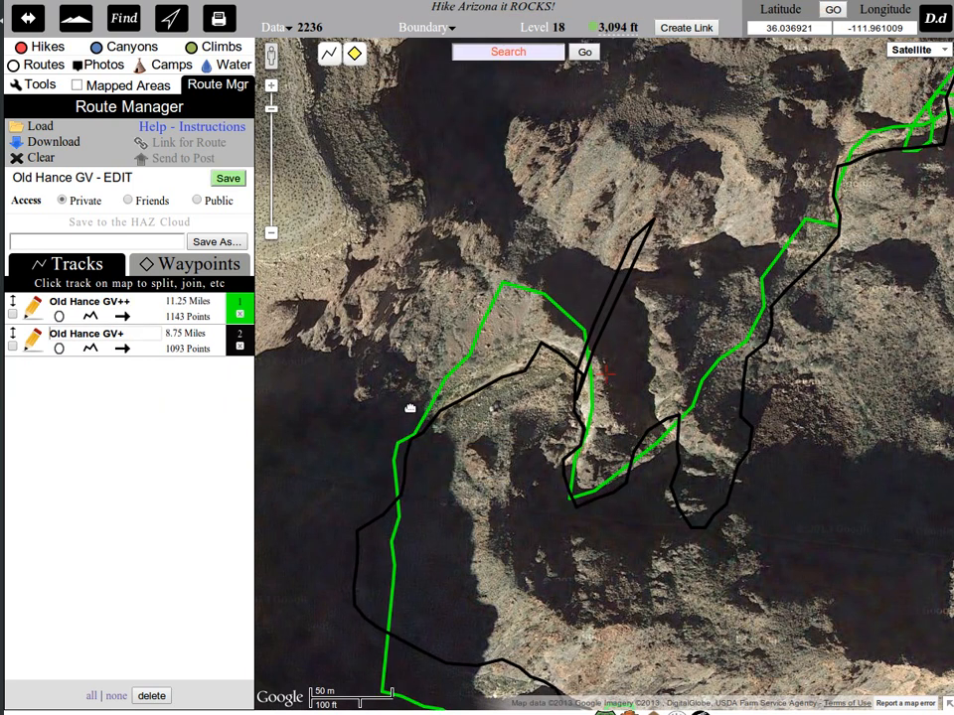
click(229, 181)
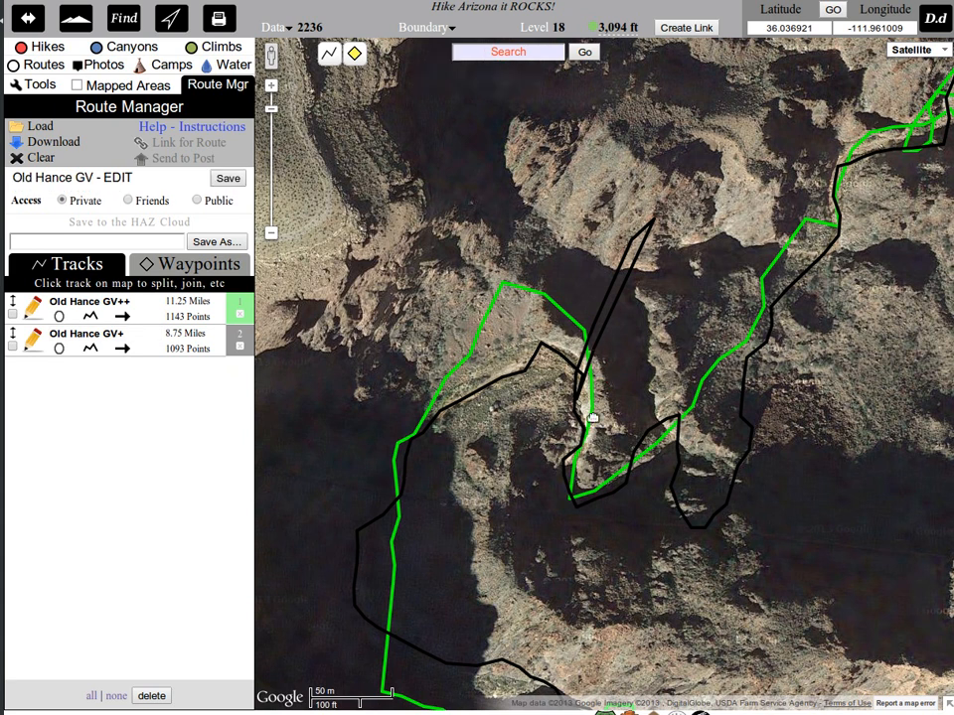
Split the black Old Hance GV+ track just below the long narrow spike and again where the spike begins.
scroll(592, 417, up, 1)
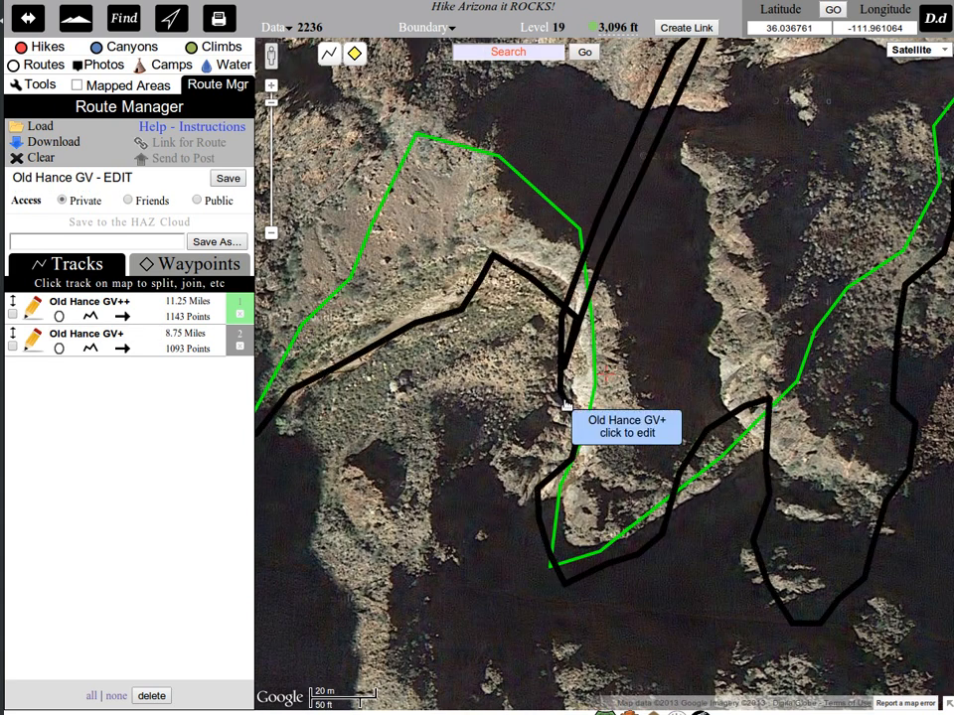
click(563, 403)
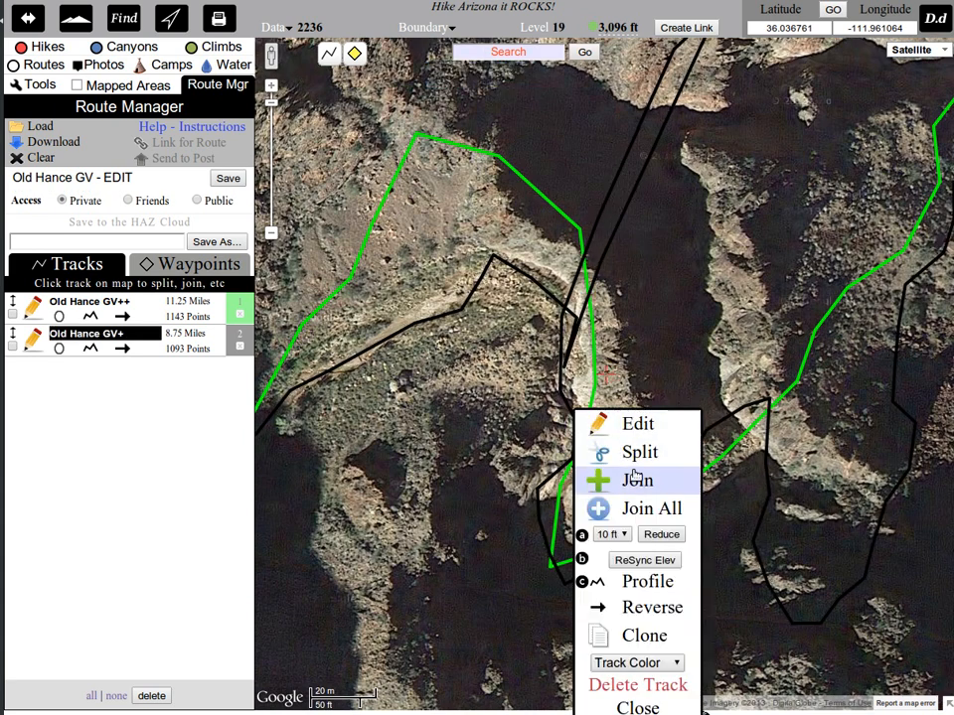
click(640, 453)
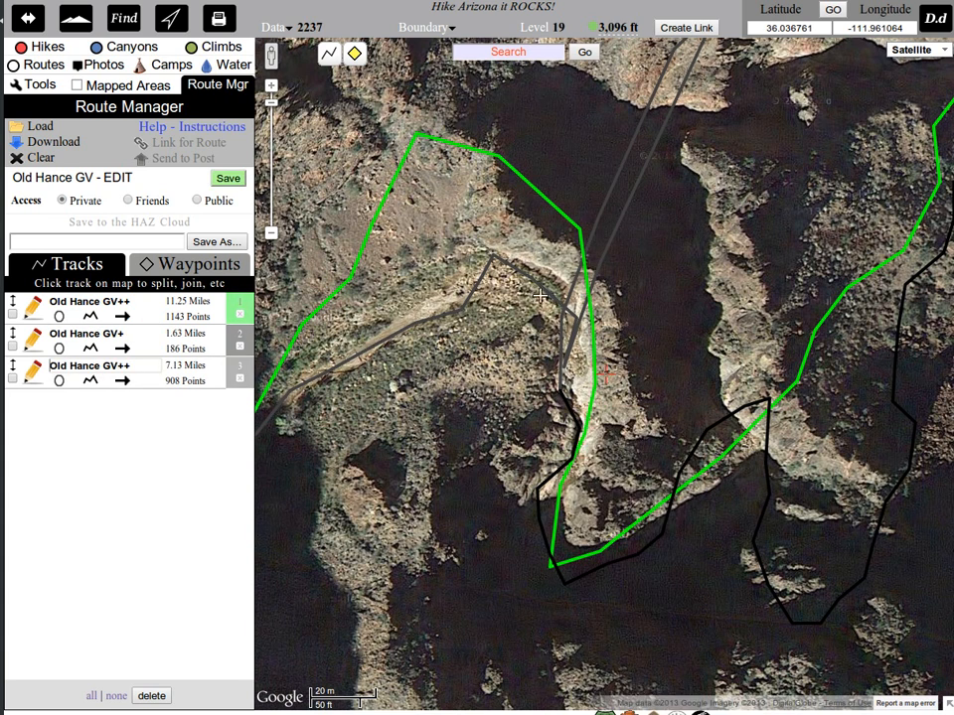
click(555, 301)
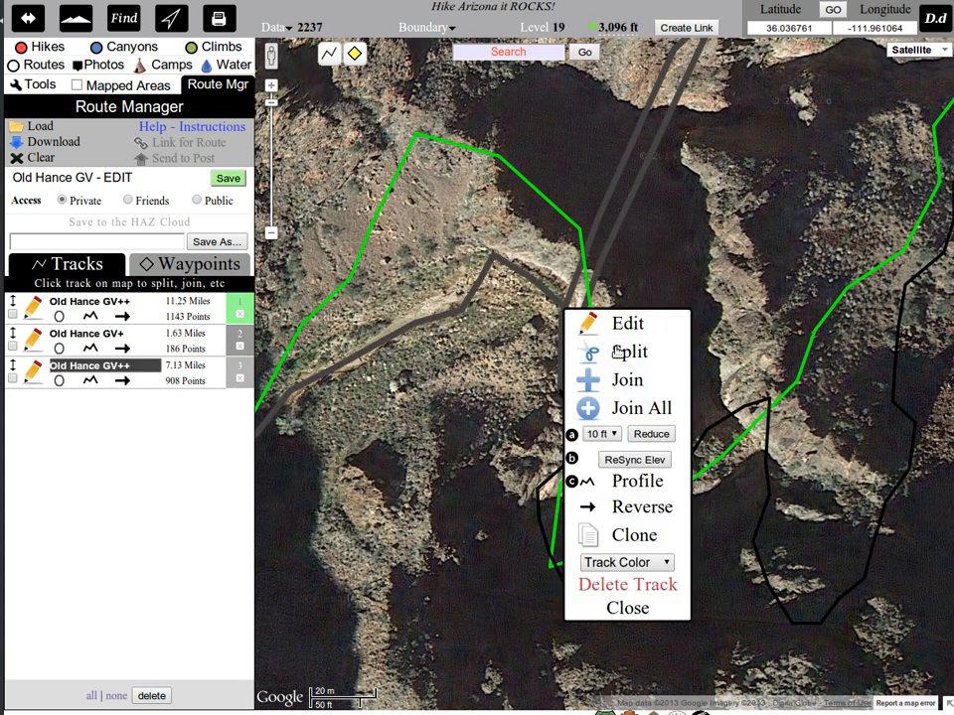
click(626, 352)
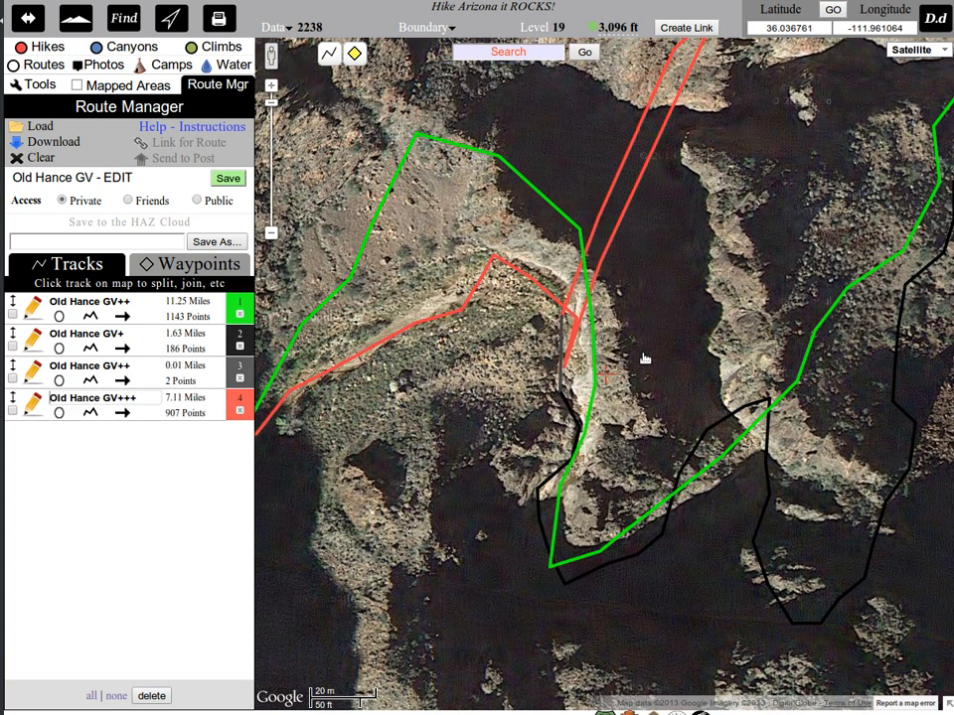
Join the short two-point grey piece back onto the black Old Hance GV+ track below the spike.
click(561, 349)
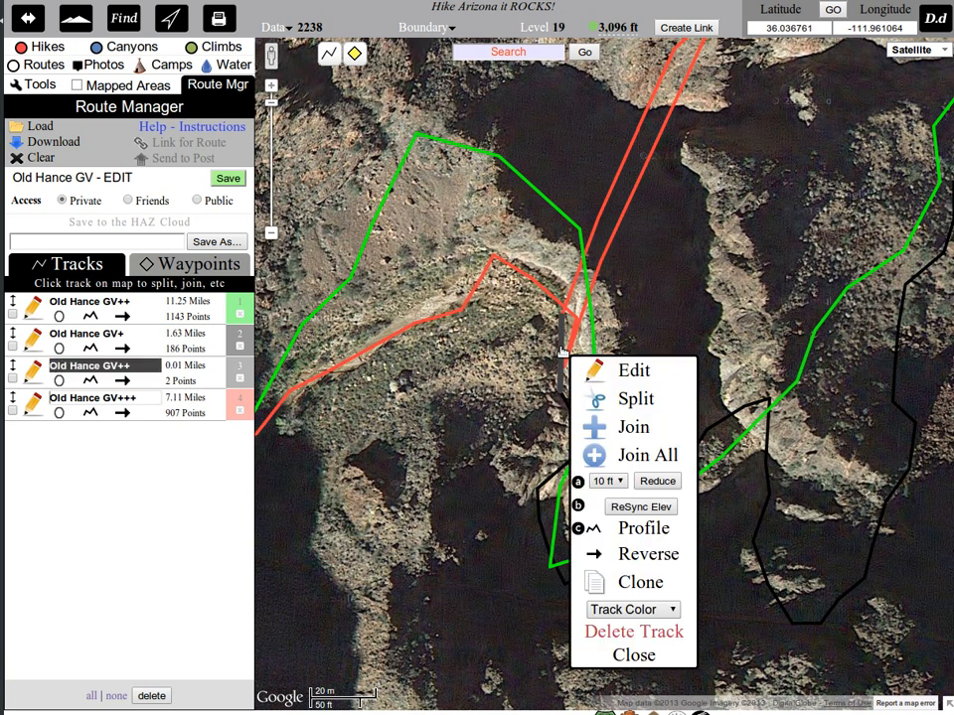
click(639, 655)
click(567, 402)
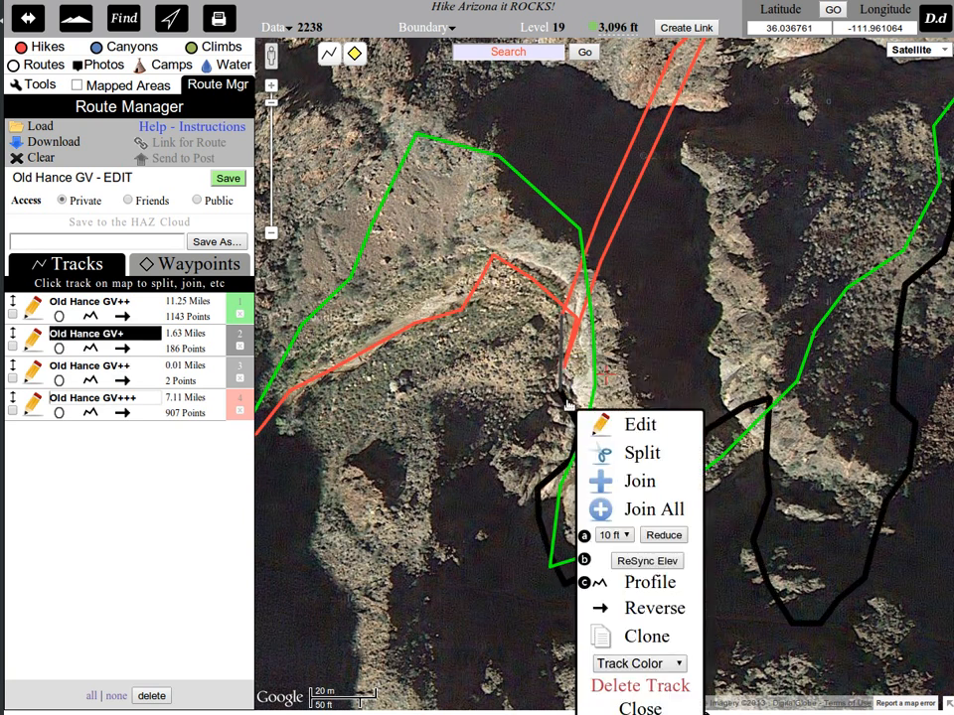
click(638, 481)
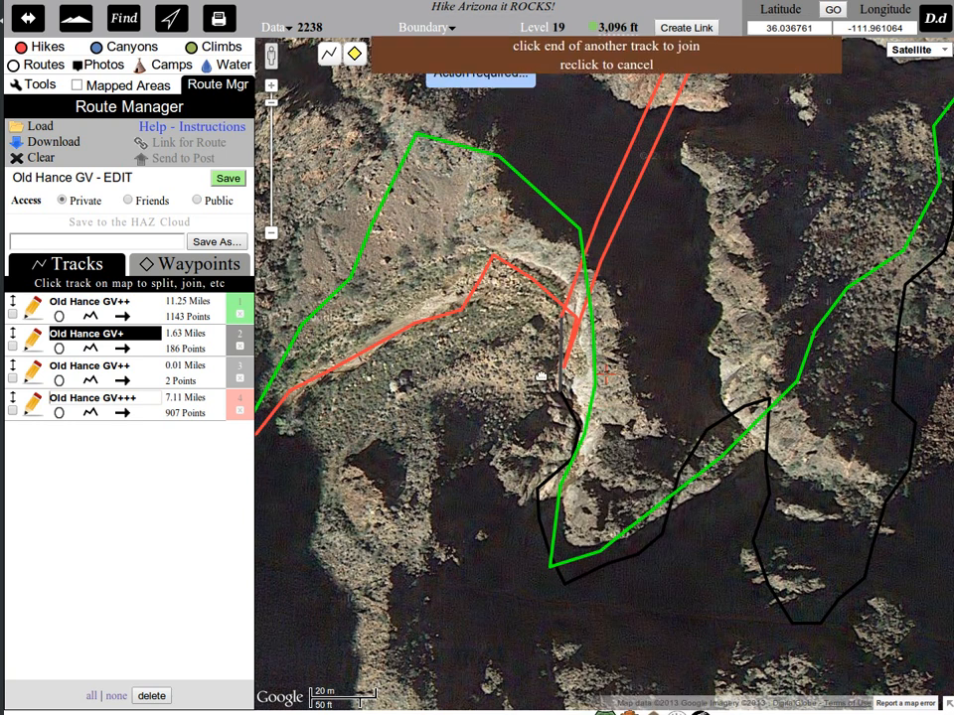
click(562, 388)
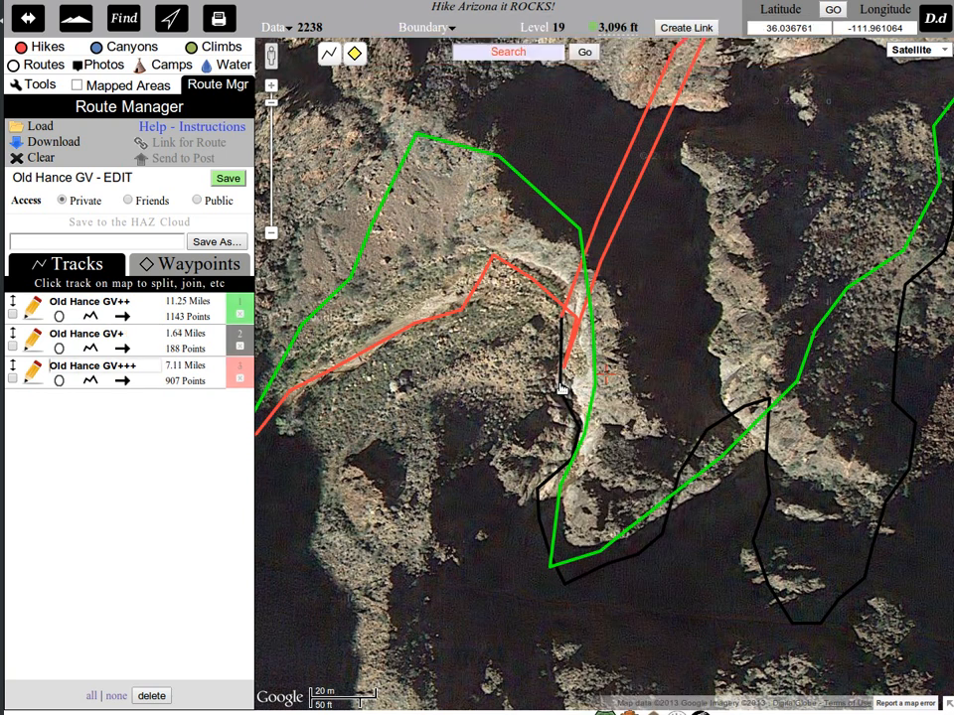
Split the red track just west of the spike and delete the isolated red spike section.
click(548, 296)
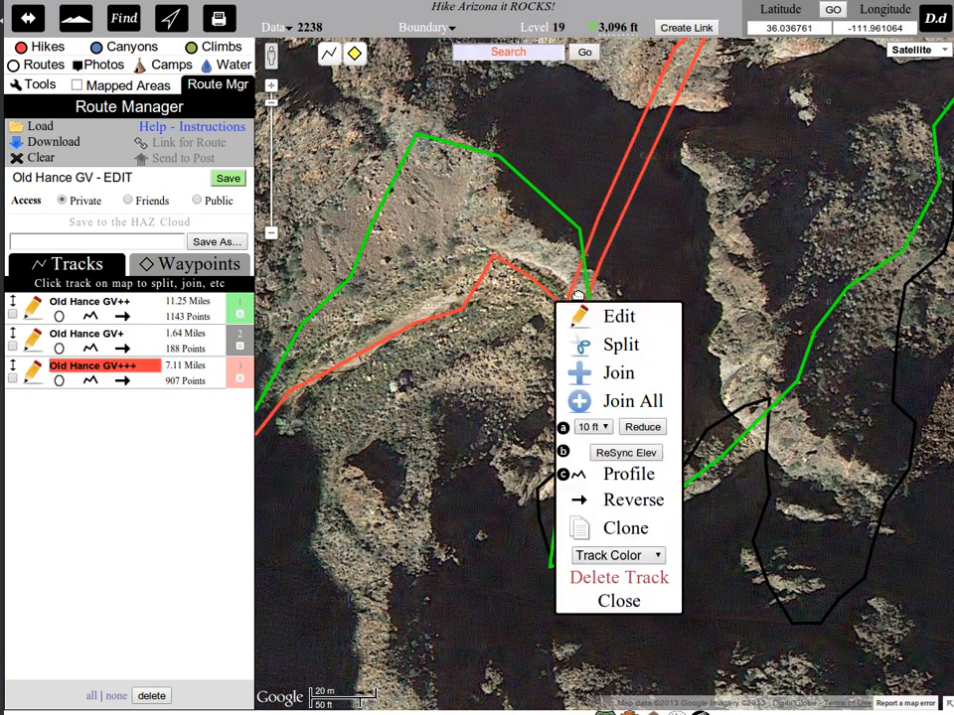
click(620, 346)
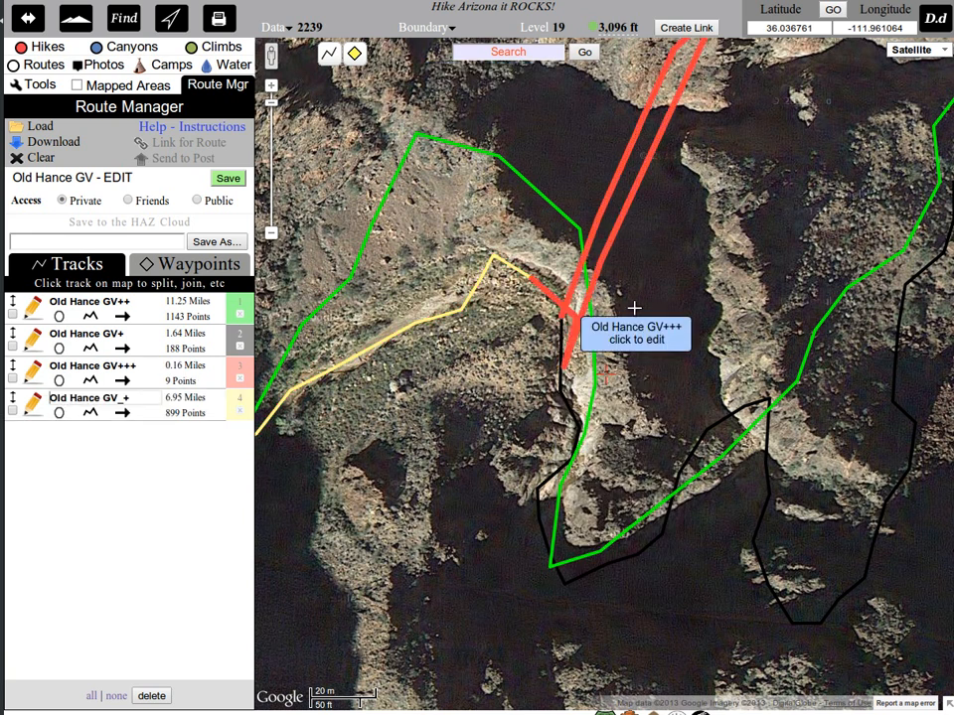
drag(634, 310, 490, 402)
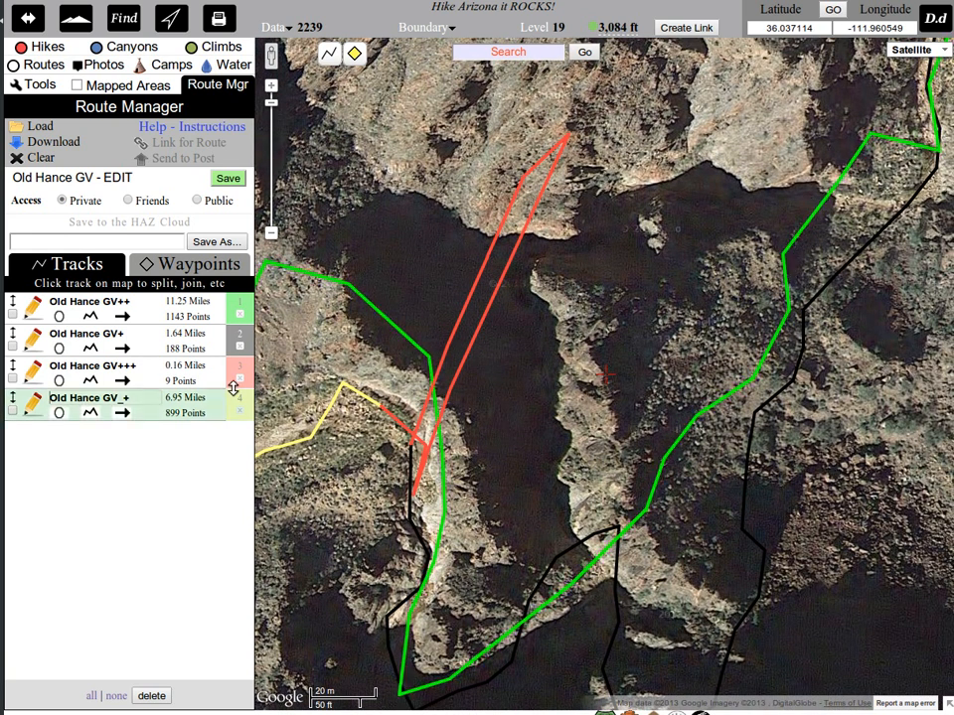
click(566, 139)
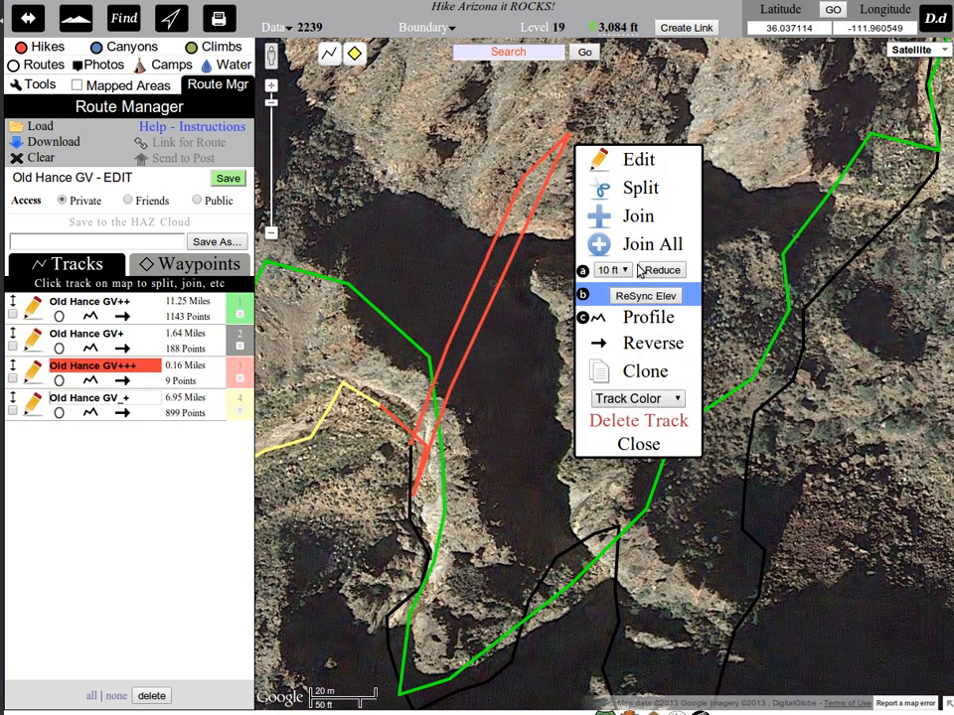
click(650, 425)
click(524, 395)
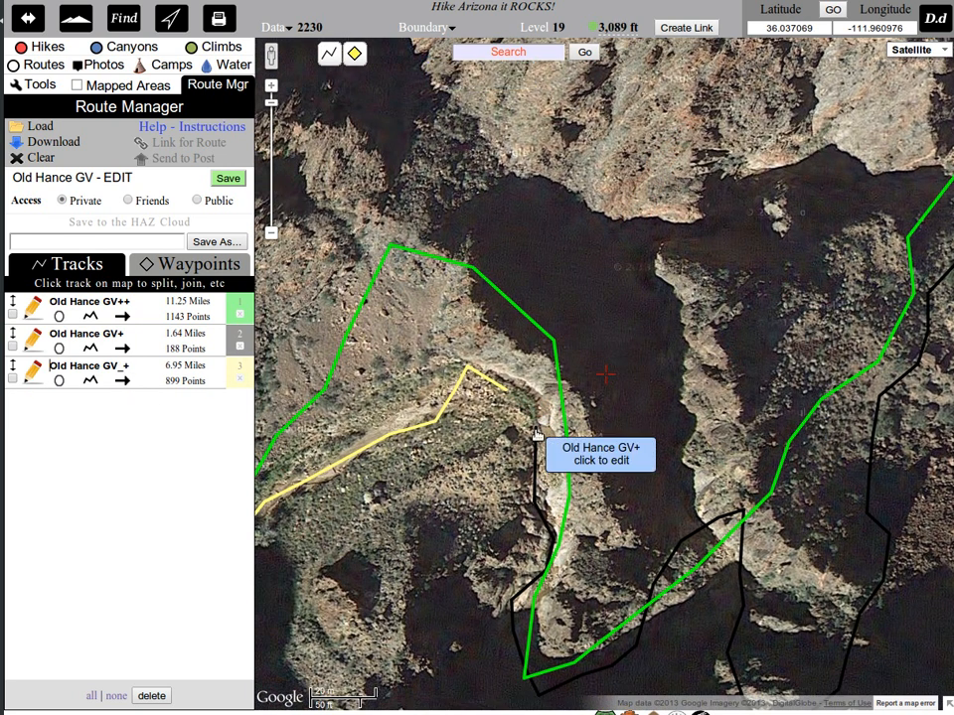
Join the black Old Hance GV+ track's loose northern end to the nearby eastern end of the yellow track.
click(535, 442)
click(609, 182)
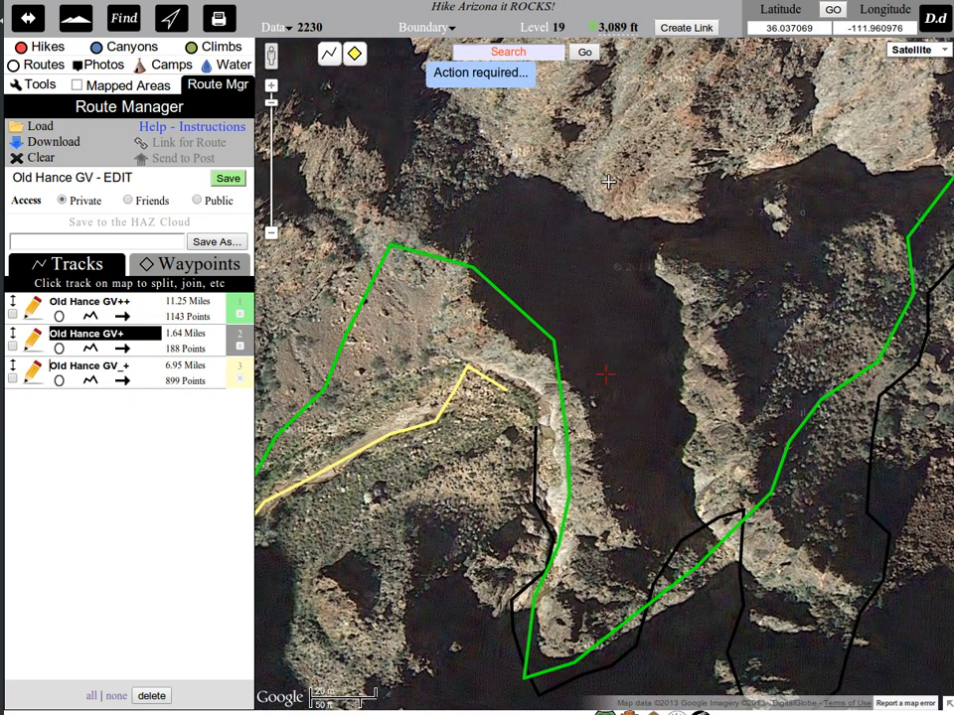
click(503, 391)
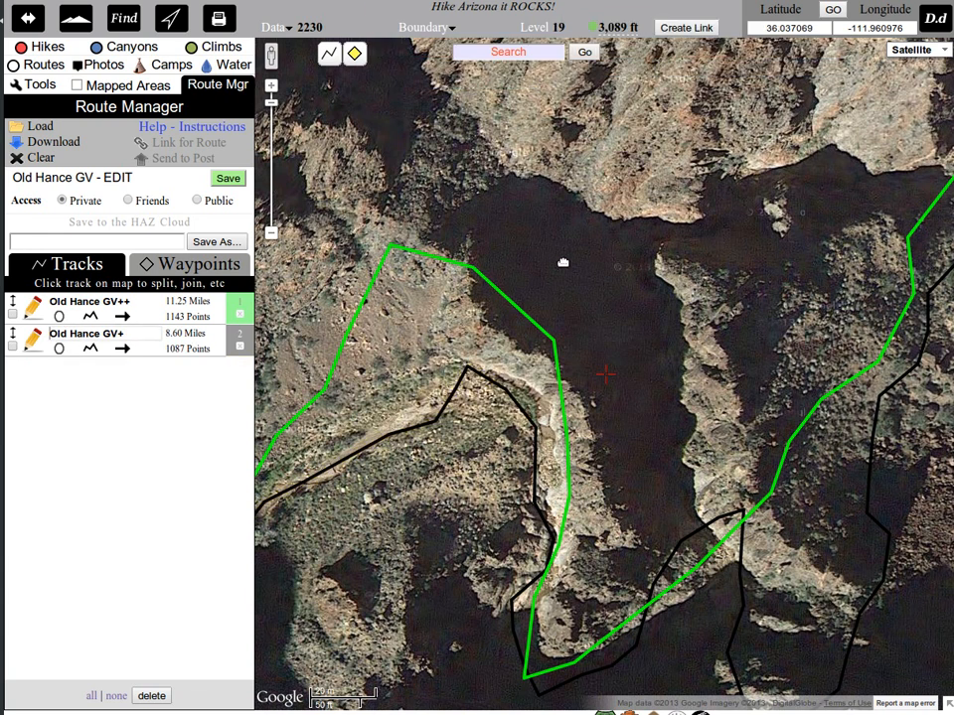
Split the green Old Hance GV++ track just south of its large scribbled section northwest of Moran Point.
click(59, 317)
scroll(562, 365, up, 1)
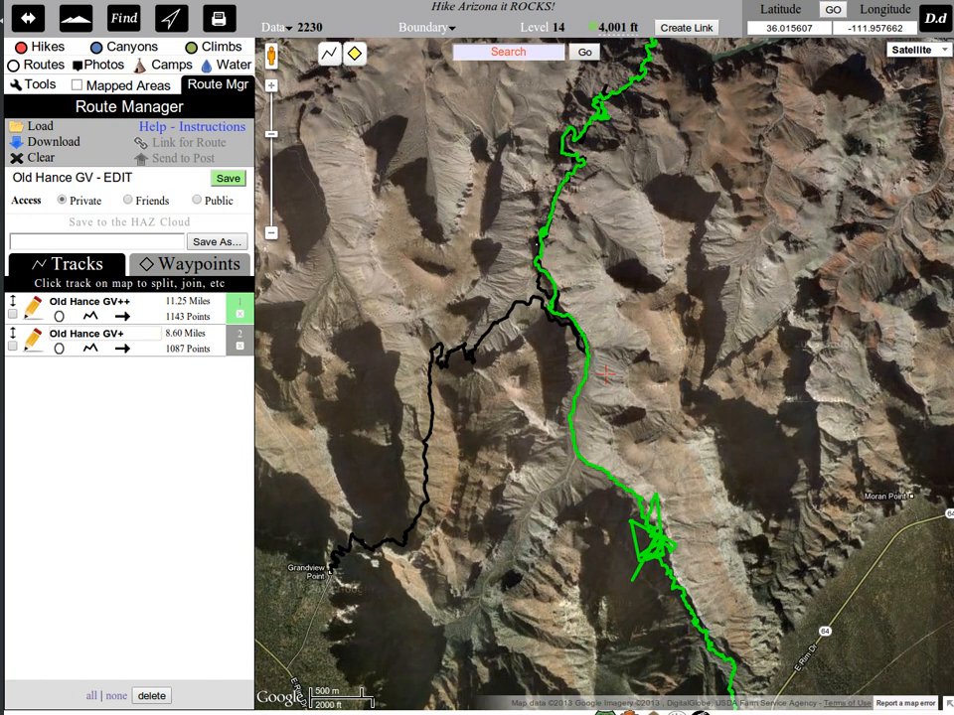
right_click(795, 0)
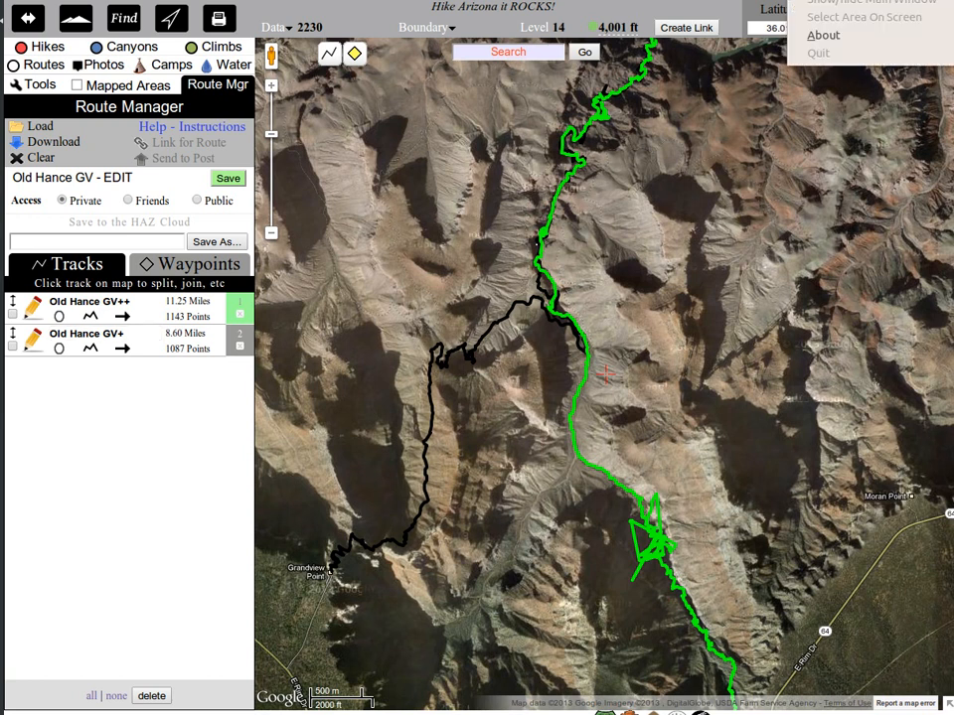
scroll(605, 464, up, 2)
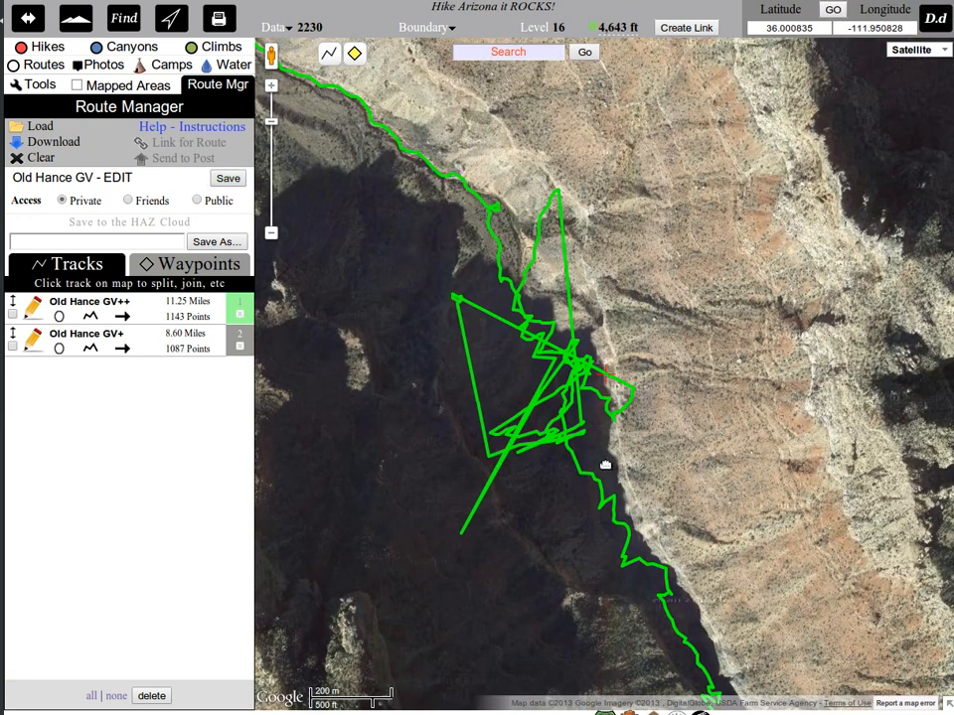
scroll(573, 455, up, 1)
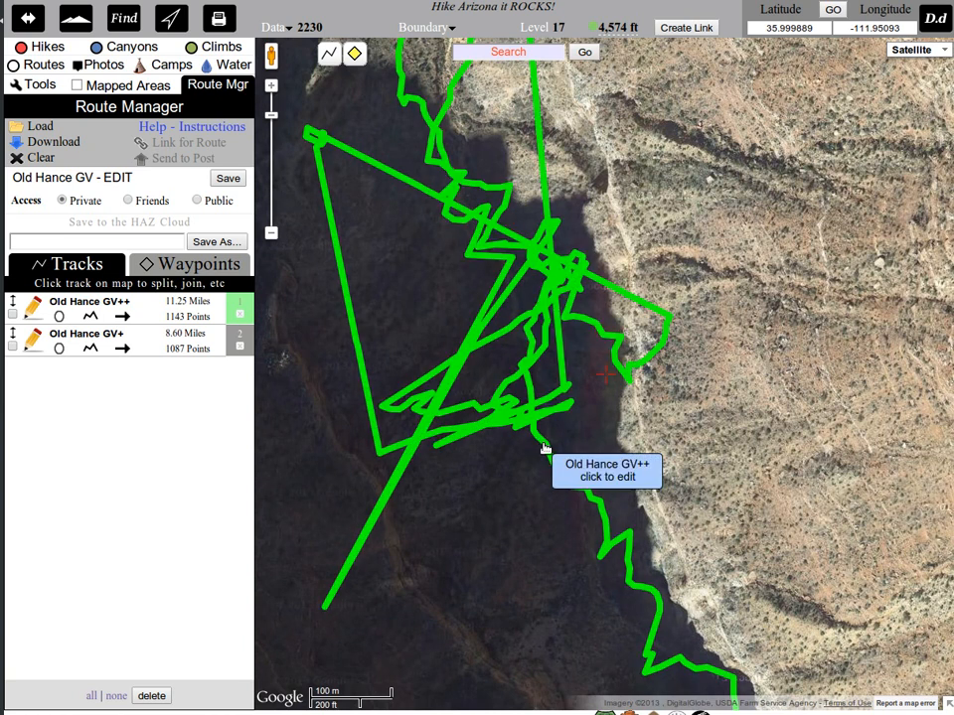
click(544, 449)
click(586, 165)
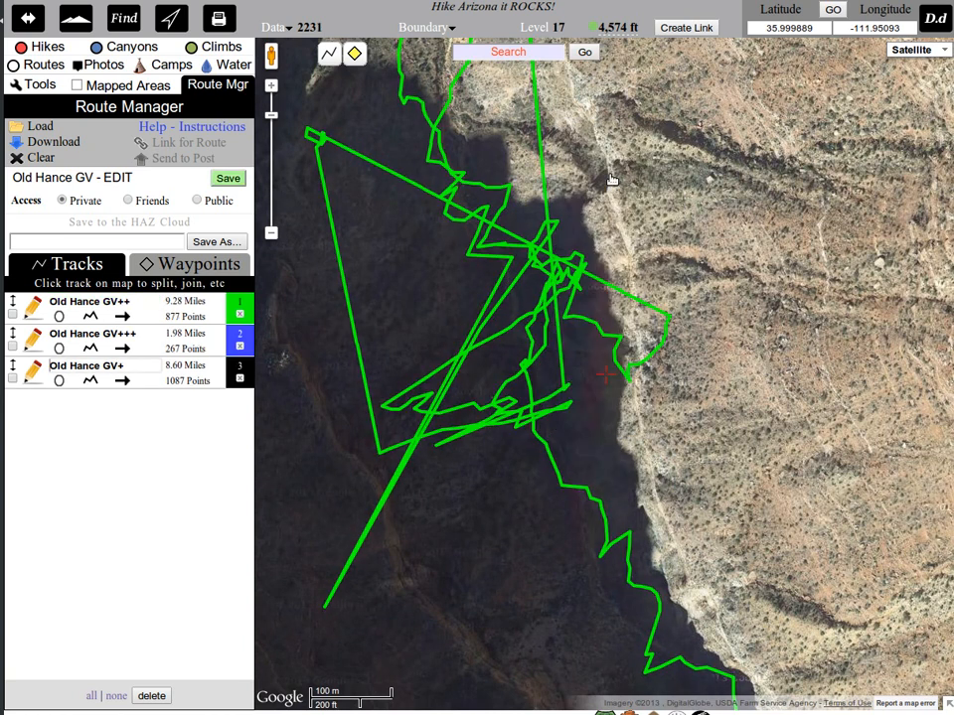
Split the green Old Hance GV++ track just north of the large scribbled section.
drag(460, 127, 582, 357)
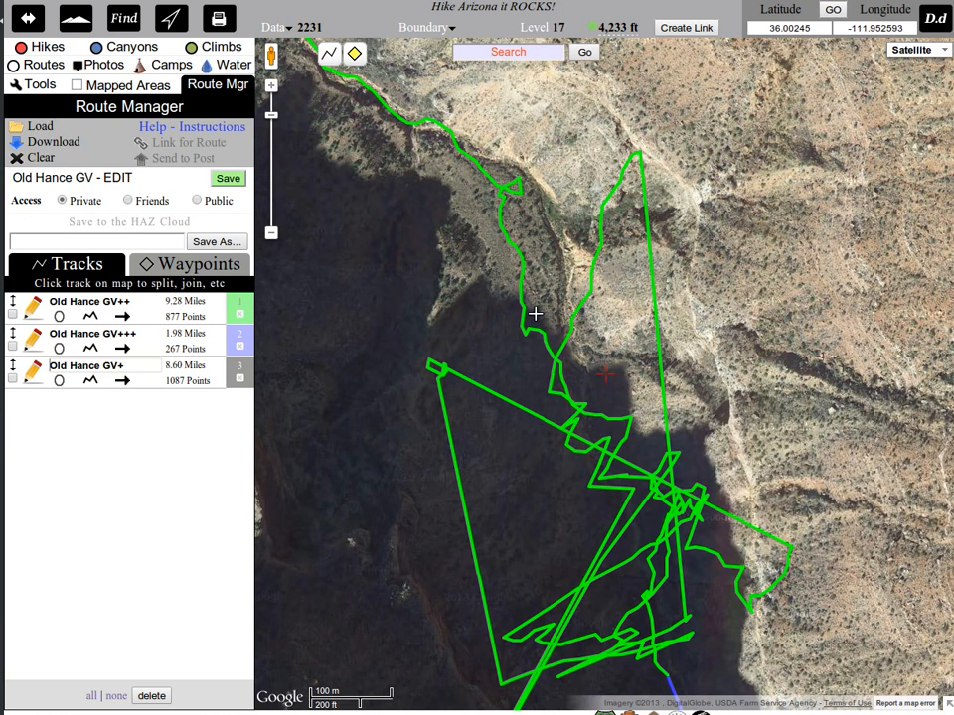
click(548, 345)
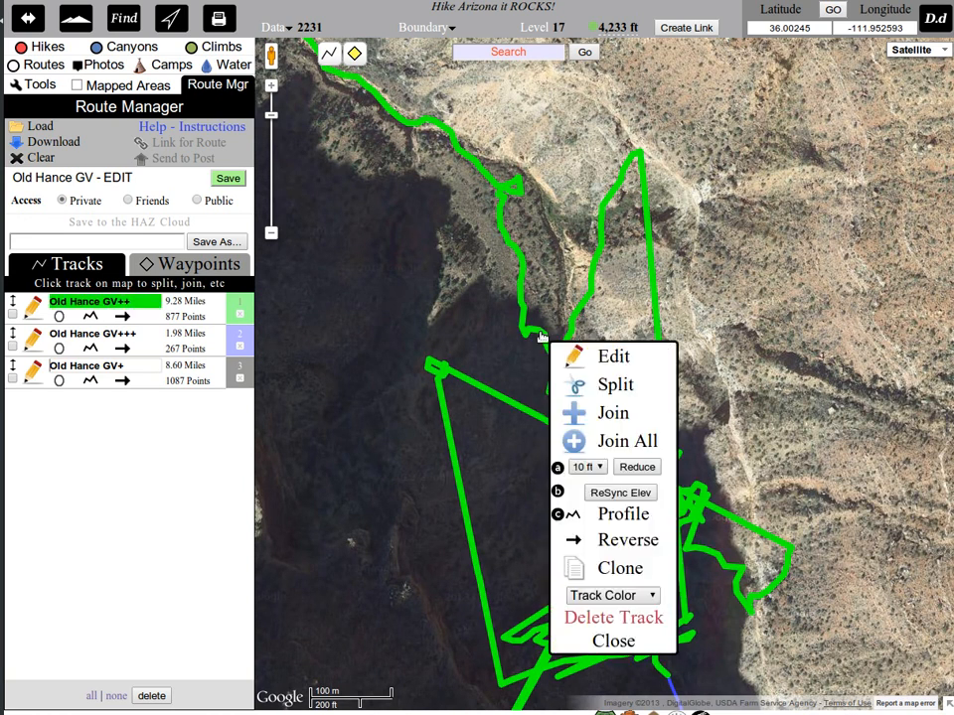
click(616, 386)
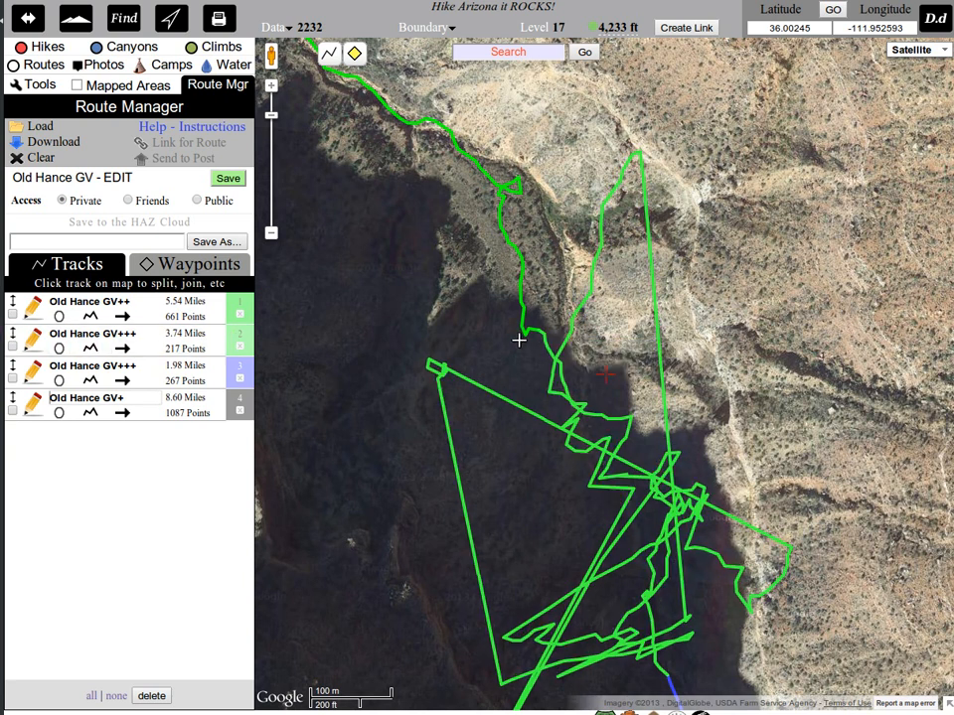
Set the scribbled section's track color to Coral Red and save the route.
click(504, 401)
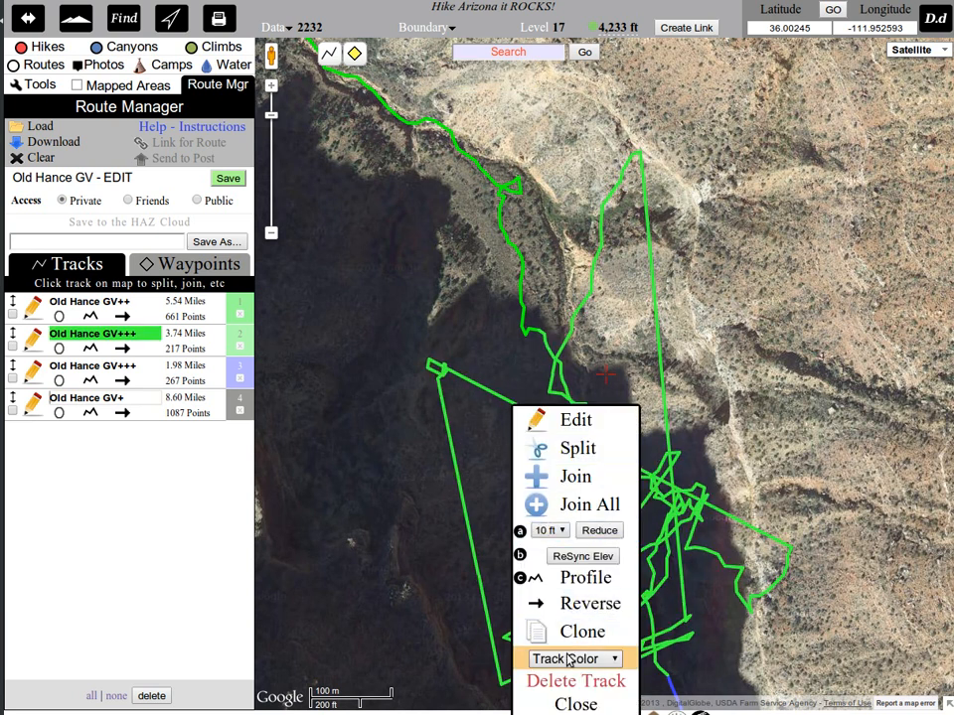
click(570, 659)
click(620, 508)
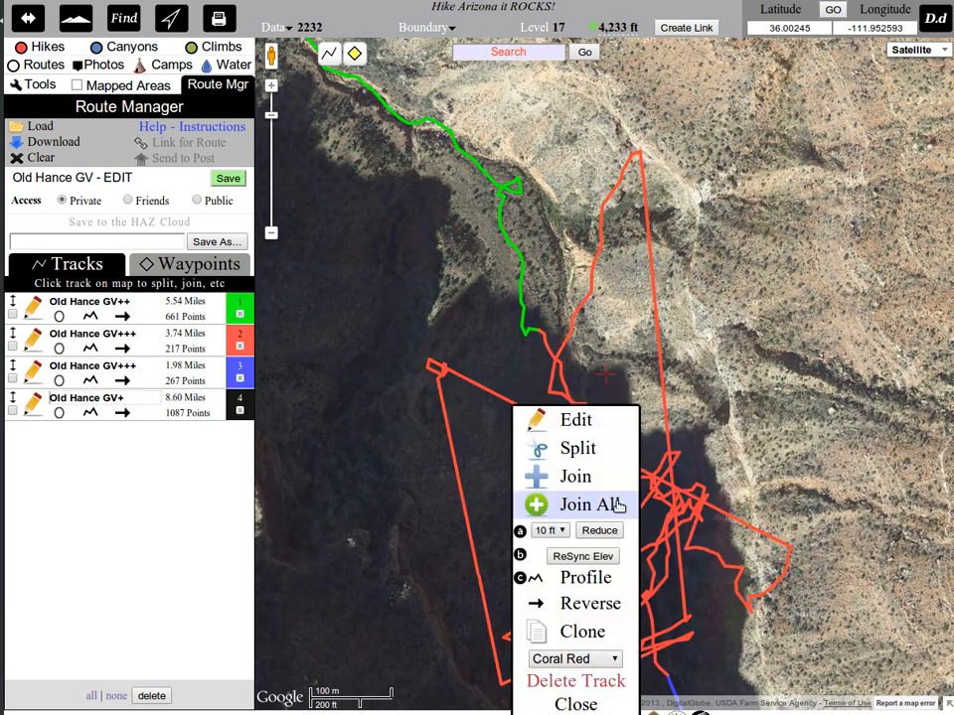
click(568, 703)
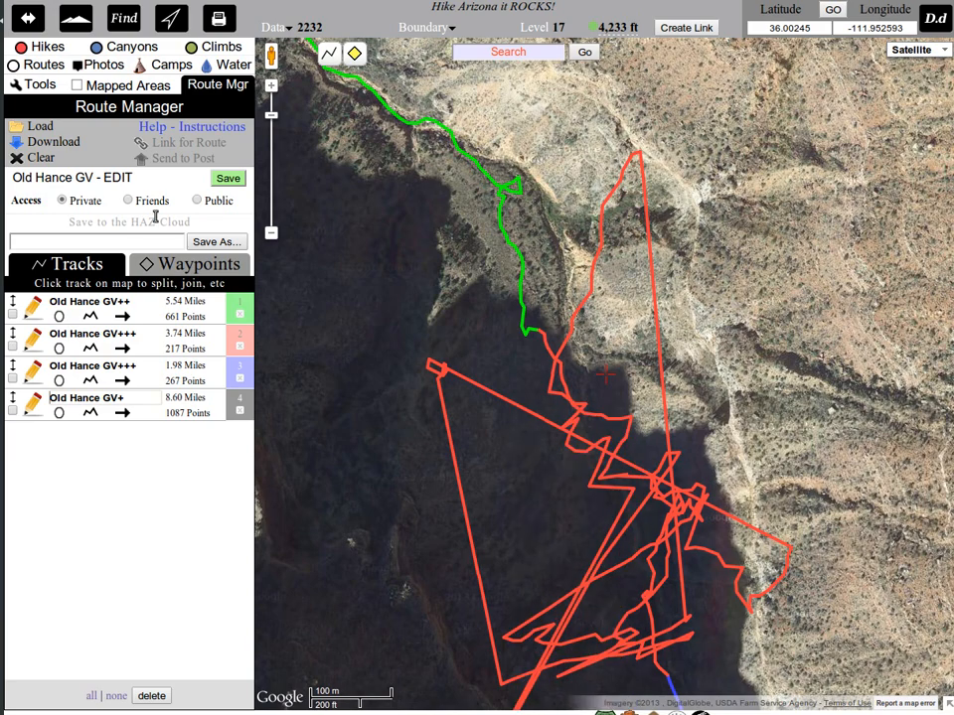
click(236, 183)
Join the black Old Hance GV+ track to the green Old Hance GV++ track at their river end near Sockdolager Rapids.
scroll(609, 296, down, 1)
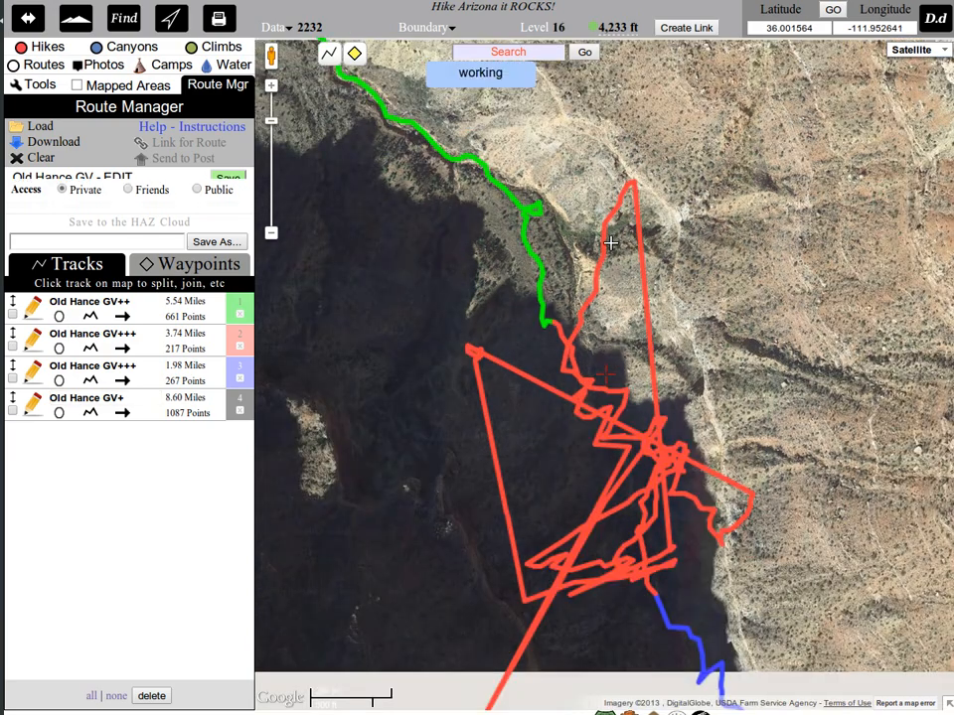
drag(590, 179, 579, 506)
scroll(548, 288, down, 1)
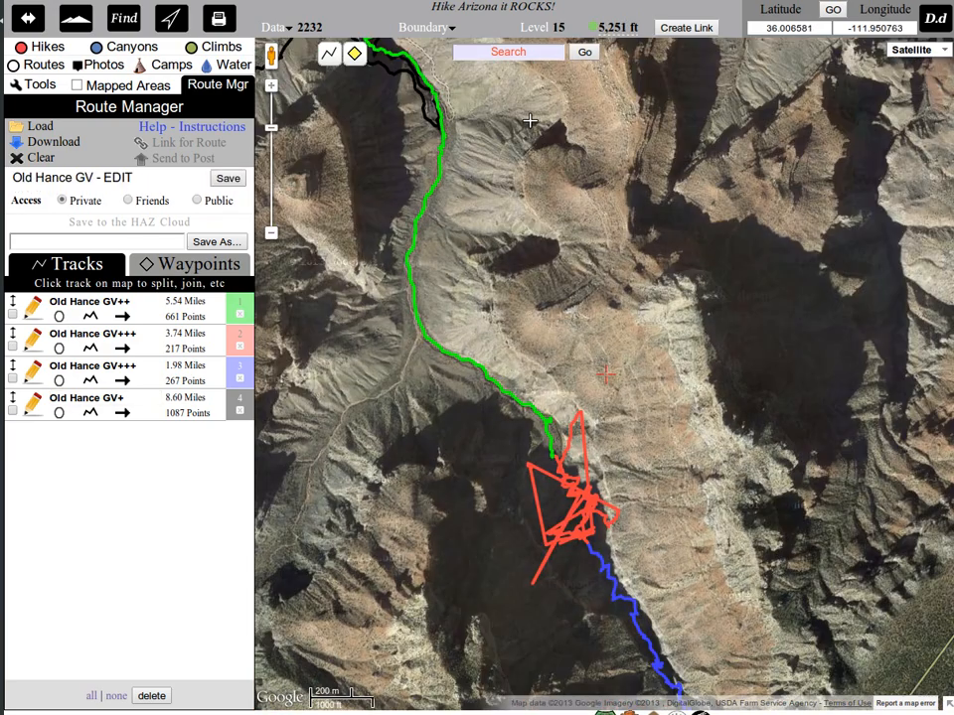
drag(530, 120, 642, 653)
drag(652, 203, 565, 464)
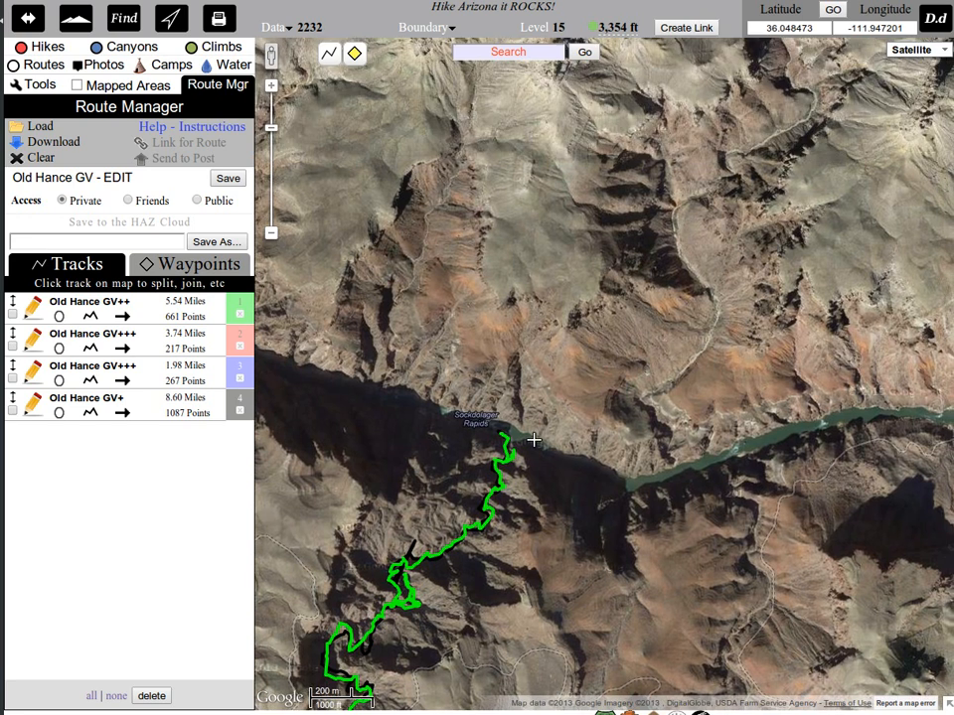
scroll(451, 436, up, 2)
scroll(452, 433, up, 1)
scroll(468, 408, up, 2)
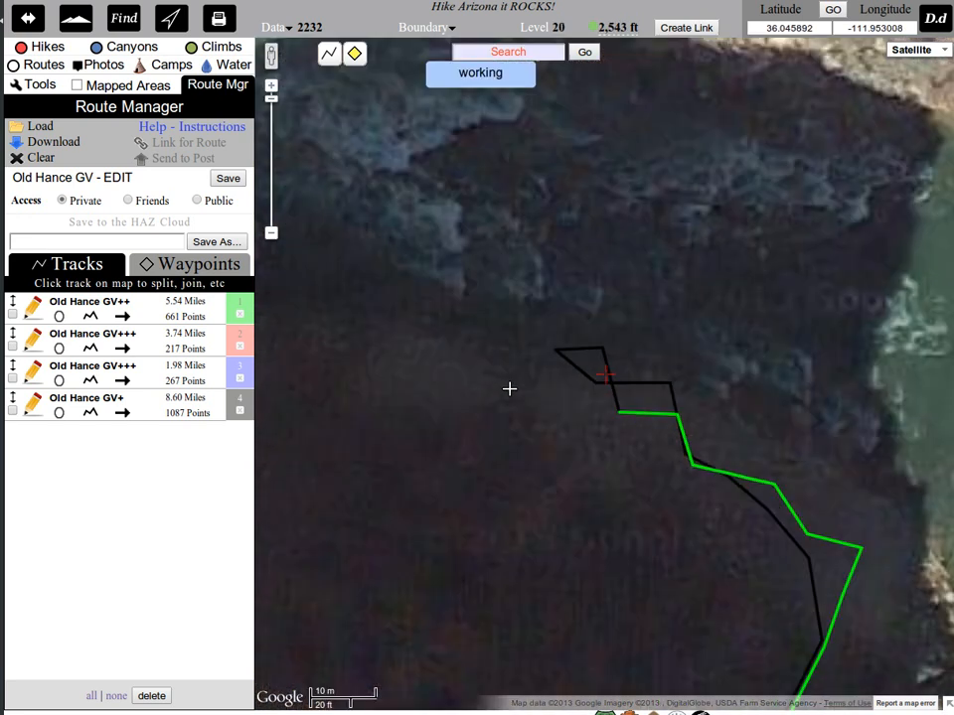
click(625, 407)
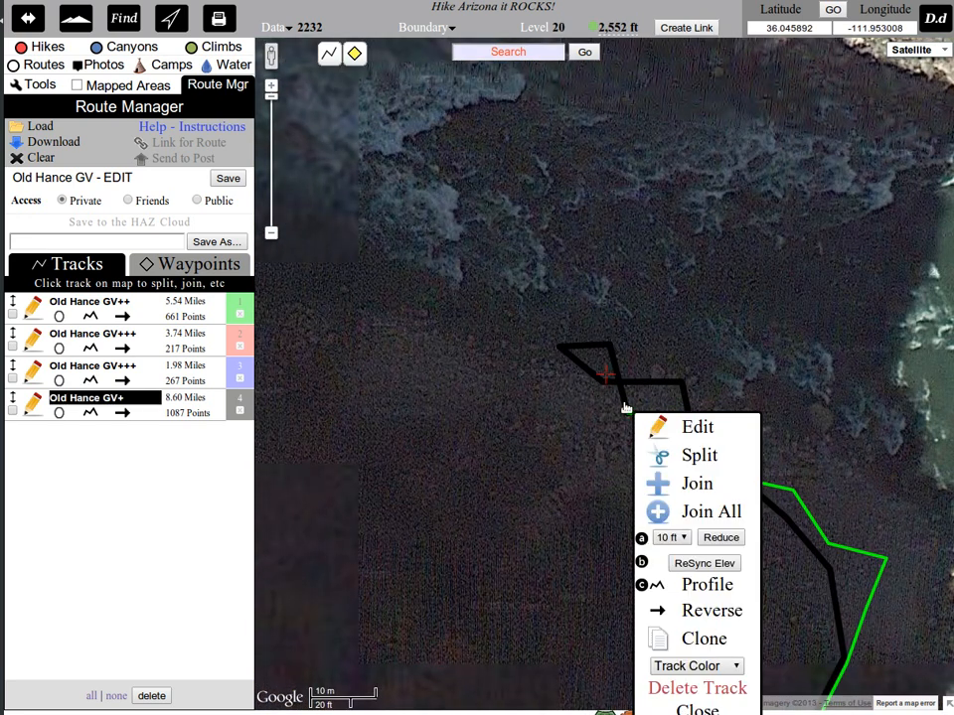
click(696, 484)
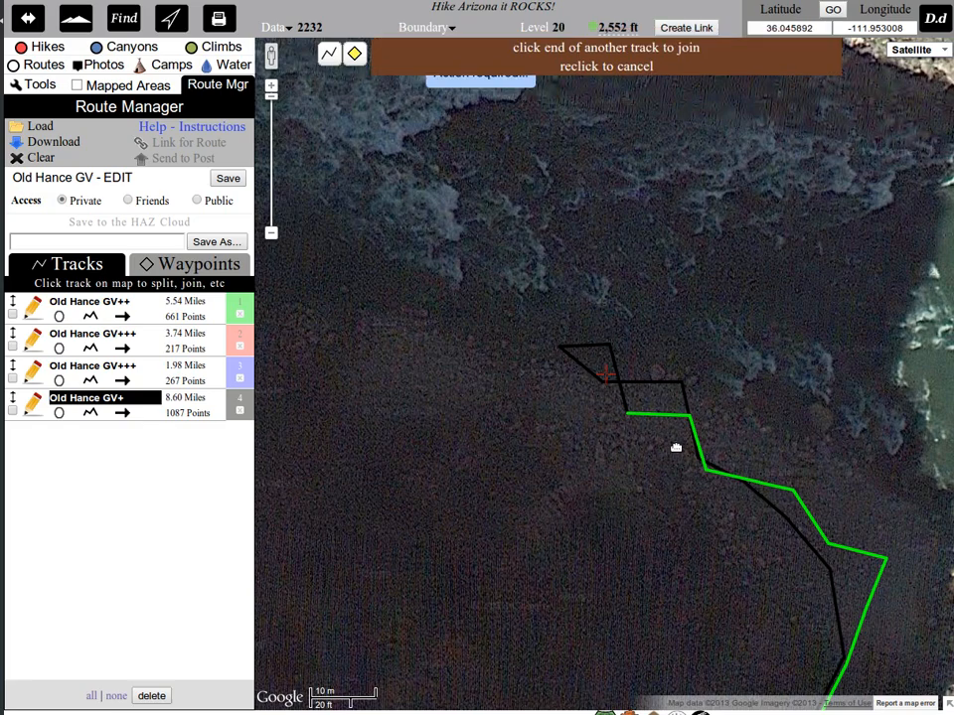
click(636, 415)
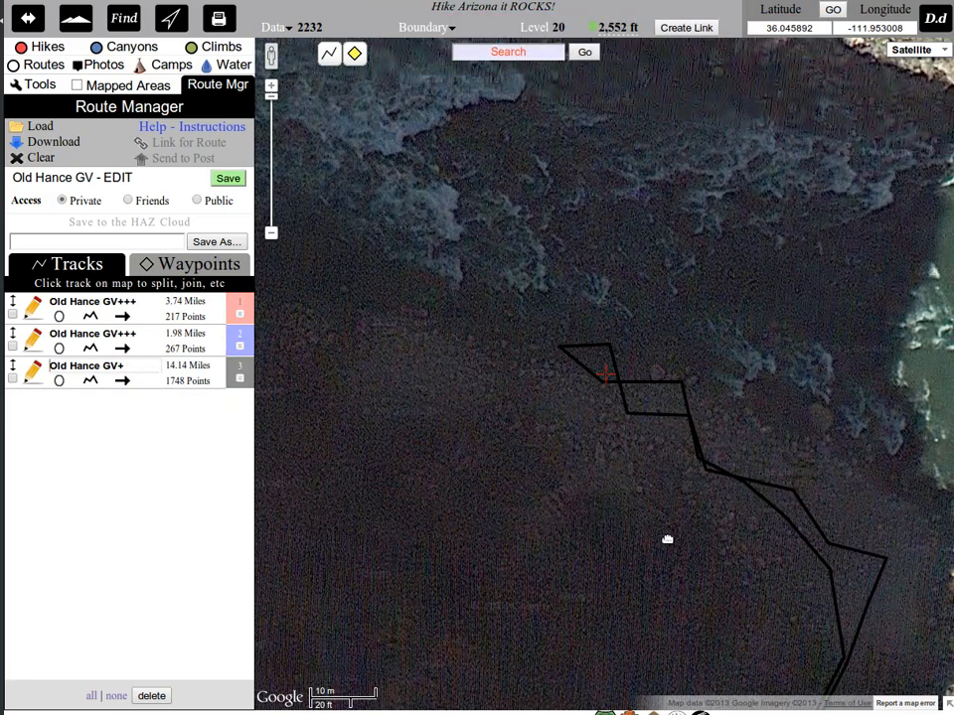
scroll(661, 542, down, 2)
drag(651, 560, 482, 255)
scroll(487, 313, down, 1)
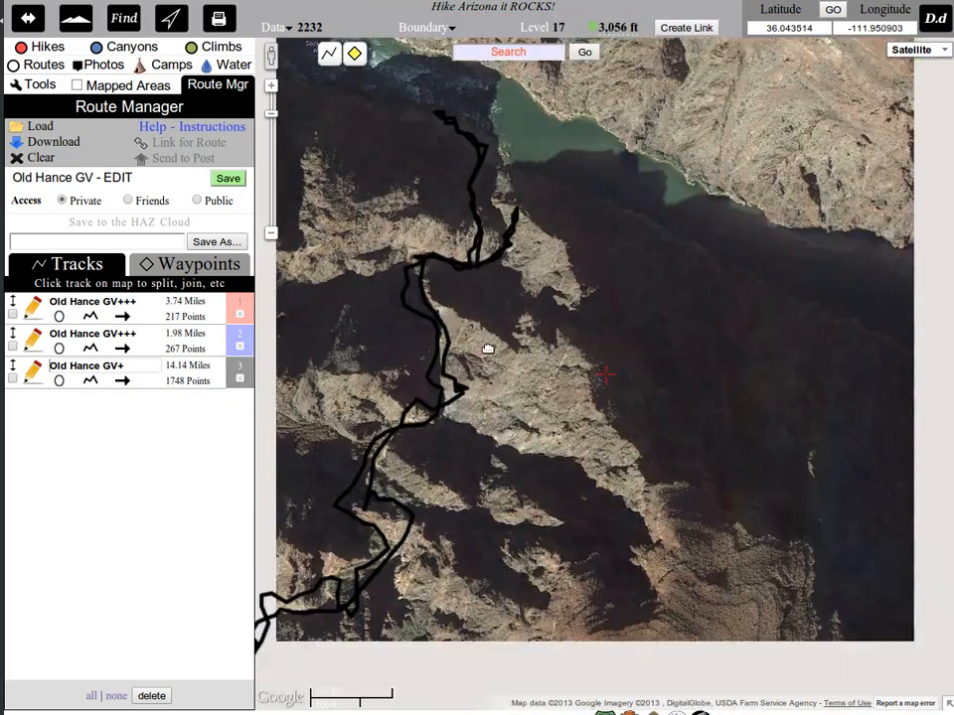
Split the black Old Hance GV+ track at the southern base of the long straight spike southwest of Sockdolager Rapids.
drag(507, 496, 697, 294)
drag(297, 649, 669, 453)
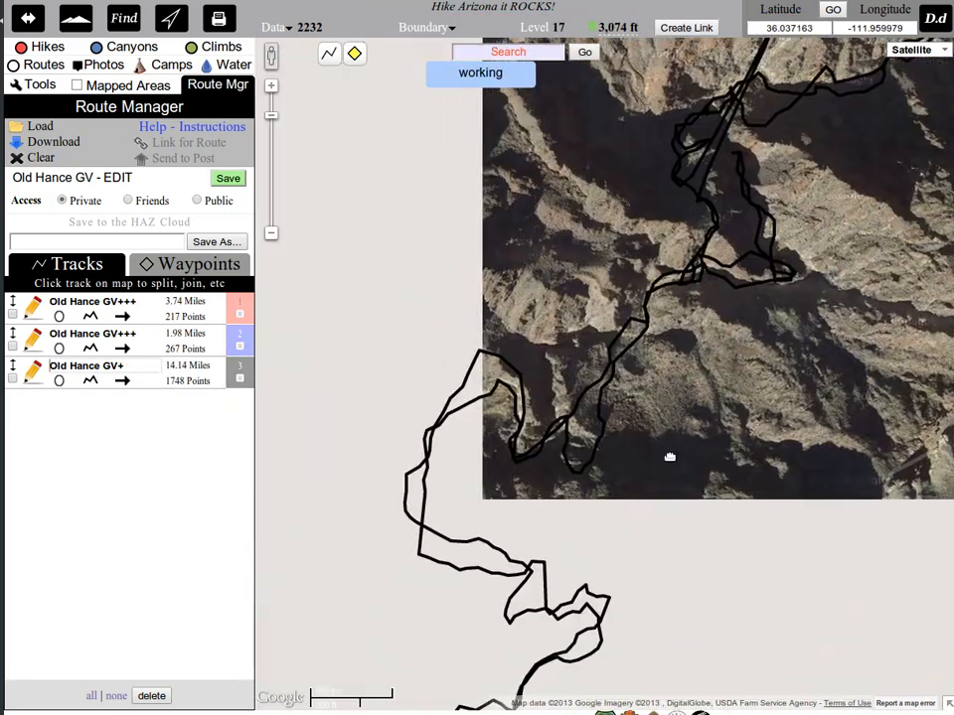
drag(686, 549, 677, 603)
drag(726, 262, 697, 504)
scroll(696, 500, up, 1)
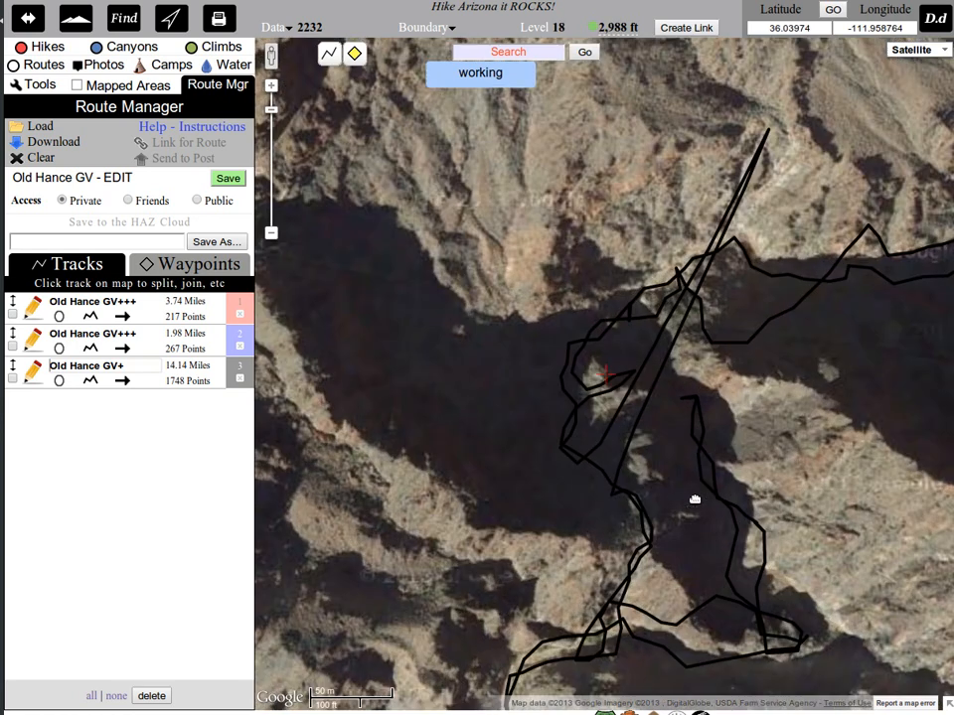
scroll(623, 500, up, 1)
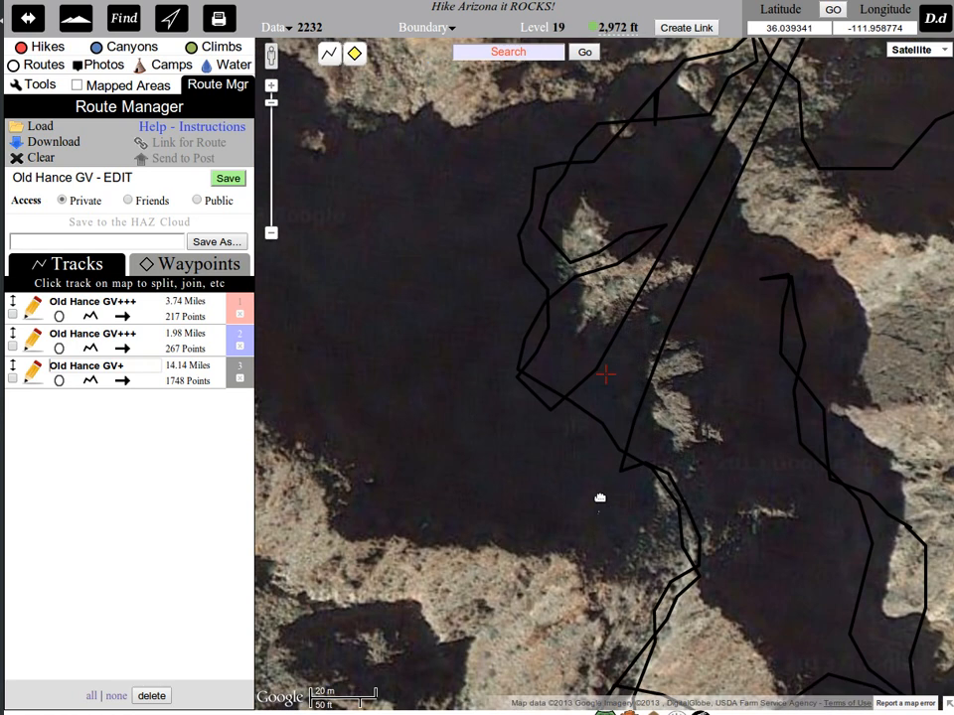
click(624, 473)
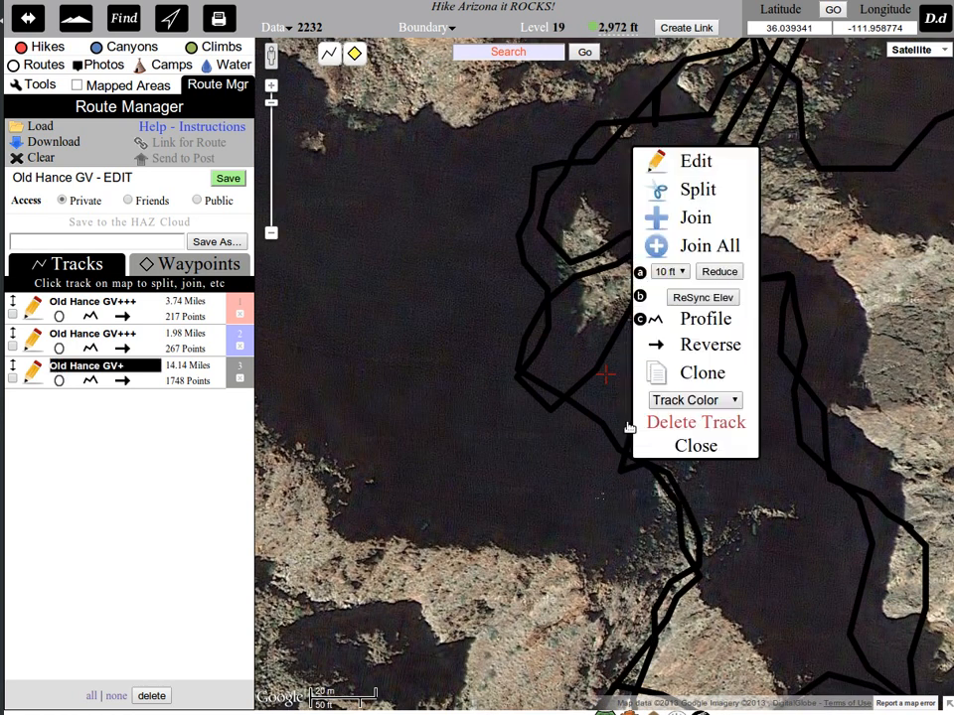
click(686, 190)
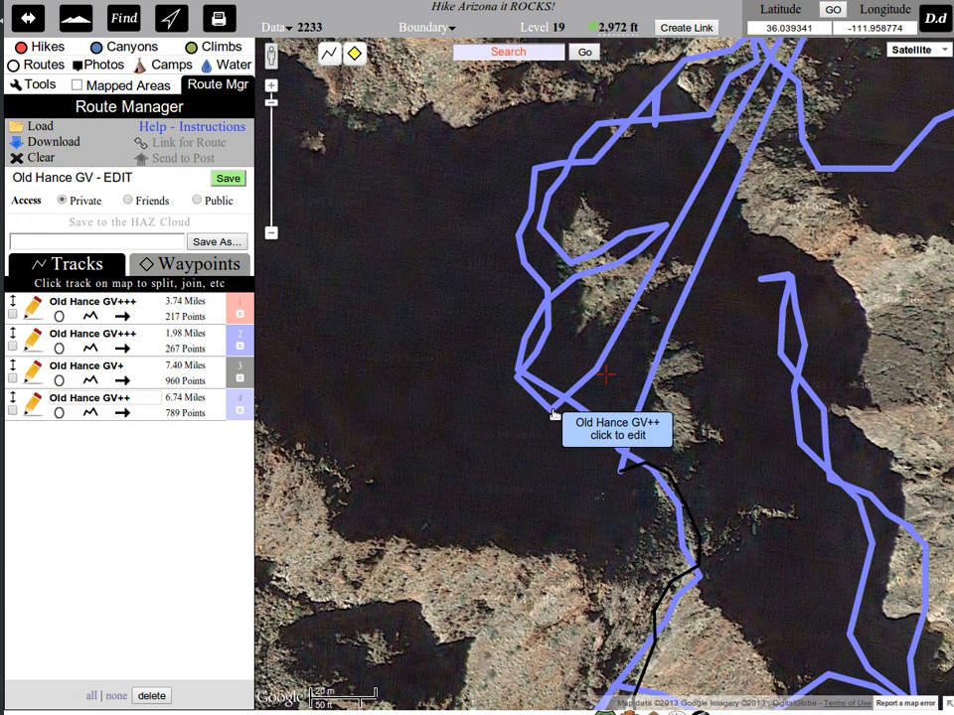
Split the Old Hance GV++ track at the other base of the spike and delete the isolated spike piece.
click(554, 413)
click(628, 130)
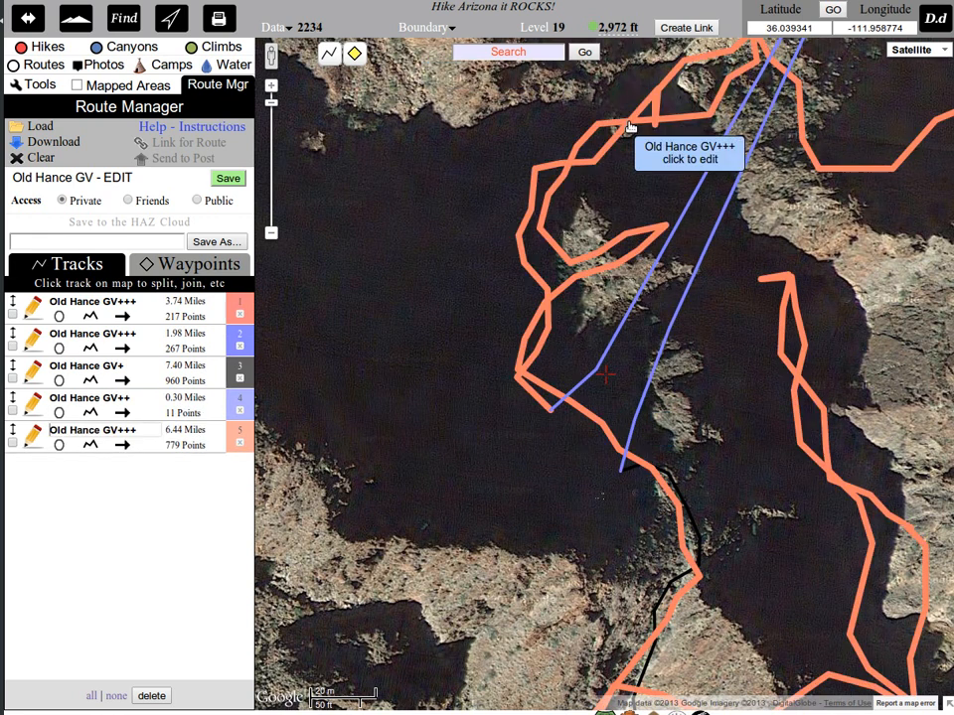
click(239, 410)
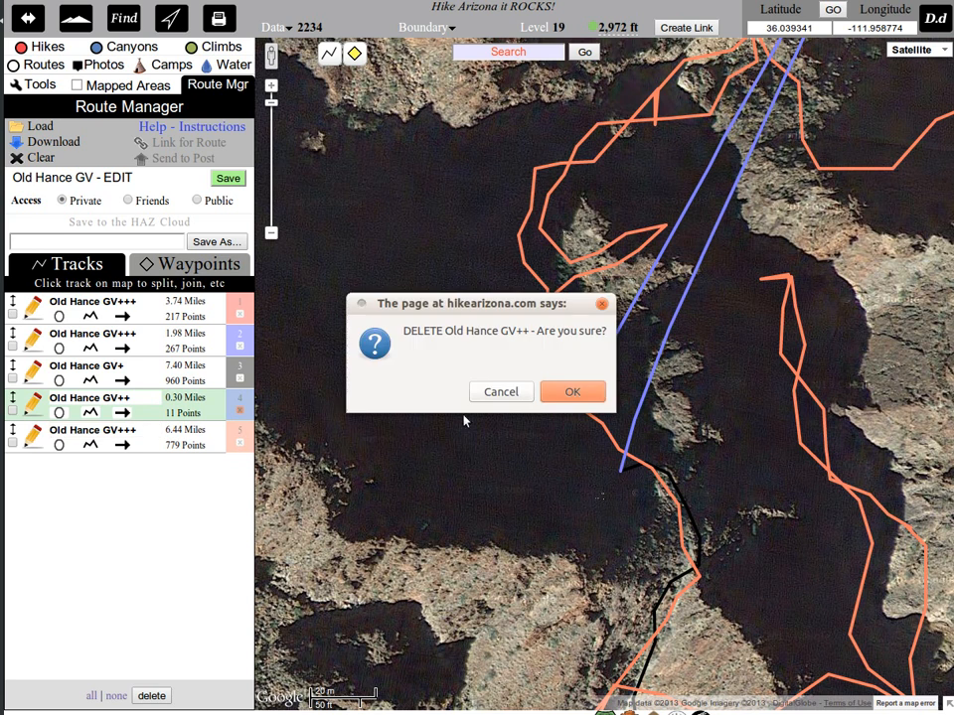
click(570, 391)
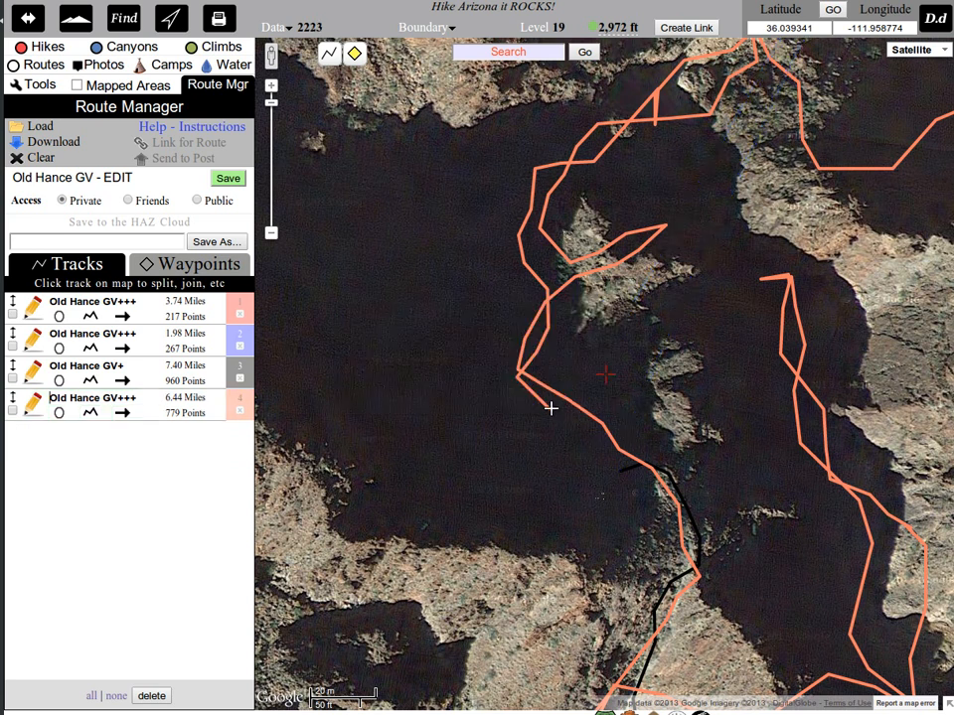
Join the Old Hance GV+++ and Old Hance GV+ tracks across the gap left by the spike and save the route.
click(551, 409)
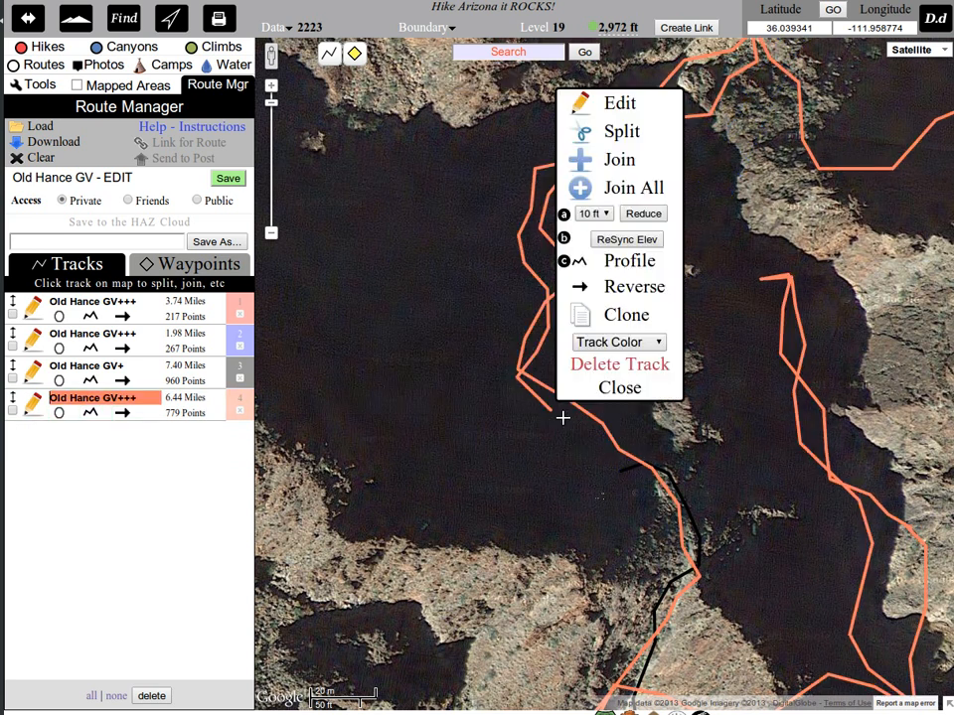
click(626, 162)
click(624, 471)
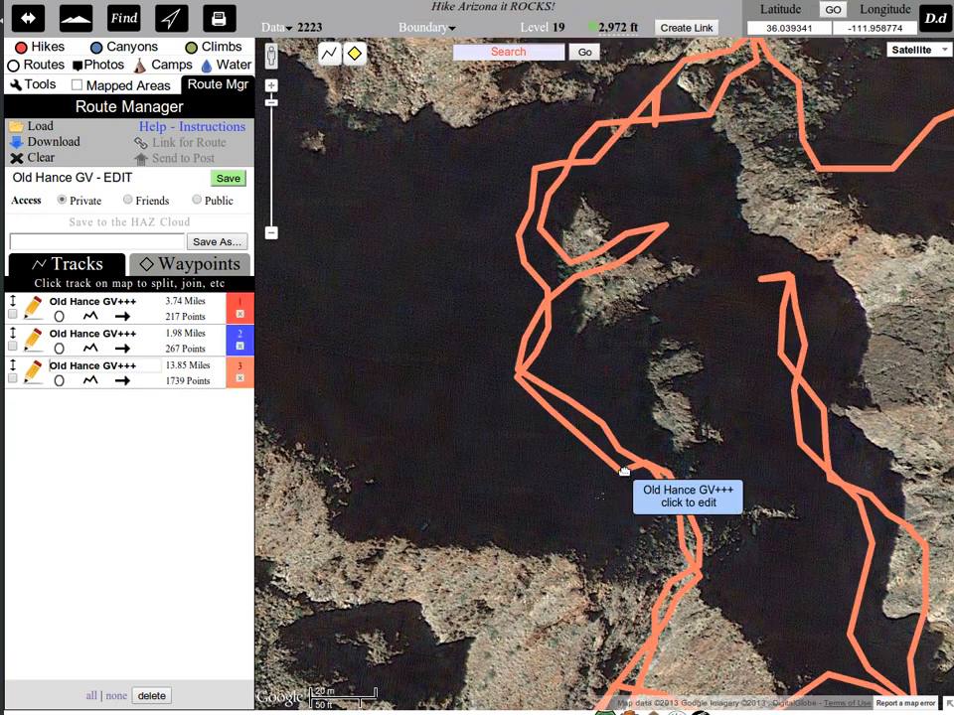
scroll(624, 471, down, 3)
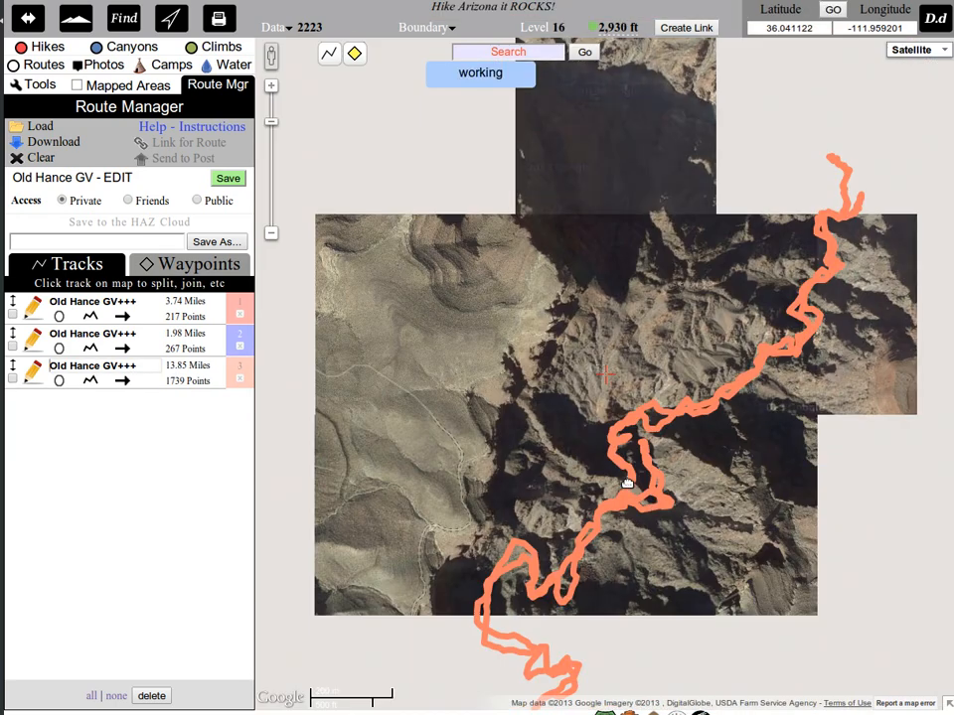
drag(627, 484, 581, 119)
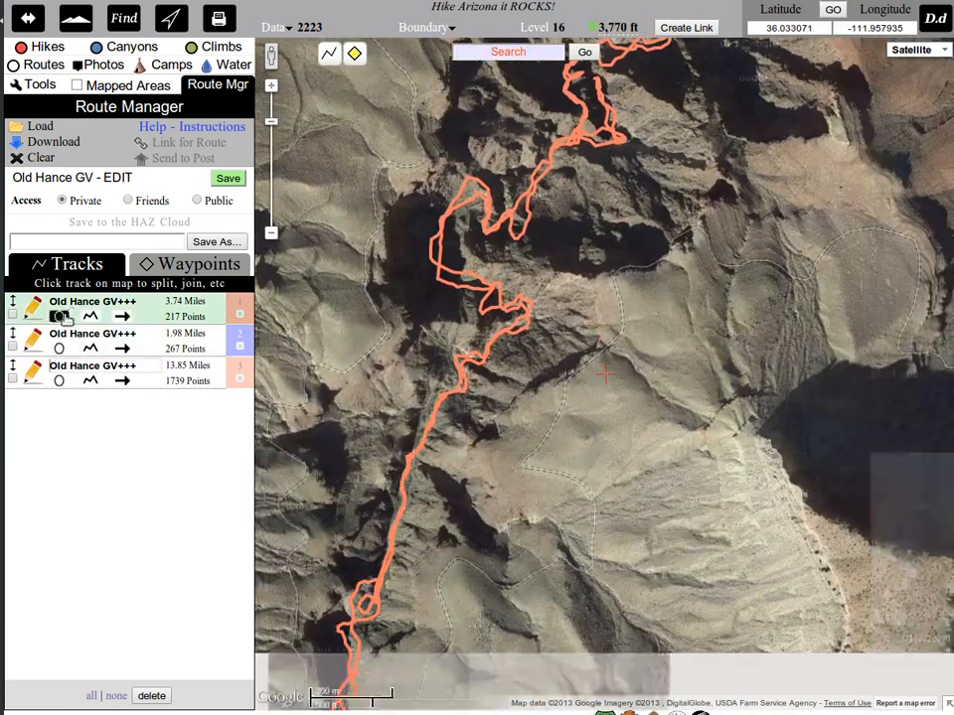
click(59, 316)
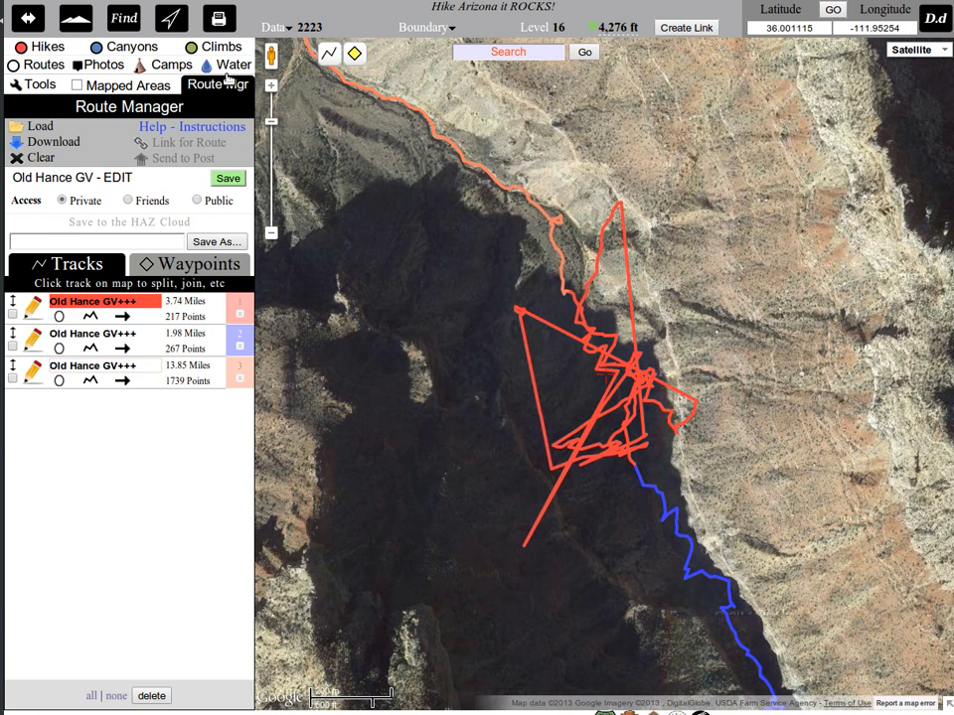
click(227, 178)
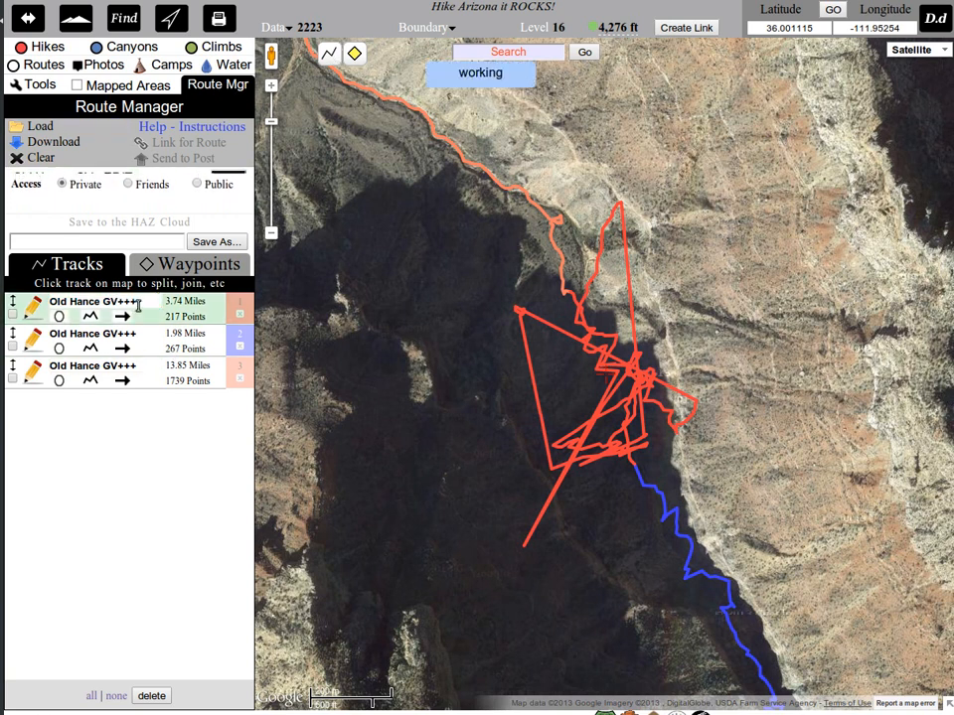
Rename all three tracks to Old Hance GV by removing the trailing plus signs, and save the route.
key(BackSpace)
key(BackSpace)
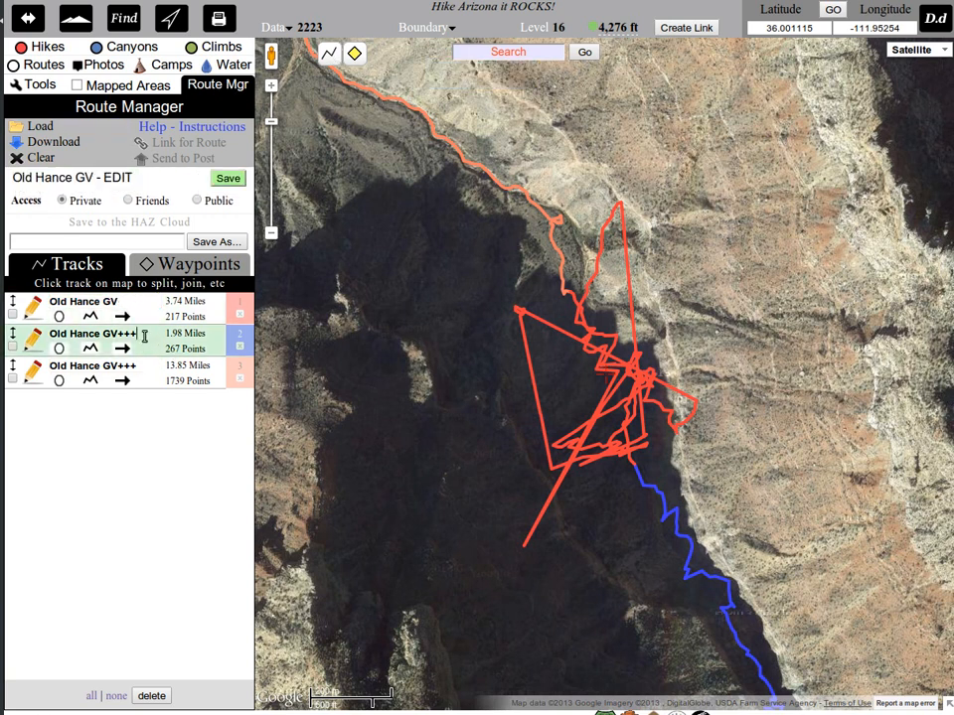
click(147, 367)
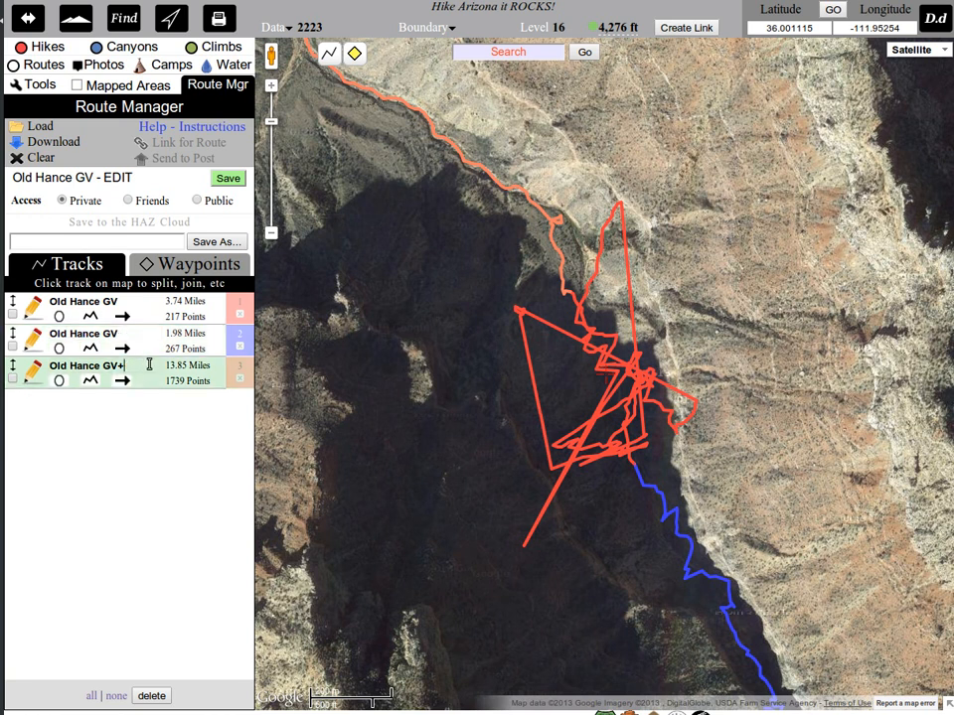
key(BackSpace)
click(230, 179)
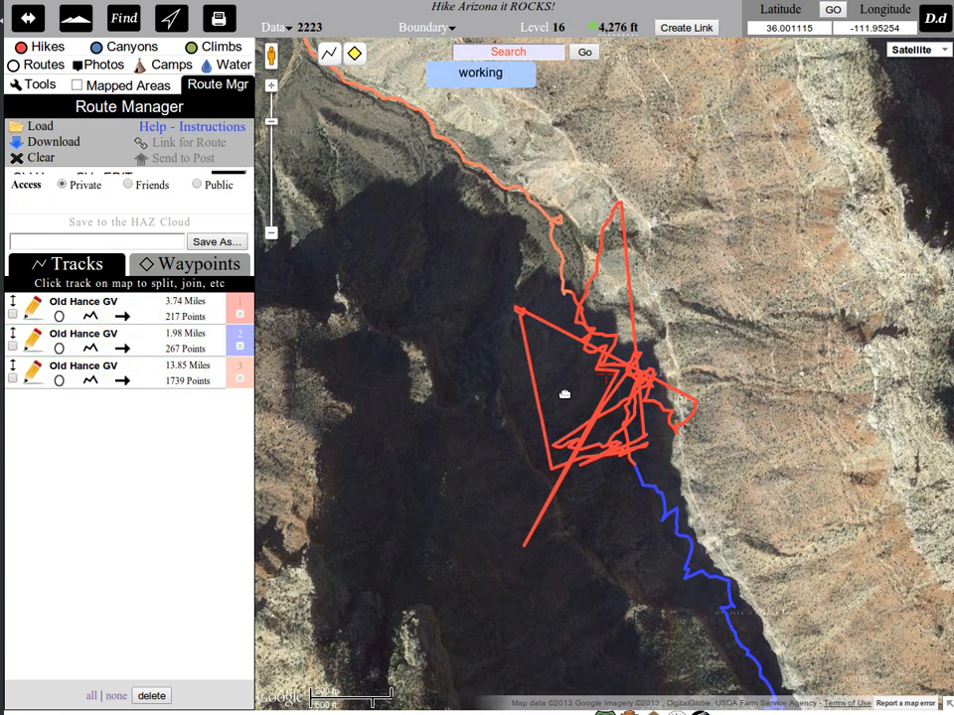
Open the red scribbled track for point editing and delete the stray points at its southwest spike and northern tip.
scroll(551, 387, down, 1)
scroll(512, 400, down, 1)
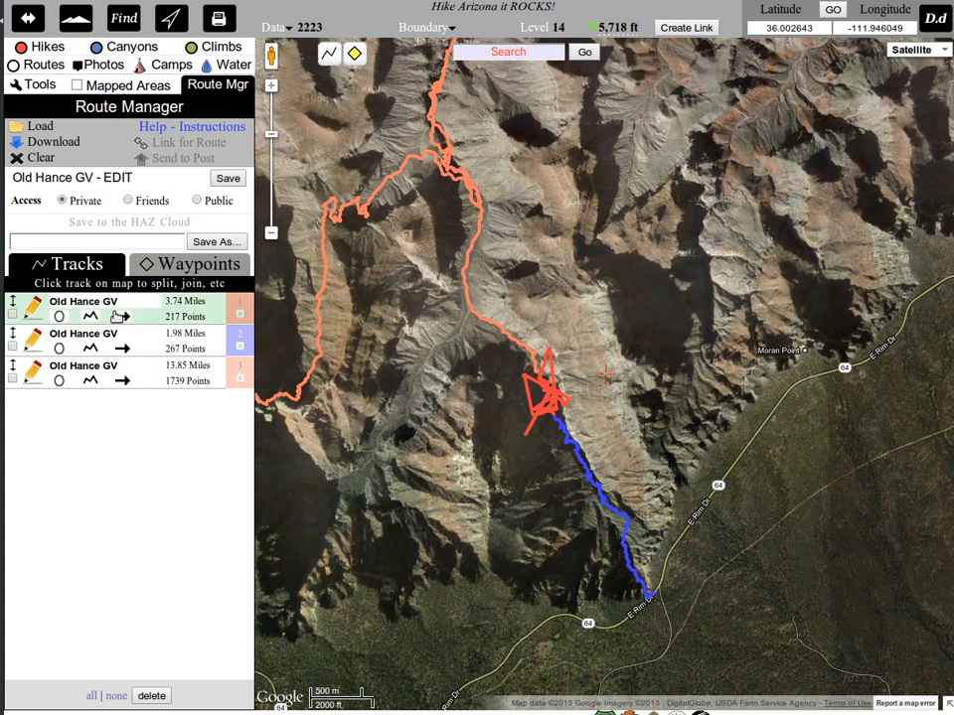
click(60, 381)
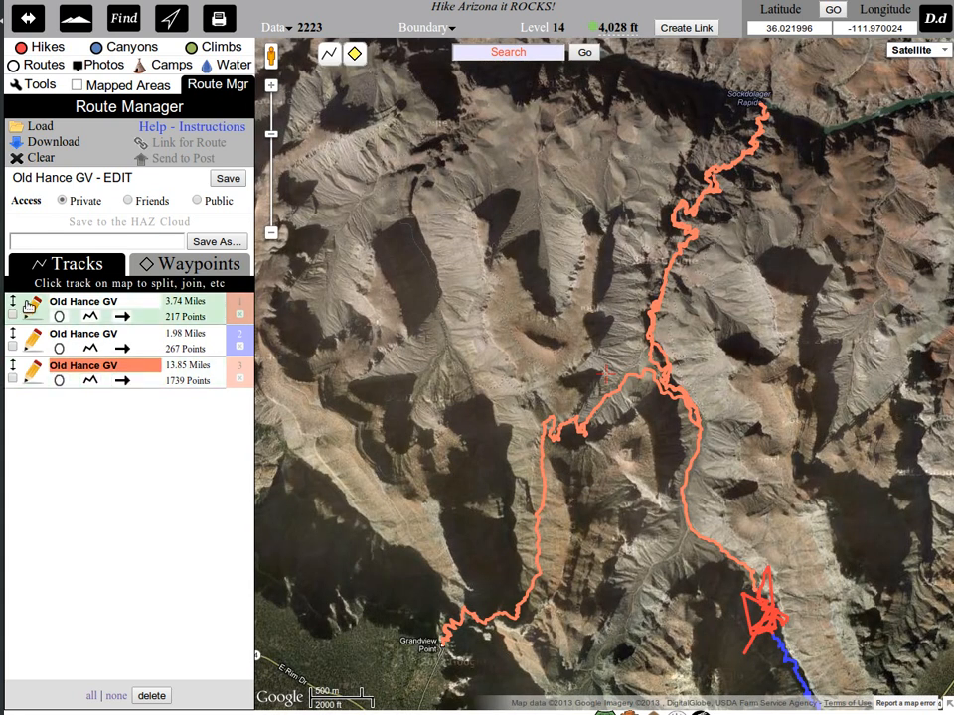
click(60, 316)
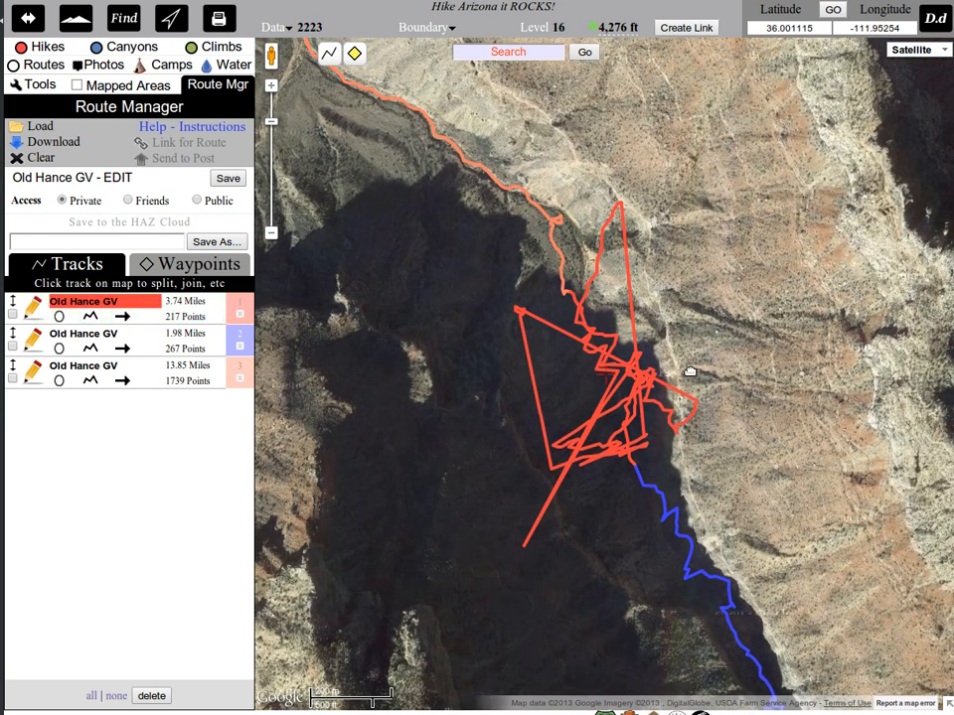
scroll(688, 357, up, 1)
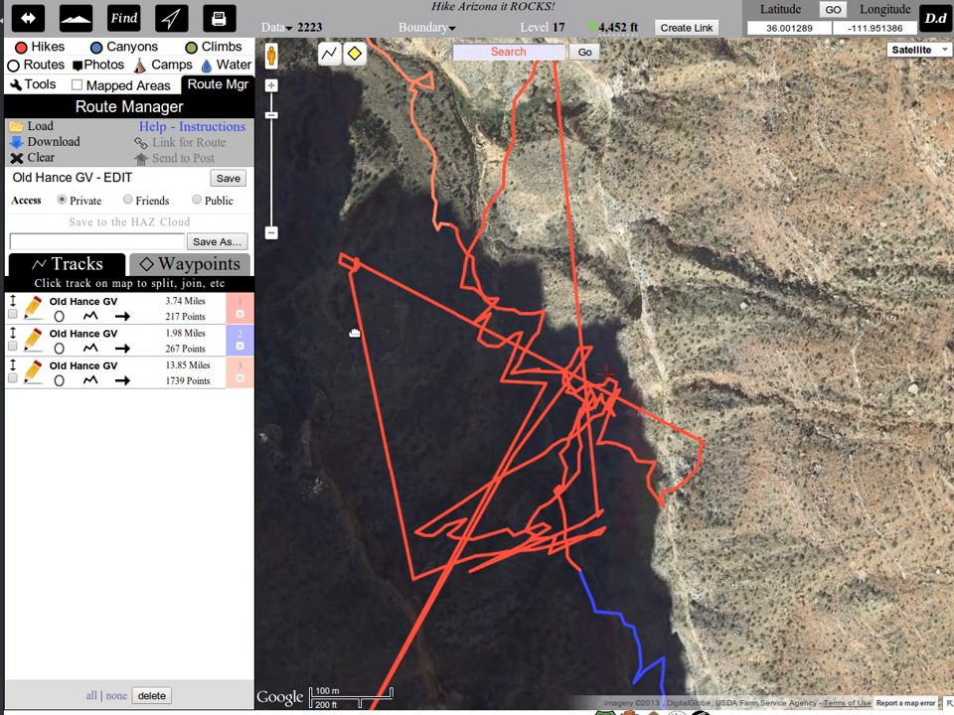
click(34, 311)
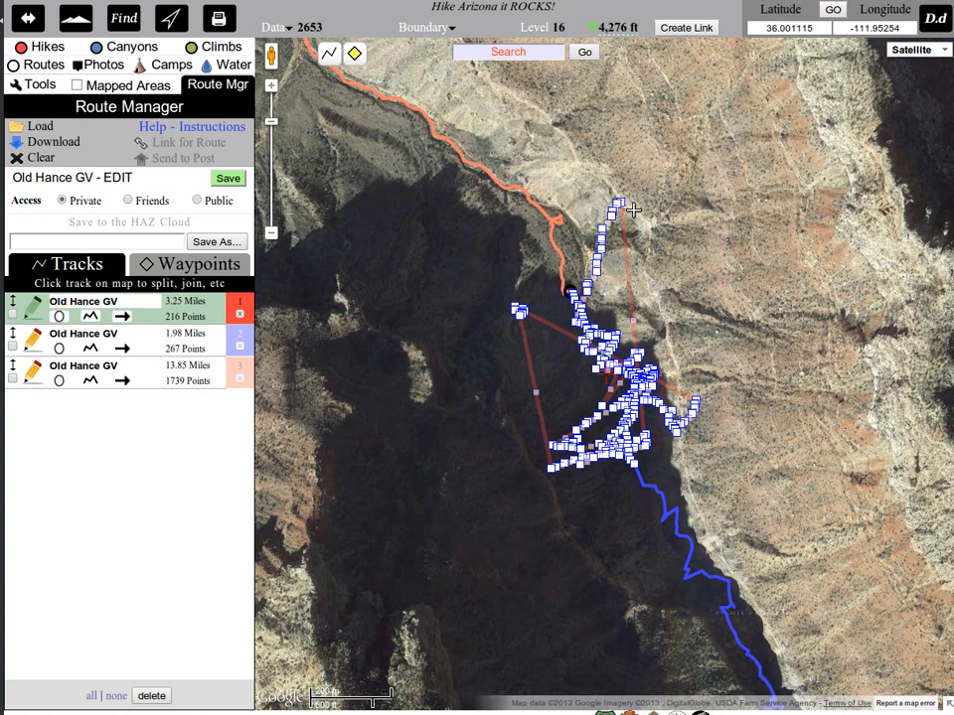
scroll(633, 210, up, 2)
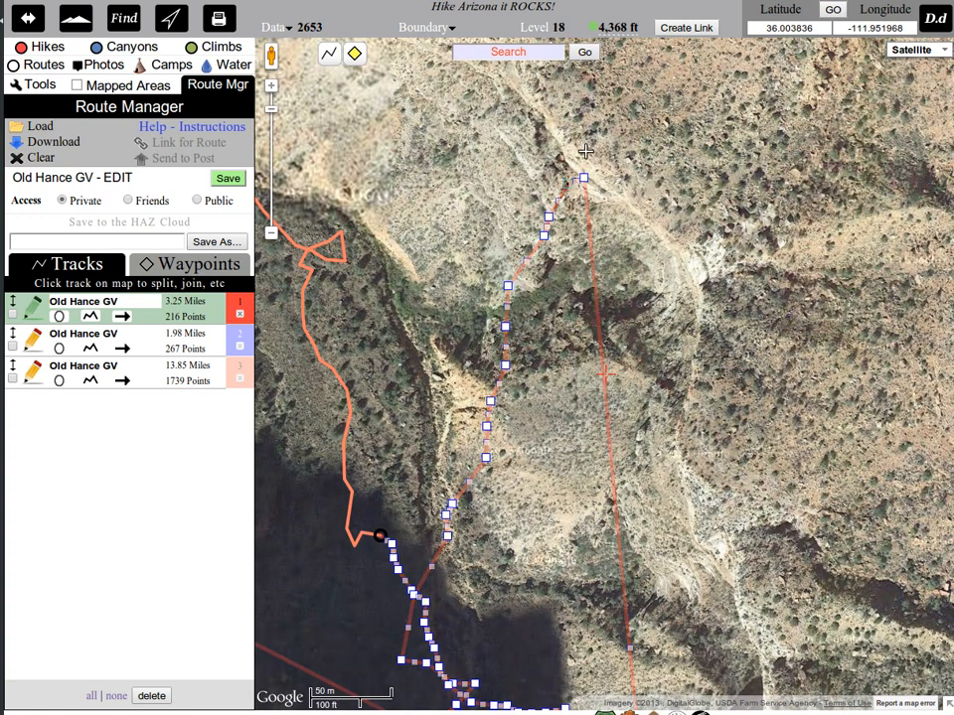
click(585, 175)
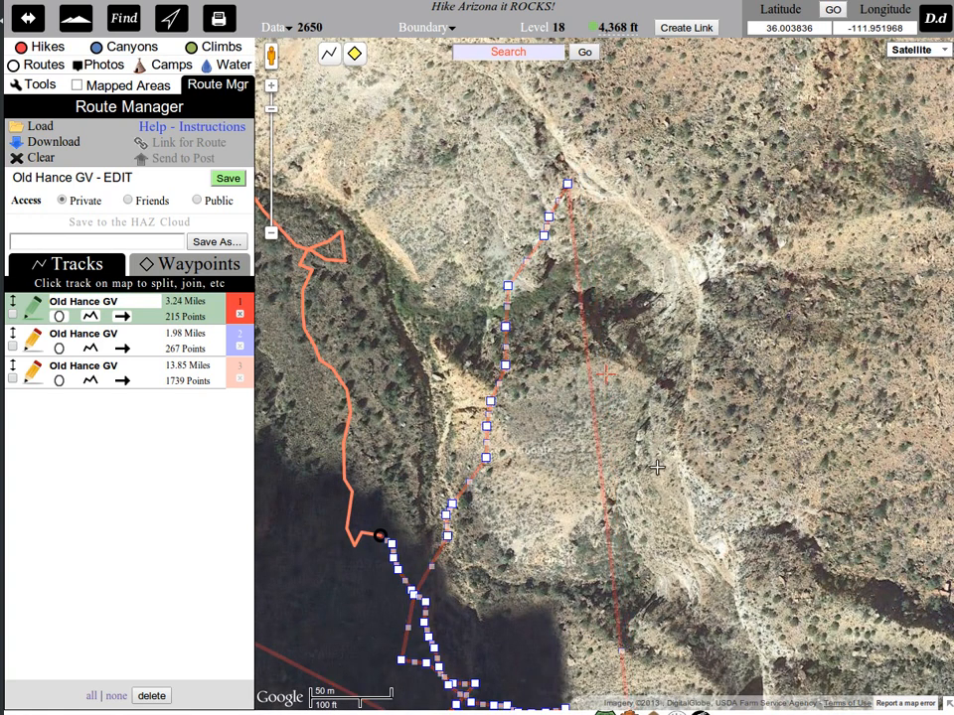
Try to open the 13.85-mile coral track for point editing and dismiss the advisory.
drag(657, 467, 808, 125)
drag(428, 382, 555, 317)
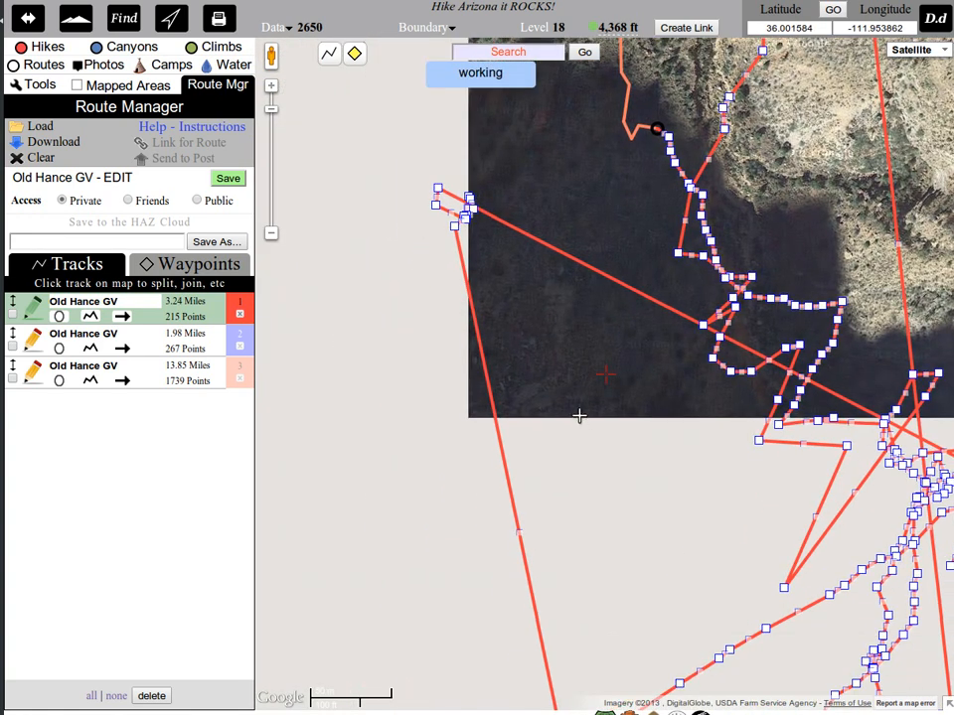
drag(579, 415, 515, 336)
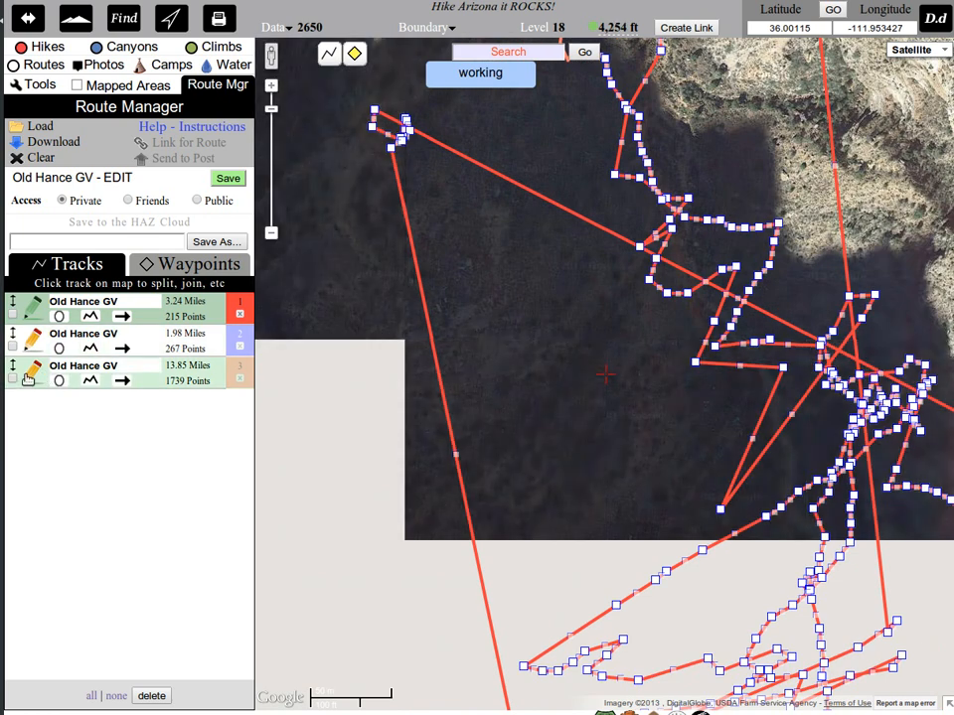
click(33, 368)
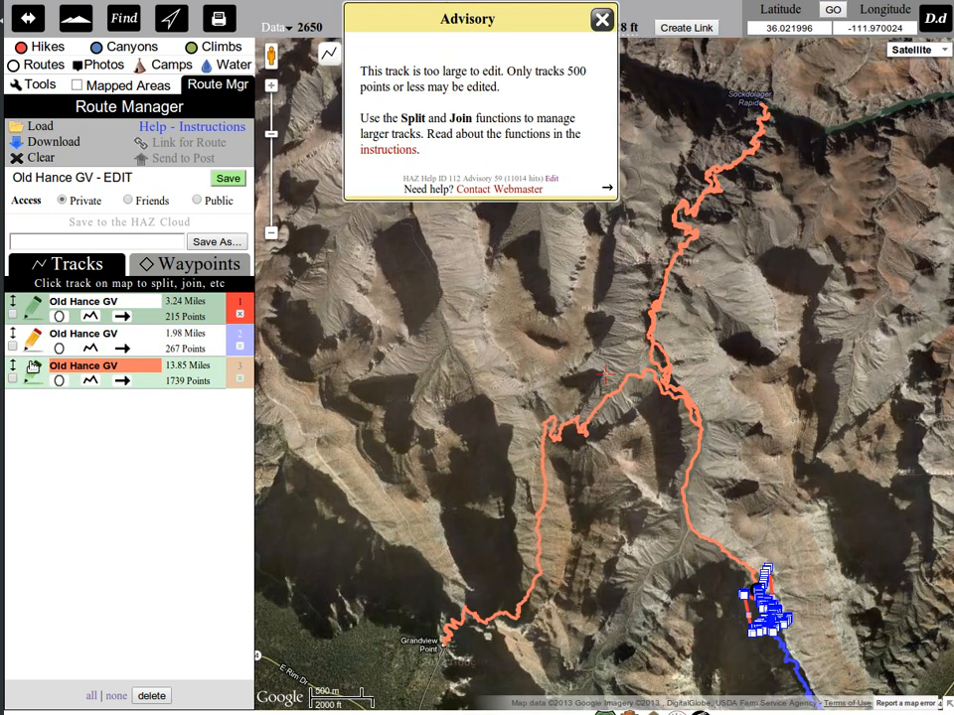
click(600, 57)
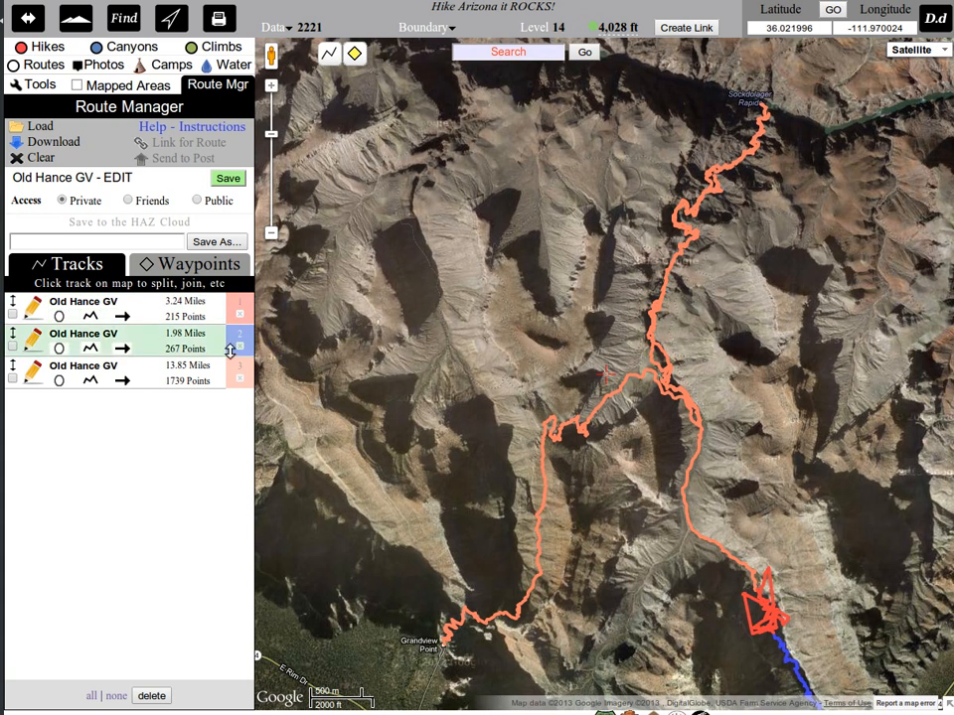
Reduce the red scribbled track's points using the 50 ft setting and save the route.
scroll(785, 619, up, 2)
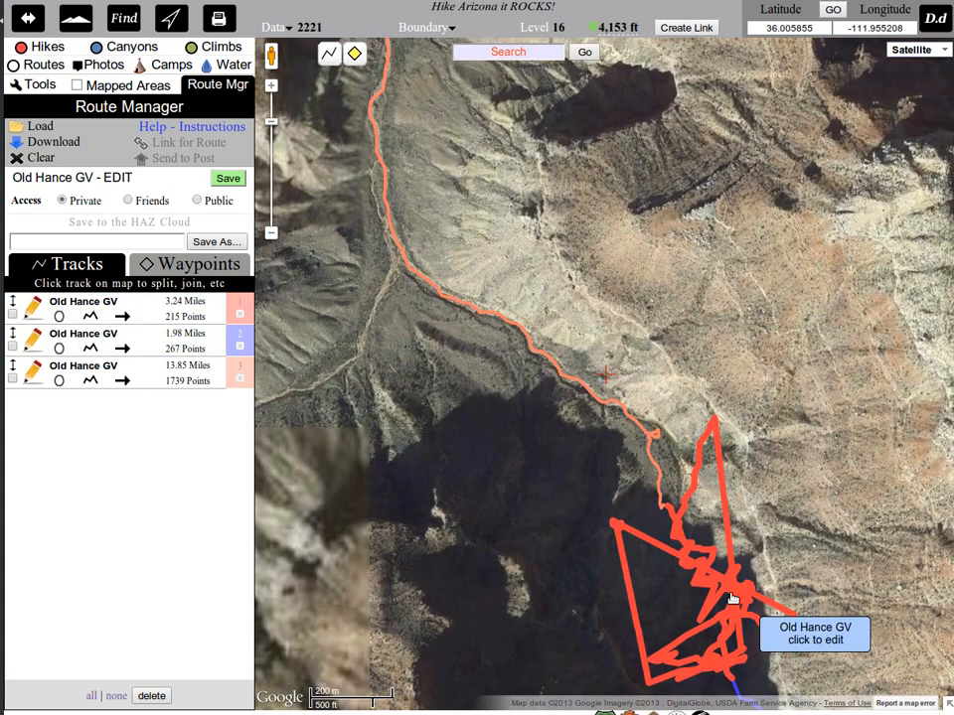
click(732, 601)
click(777, 397)
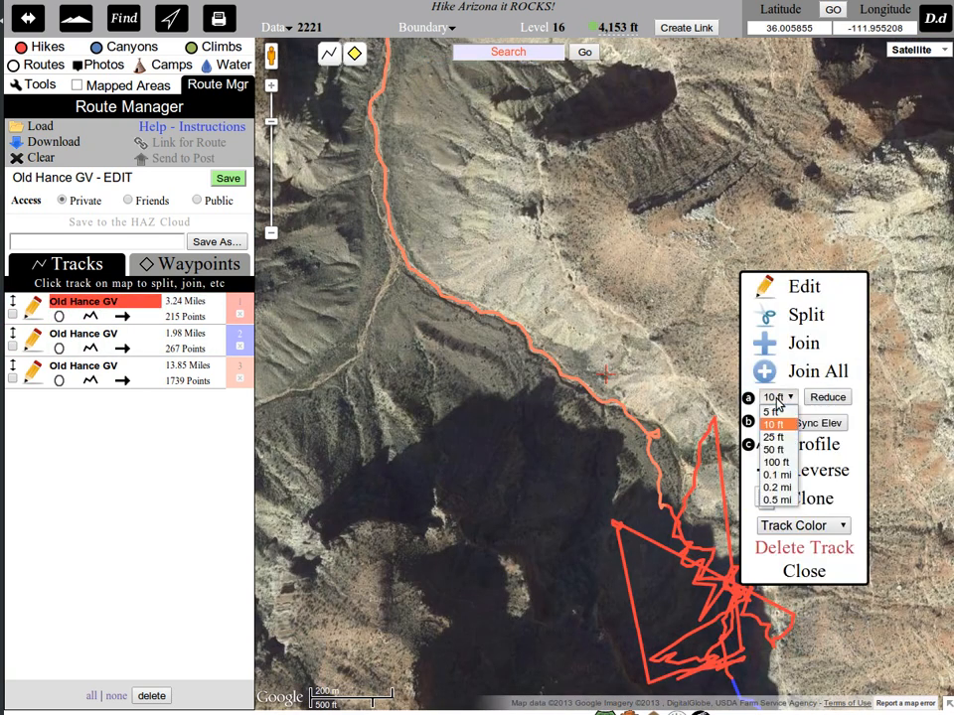
click(774, 449)
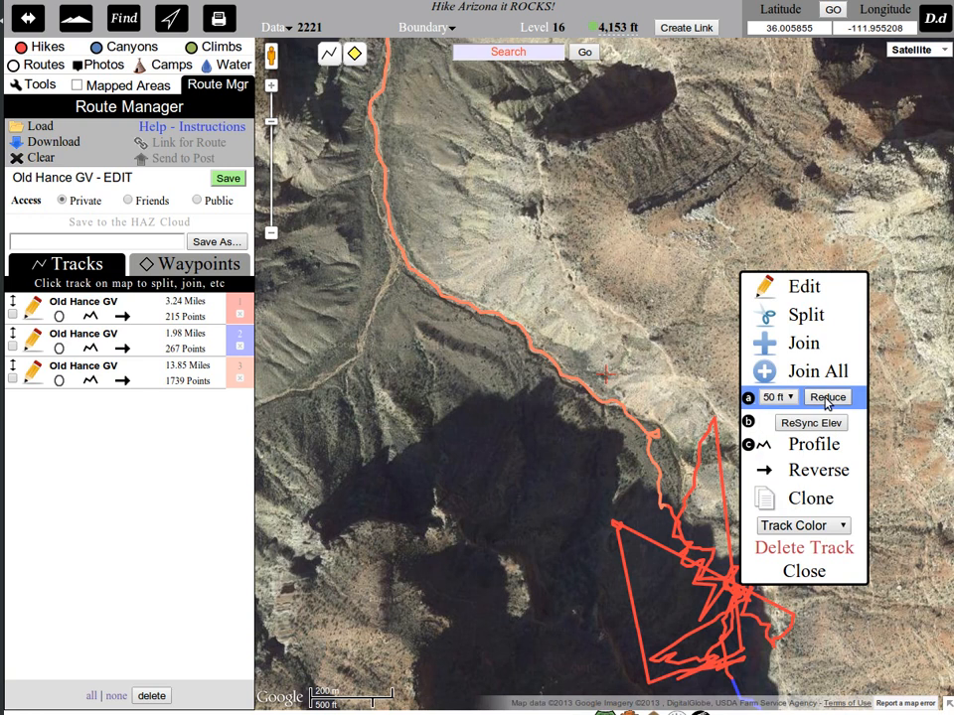
click(824, 397)
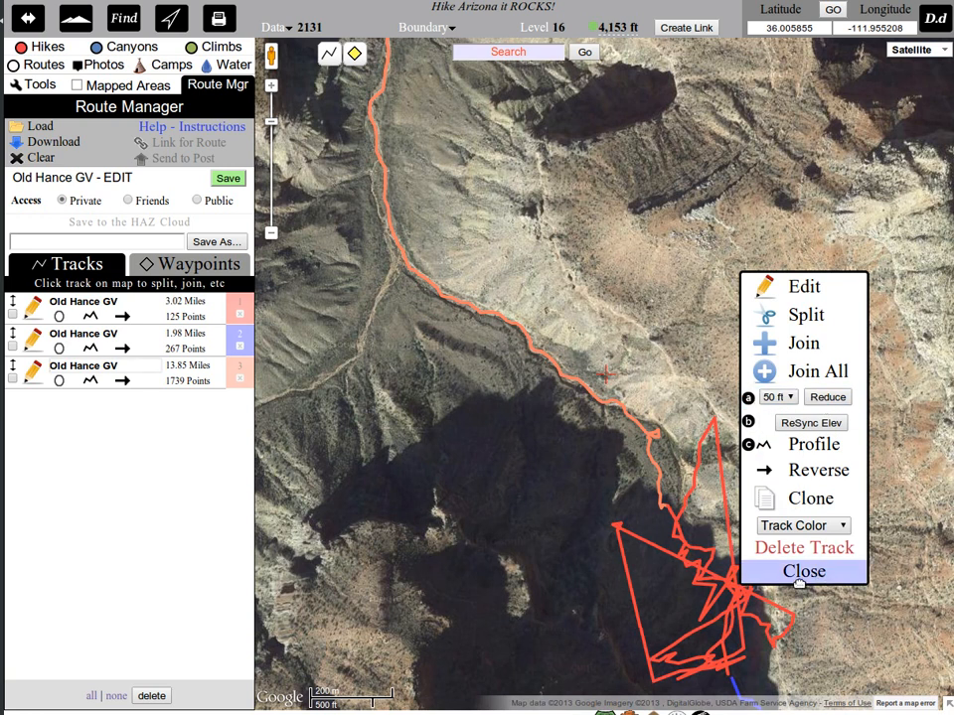
click(799, 576)
drag(799, 562, 688, 279)
scroll(675, 259, up, 1)
drag(559, 202, 620, 235)
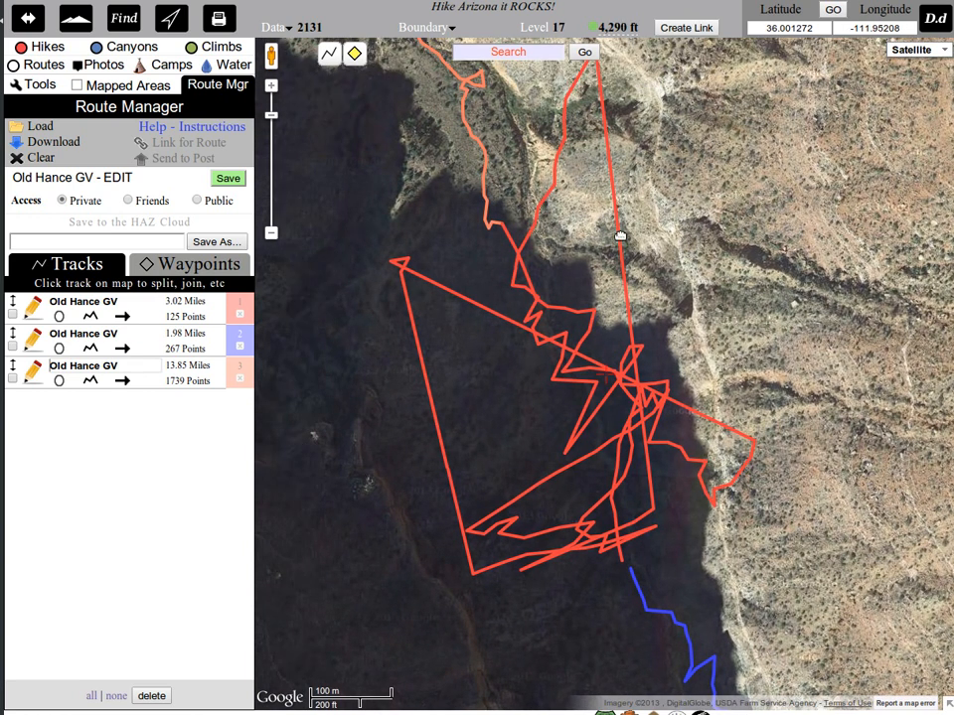
click(227, 180)
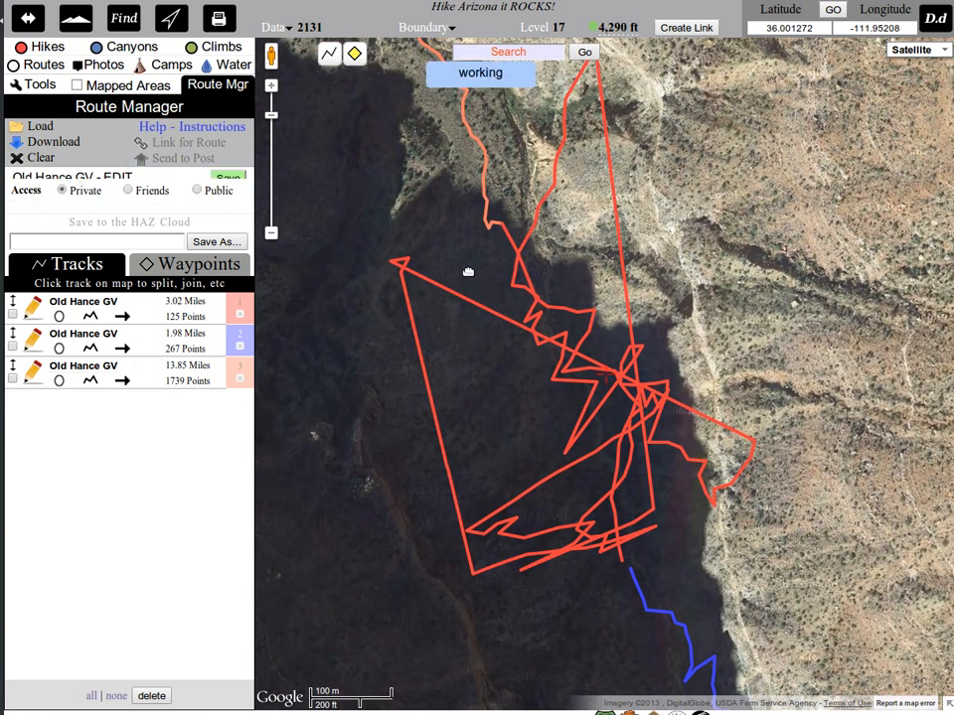
Open the red scribbled track for point editing and delete the stray points forming its eastern and northwestern spikes.
click(567, 373)
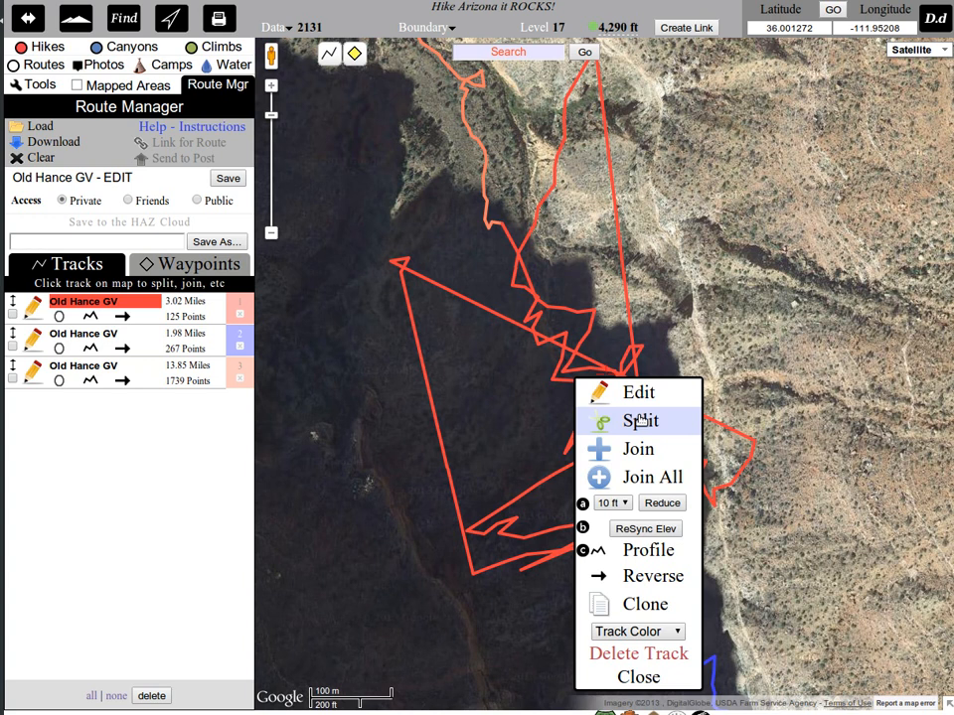
click(641, 396)
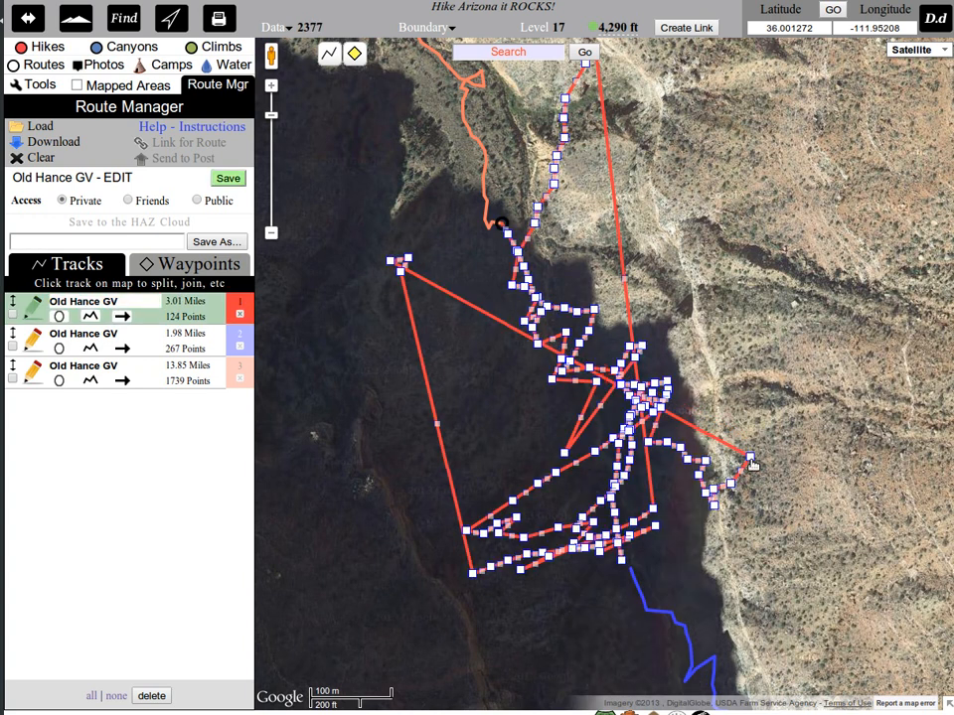
right_click(750, 456)
right_click(731, 484)
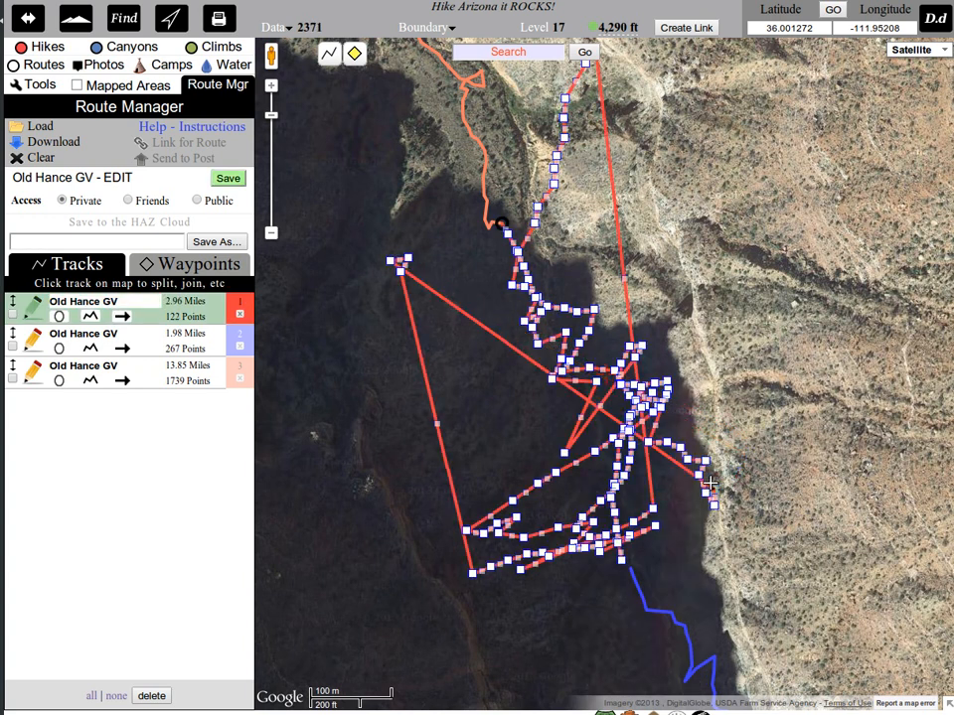
right_click(392, 264)
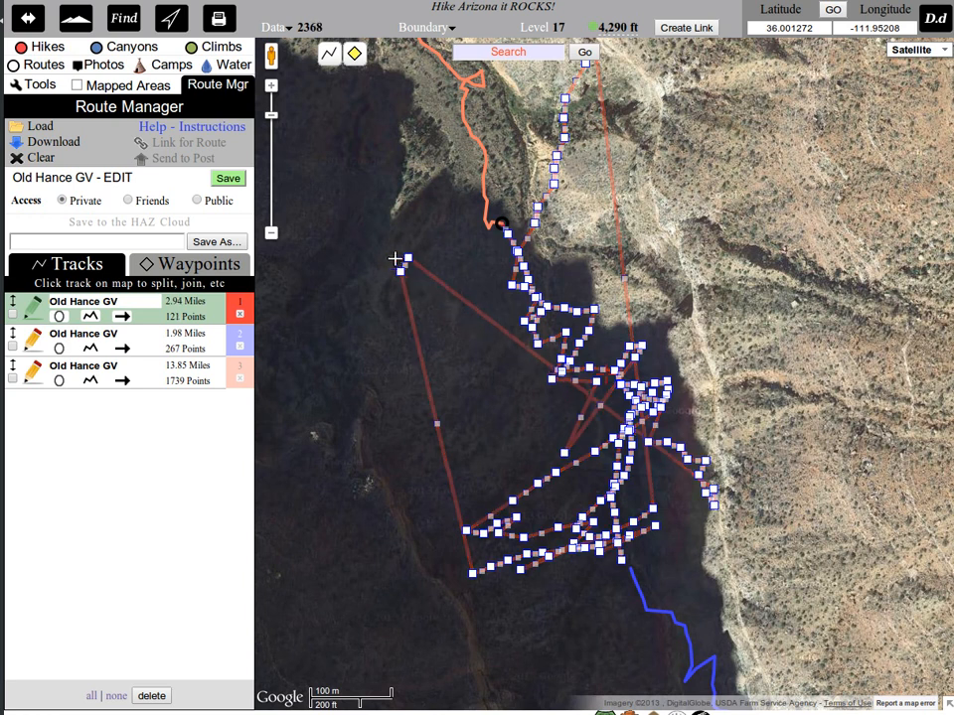
right_click(405, 260)
right_click(401, 270)
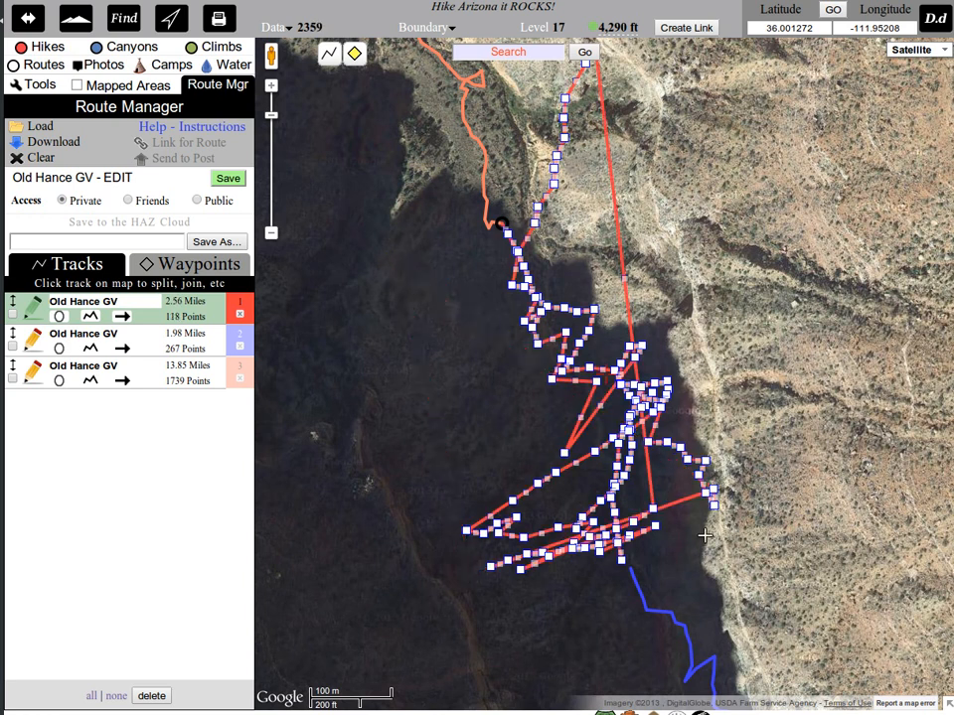
Delete the points along the red track's northern spike down to the scribbled section, and finish point editing.
drag(622, 87, 646, 198)
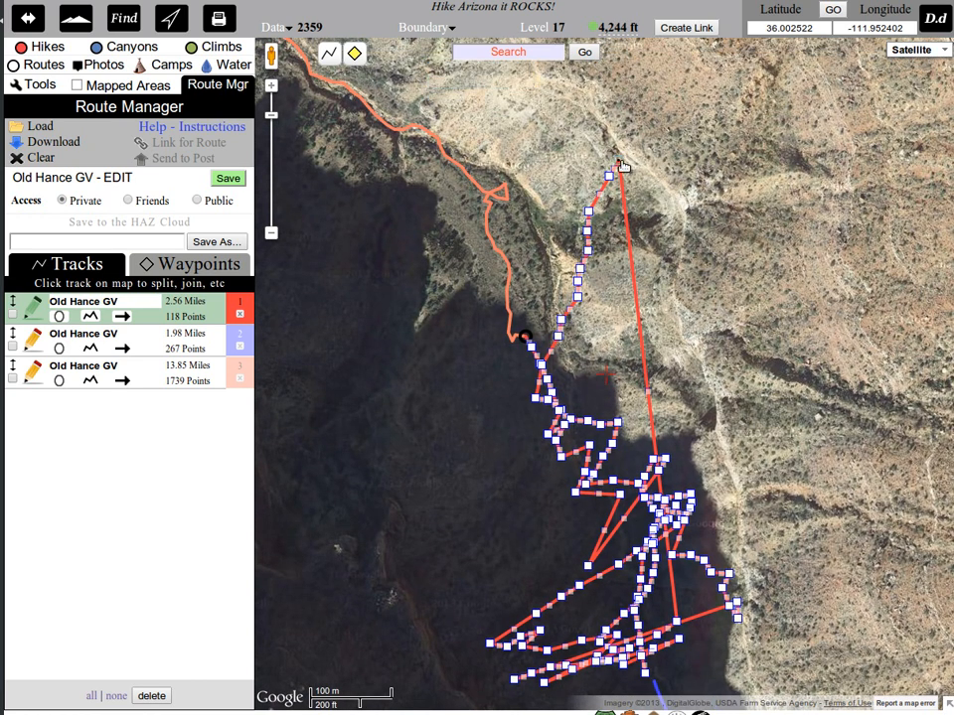
right_click(588, 211)
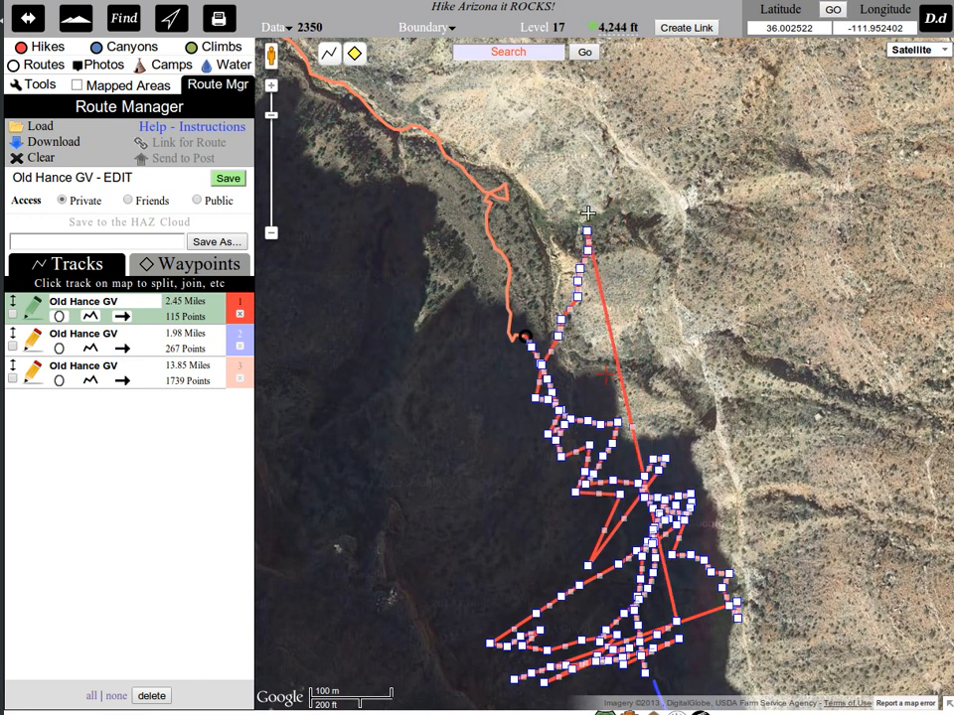
right_click(587, 253)
right_click(578, 268)
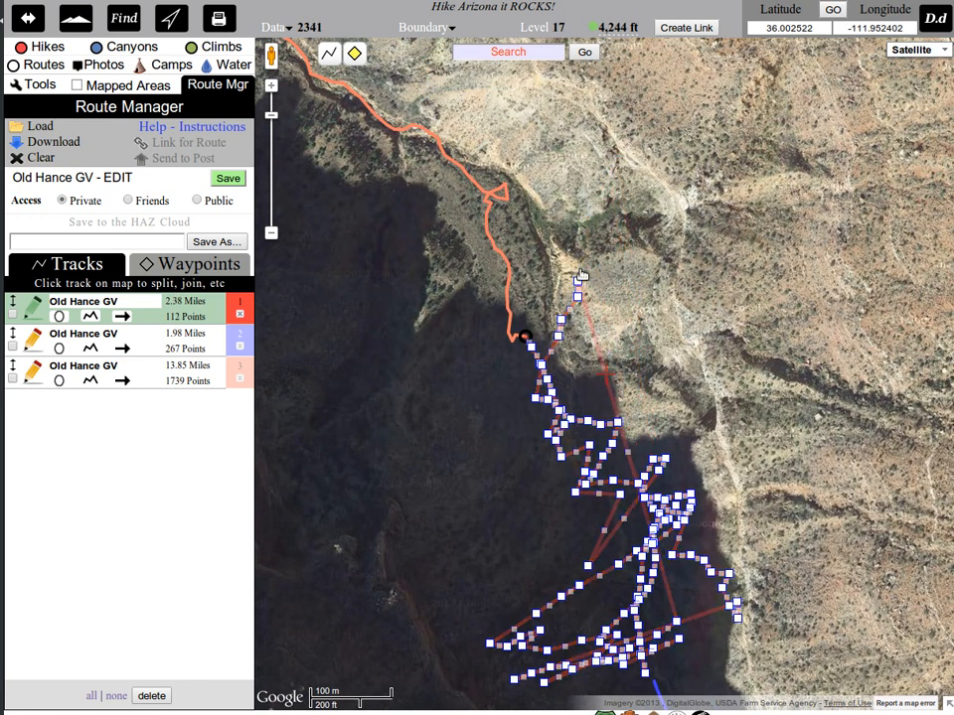
right_click(578, 282)
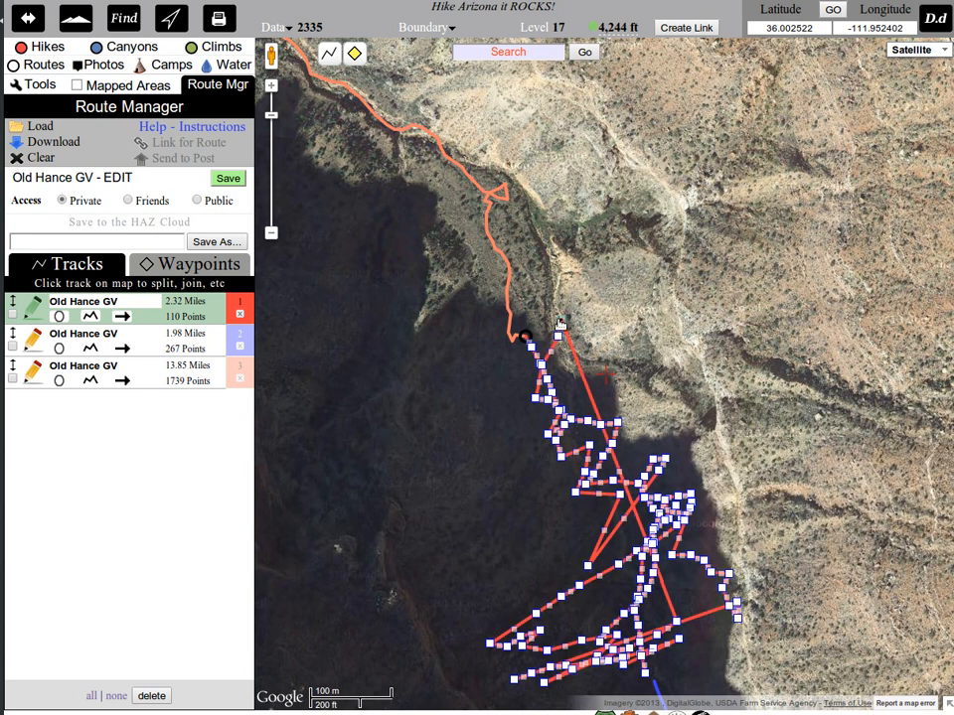
right_click(562, 319)
right_click(557, 336)
drag(729, 670, 739, 504)
scroll(740, 509, up, 1)
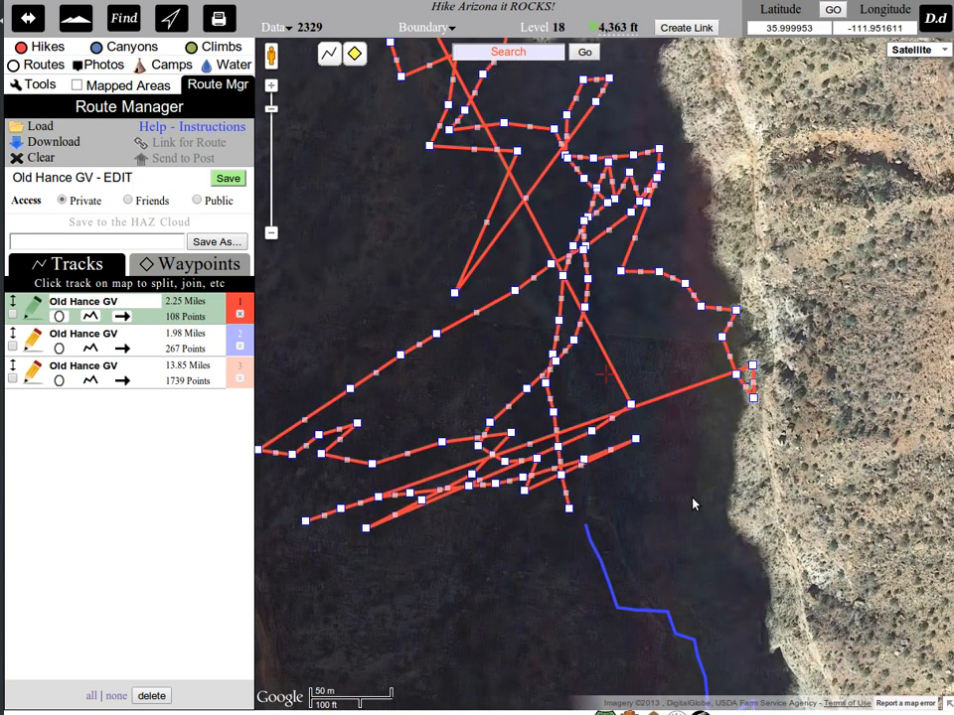
drag(591, 511, 630, 543)
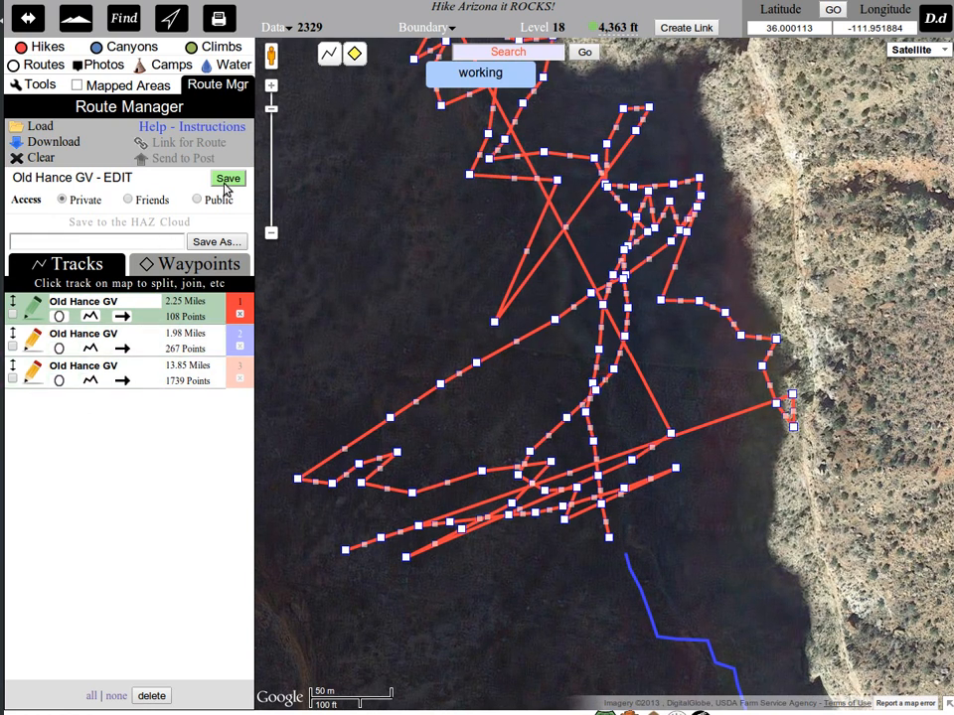
click(32, 309)
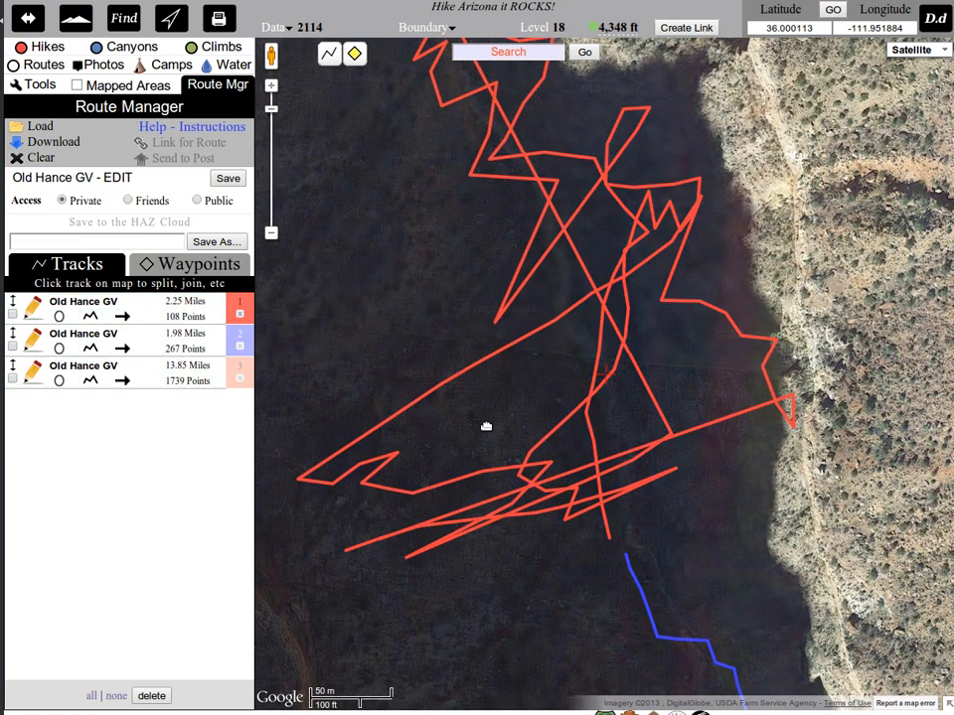
Examine the elevation profile of the 2.25-mile red track and close it.
click(611, 542)
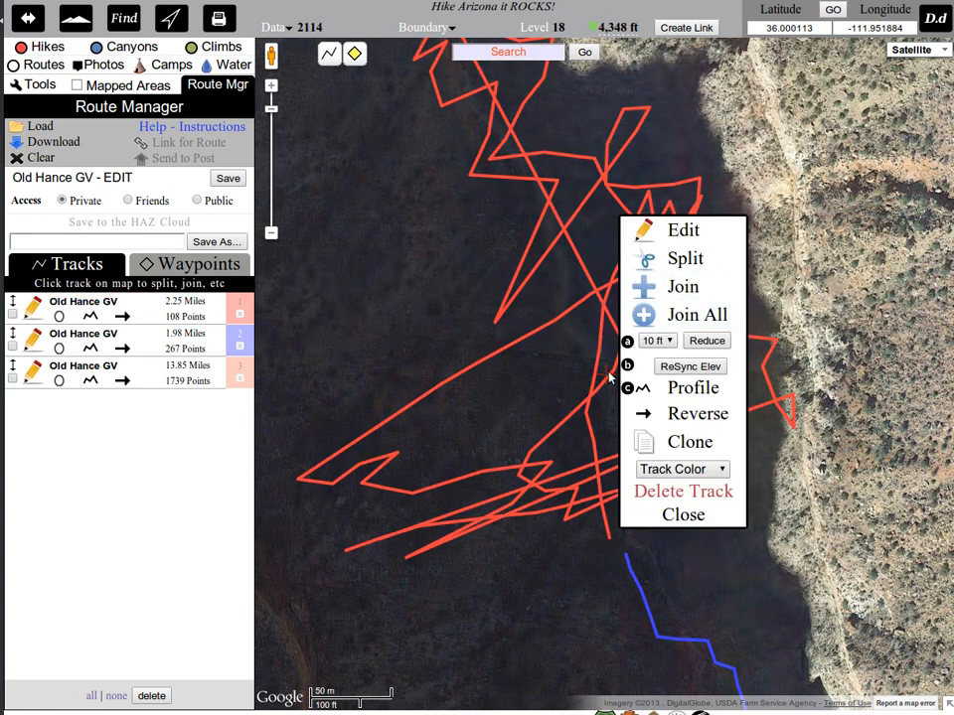
click(672, 387)
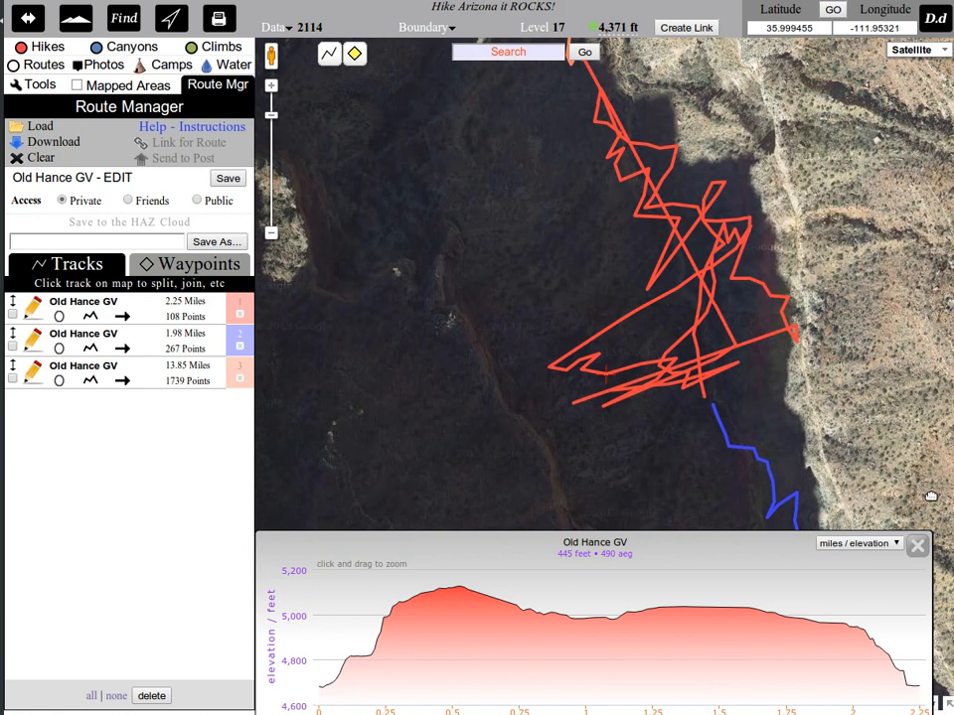
click(918, 547)
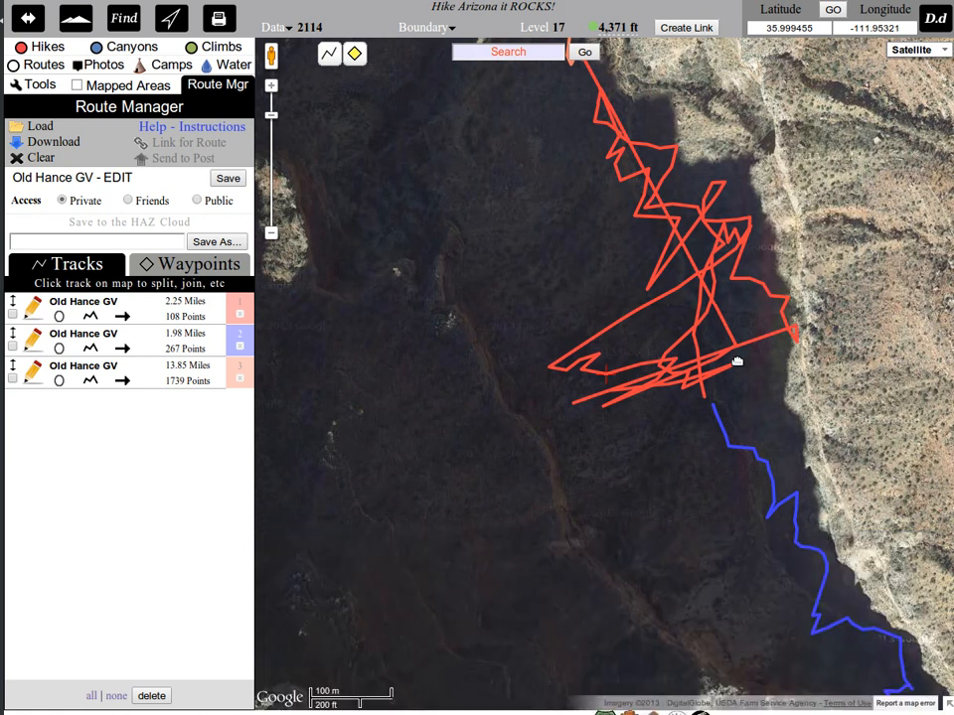
Split the red track at the eastern tip of its lower zigzag and delete the split-off scribbled piece, Old Hance GV+.
click(743, 365)
click(807, 413)
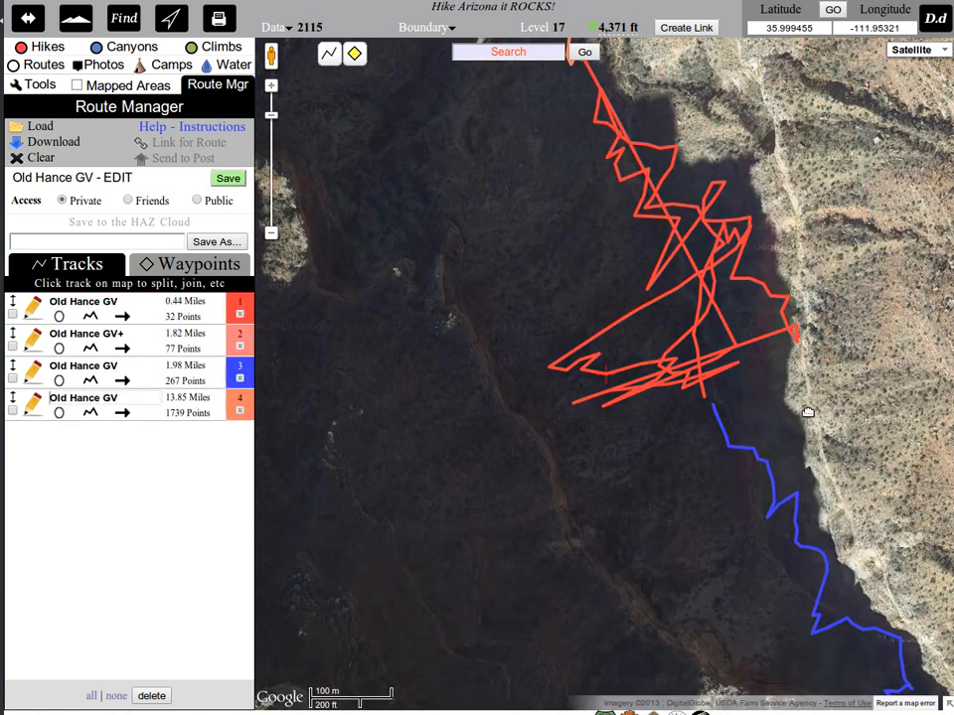
drag(786, 411, 696, 494)
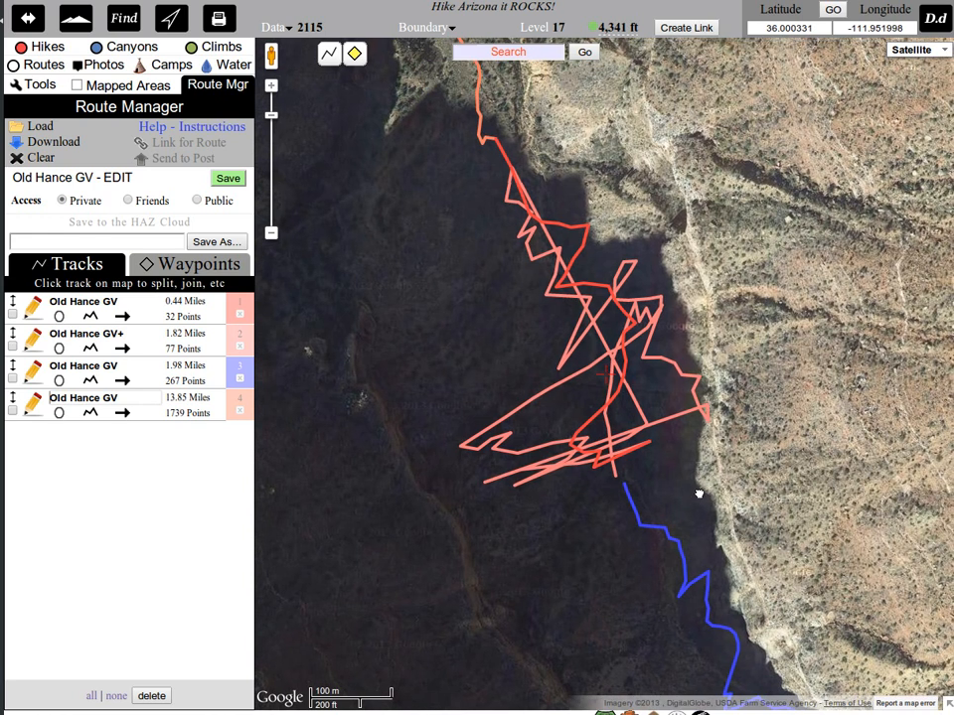
click(663, 326)
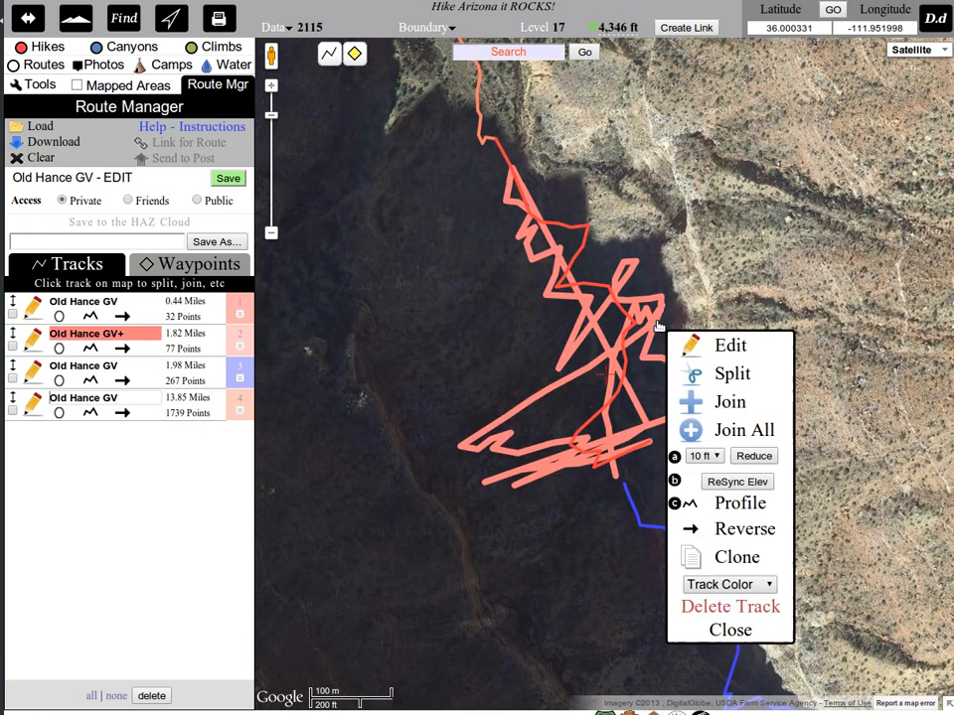
click(733, 608)
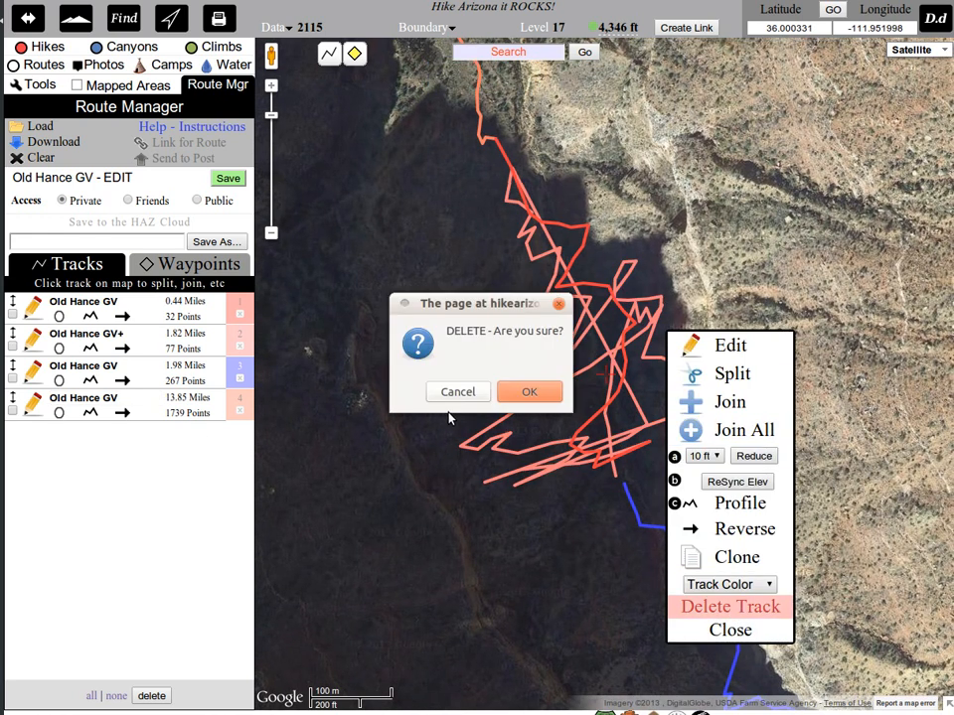
click(529, 393)
Join the southern end of the coral track to the northern end of the remaining red track.
drag(607, 271, 764, 447)
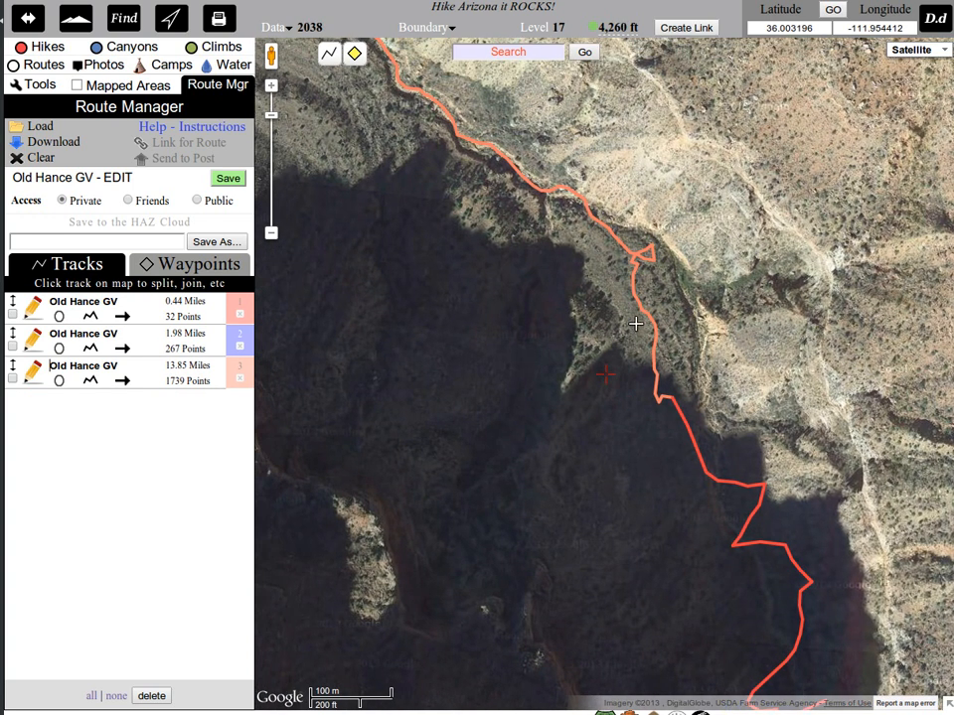
click(666, 394)
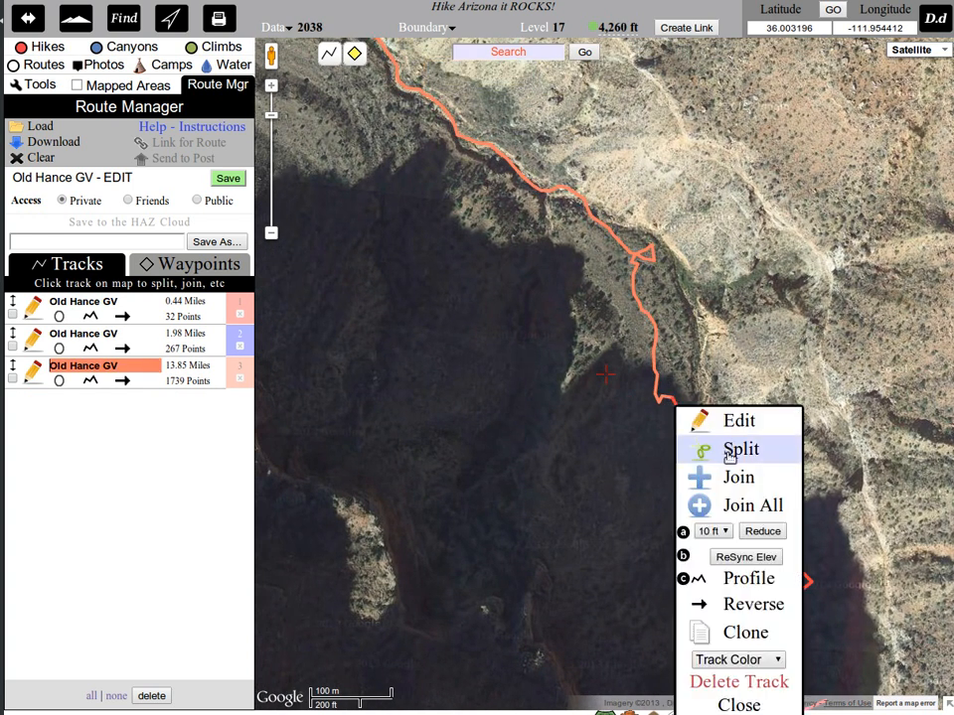
click(736, 478)
click(672, 403)
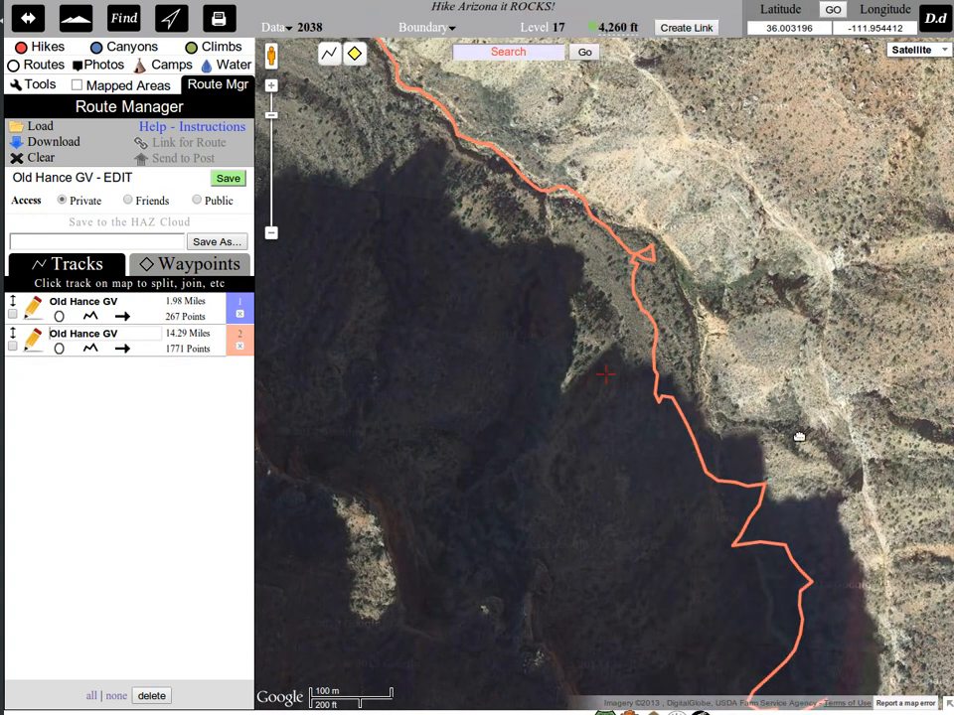
Join the coral track's southern end to the northern end of the blue track and save the route.
drag(799, 436, 663, 103)
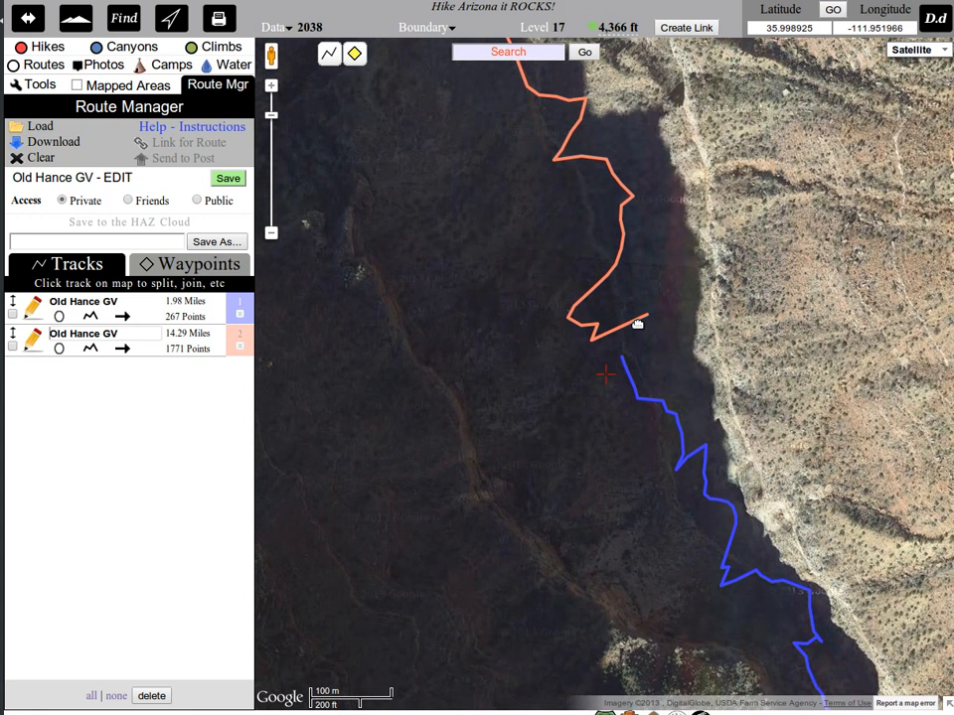
click(637, 321)
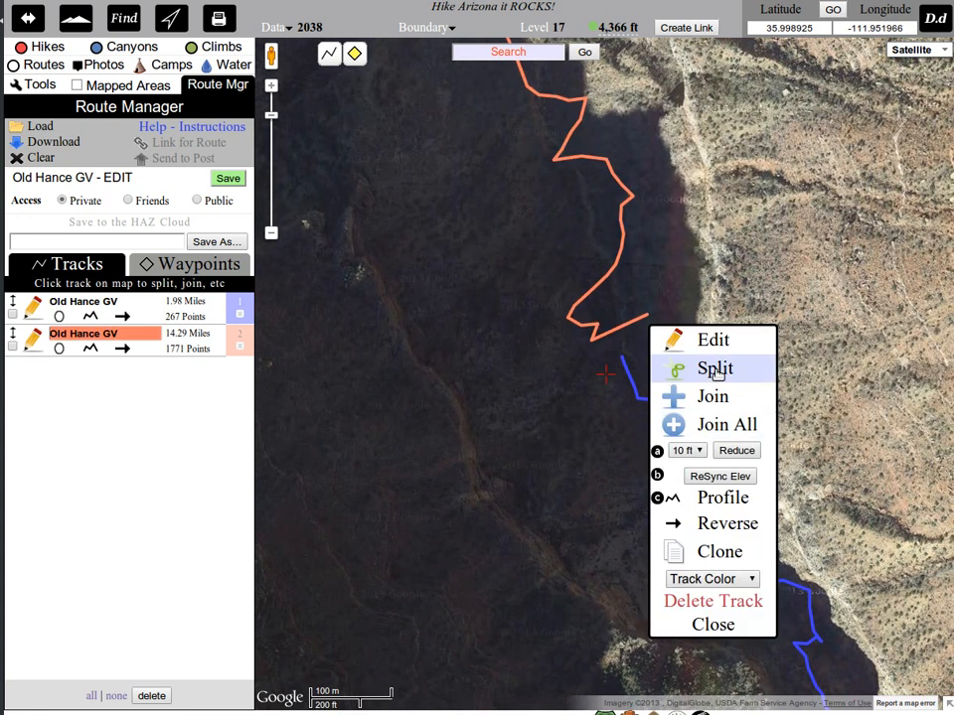
click(624, 360)
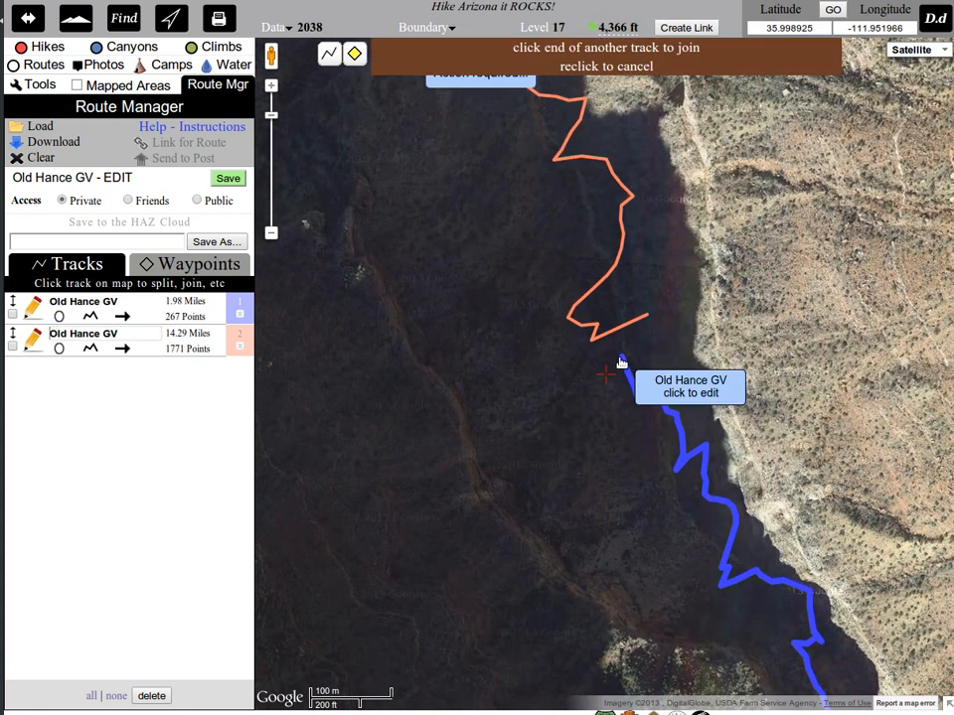
click(625, 362)
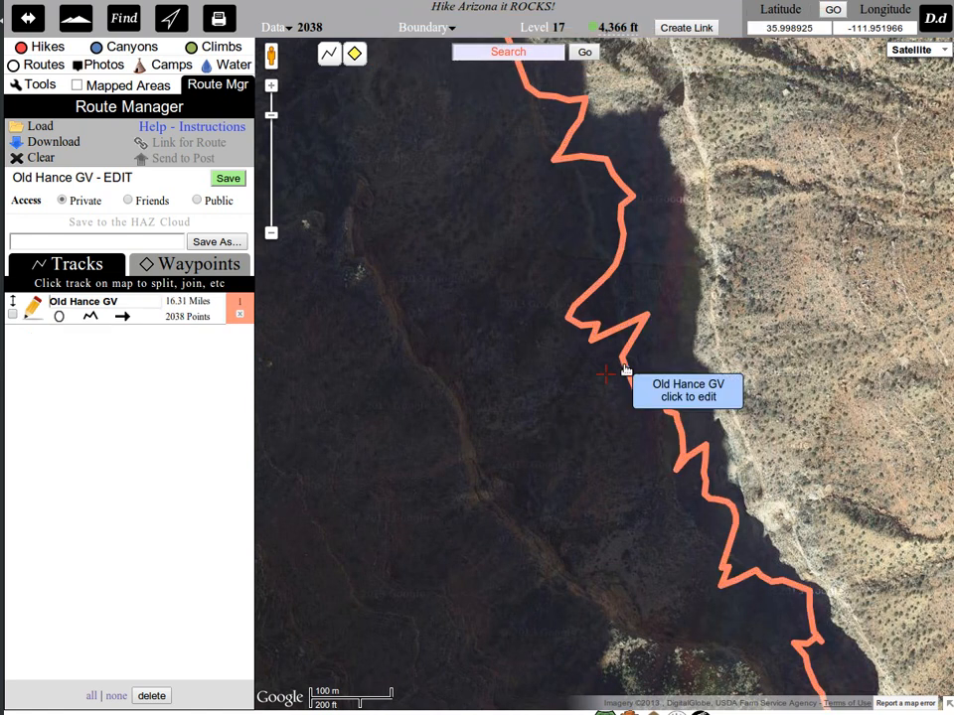
scroll(686, 434, down, 3)
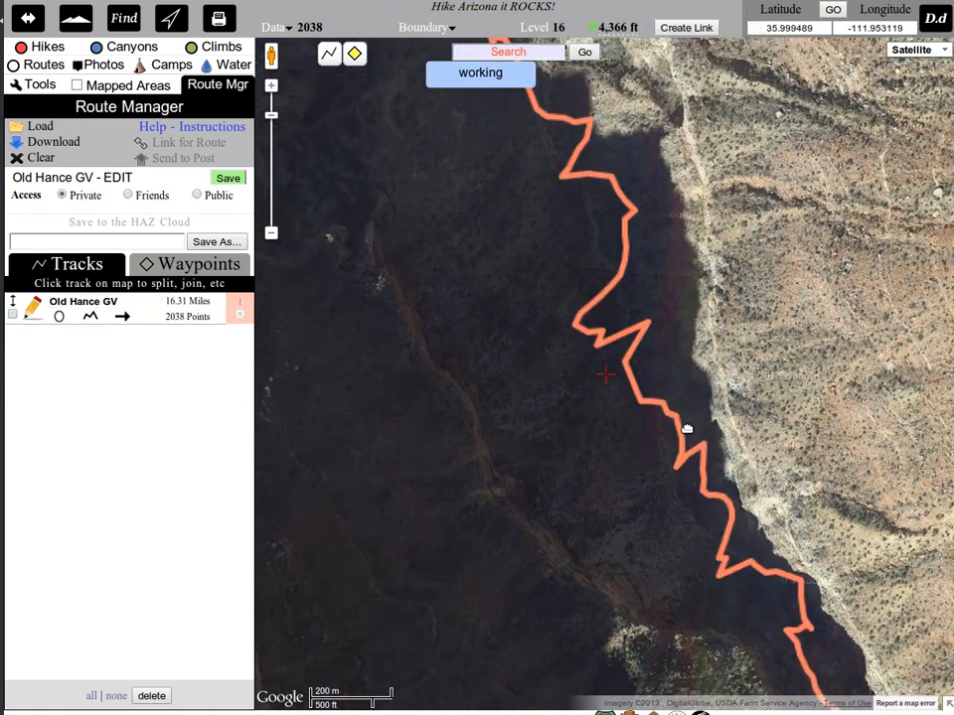
scroll(651, 442, down, 1)
scroll(576, 409, up, 1)
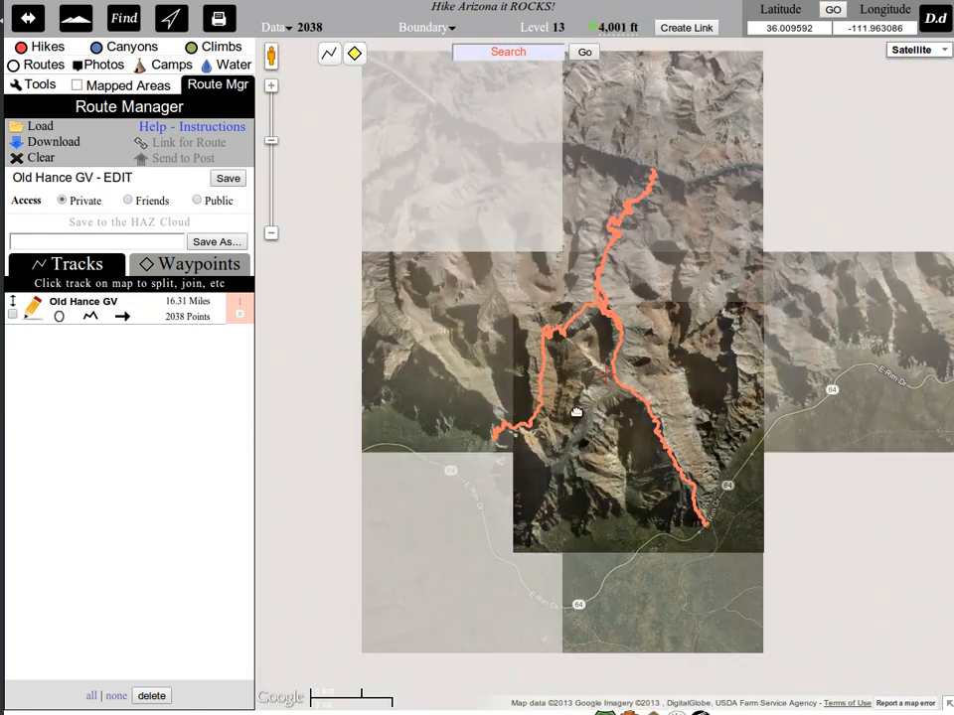
click(232, 178)
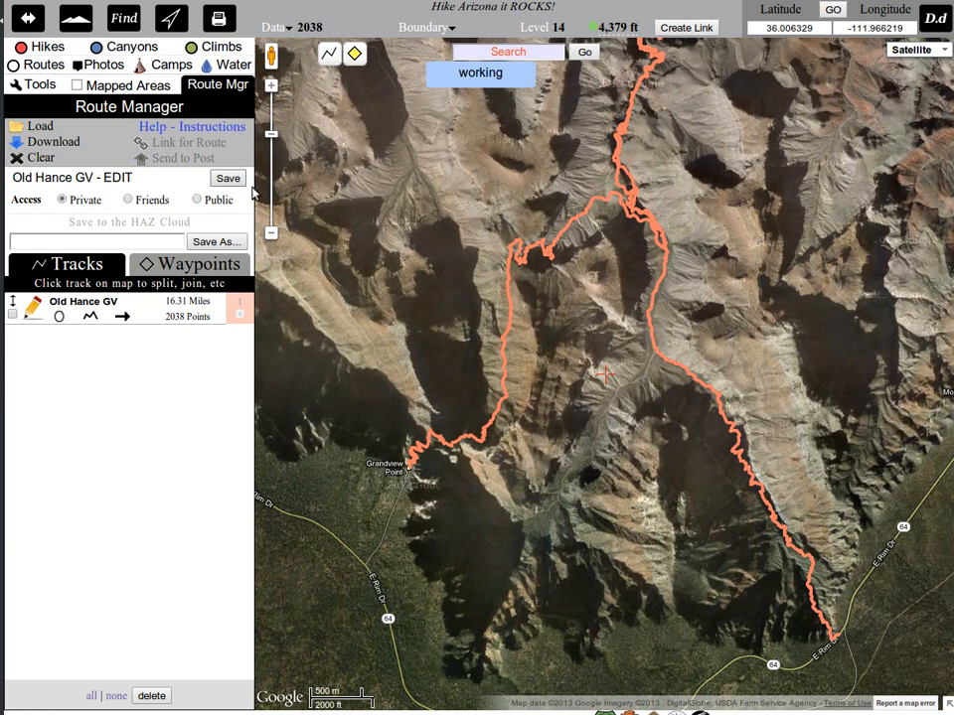
Examine the joined track's elevation profile, enlarging the abrupt drop near mile 14.3 and locating that section on the map.
scroll(577, 234, up, 1)
scroll(573, 234, down, 1)
scroll(531, 302, up, 1)
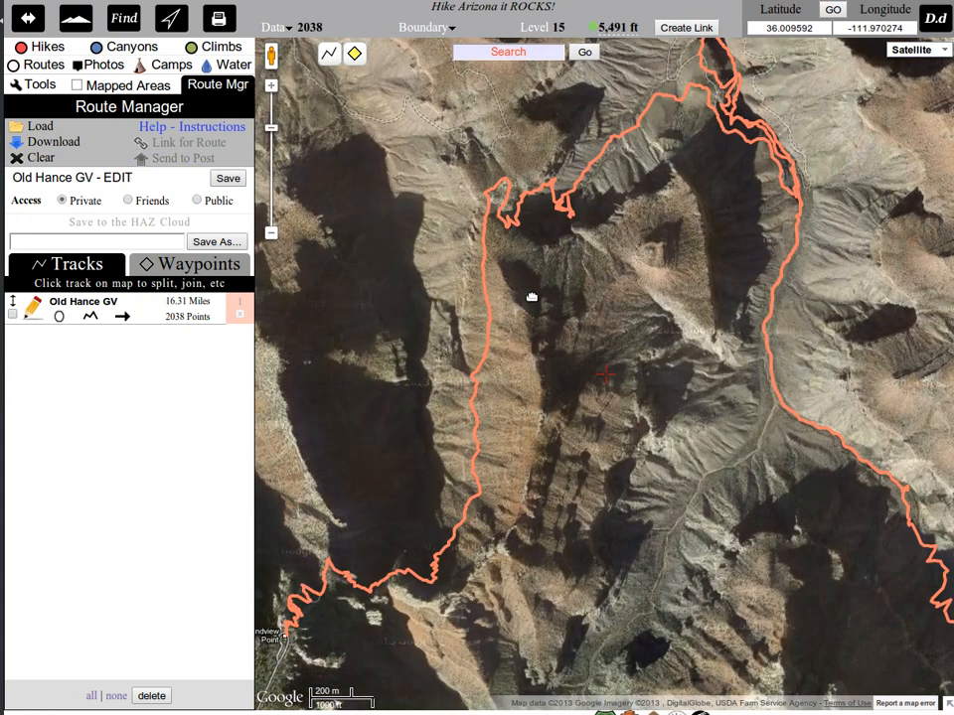
drag(660, 208, 645, 308)
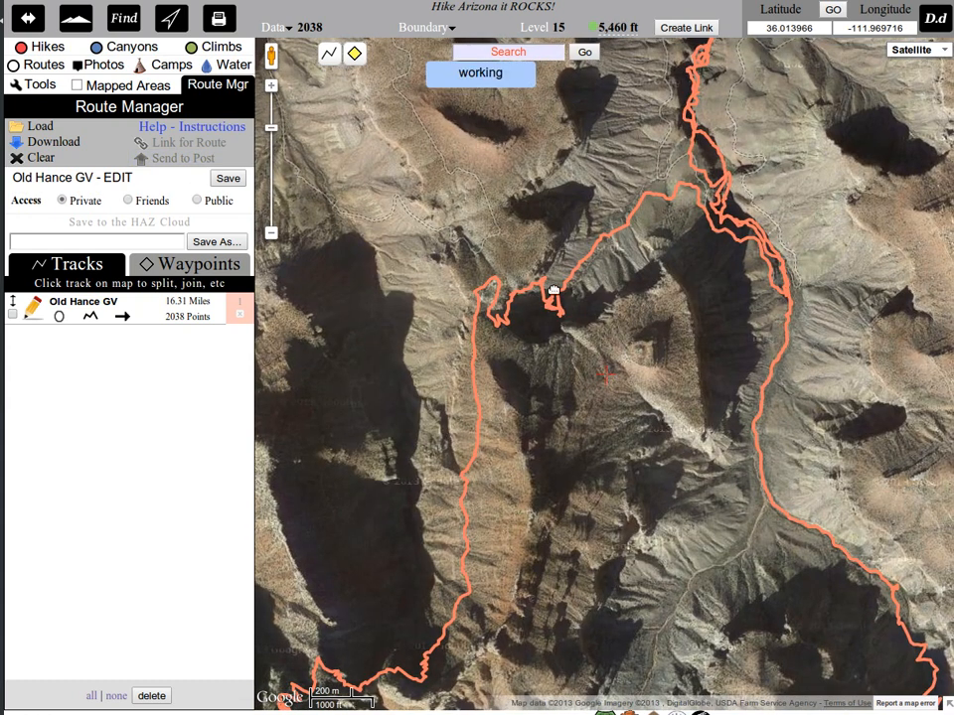
click(91, 315)
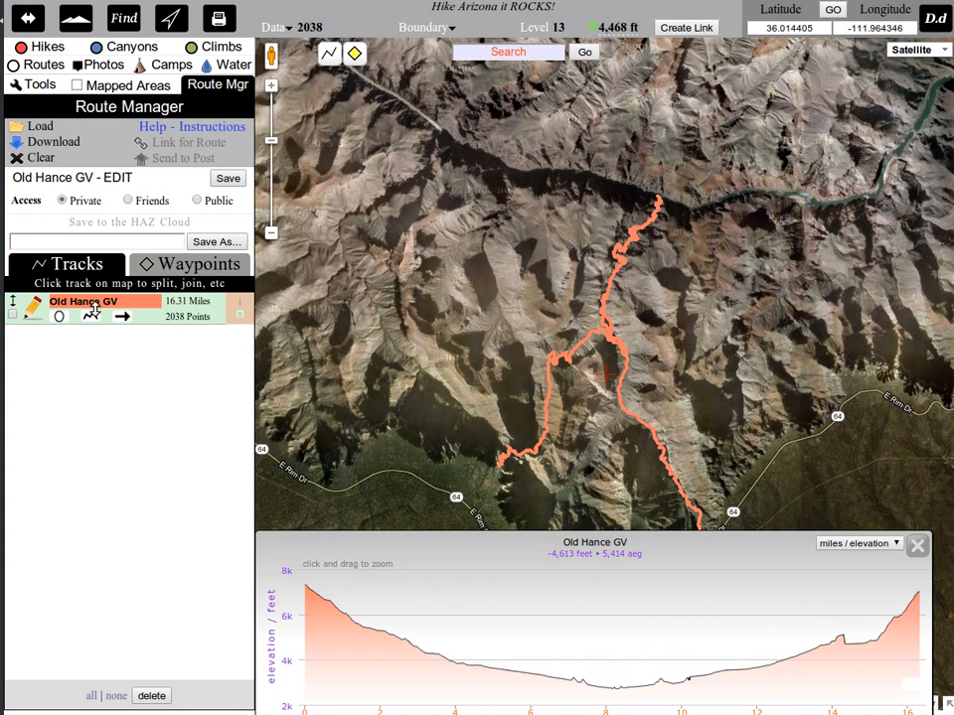
mouse_move(772, 608)
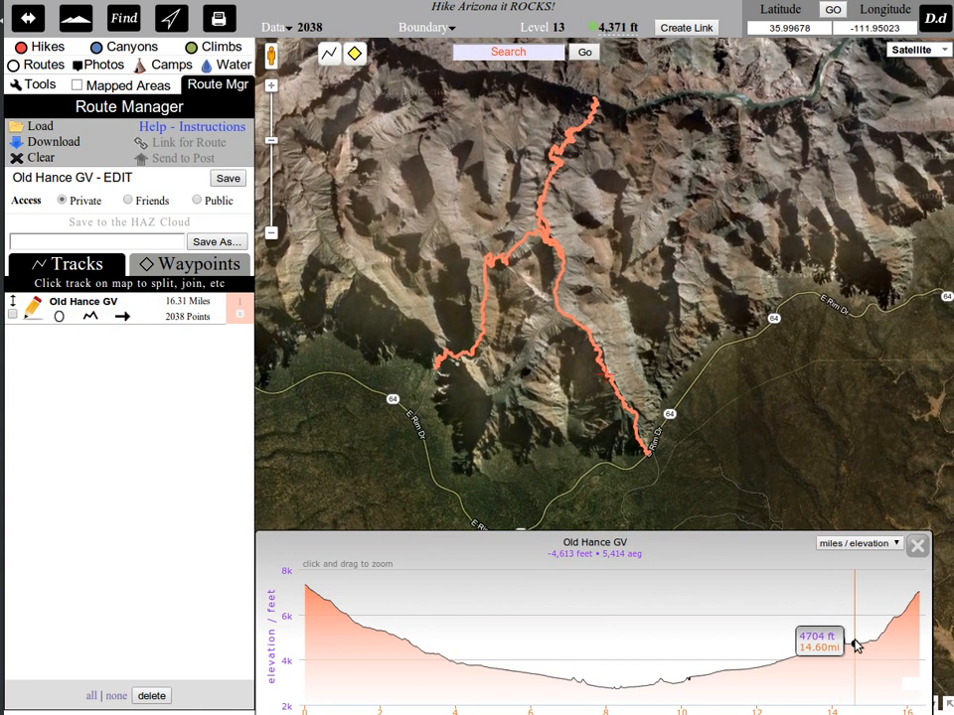
drag(857, 647, 839, 641)
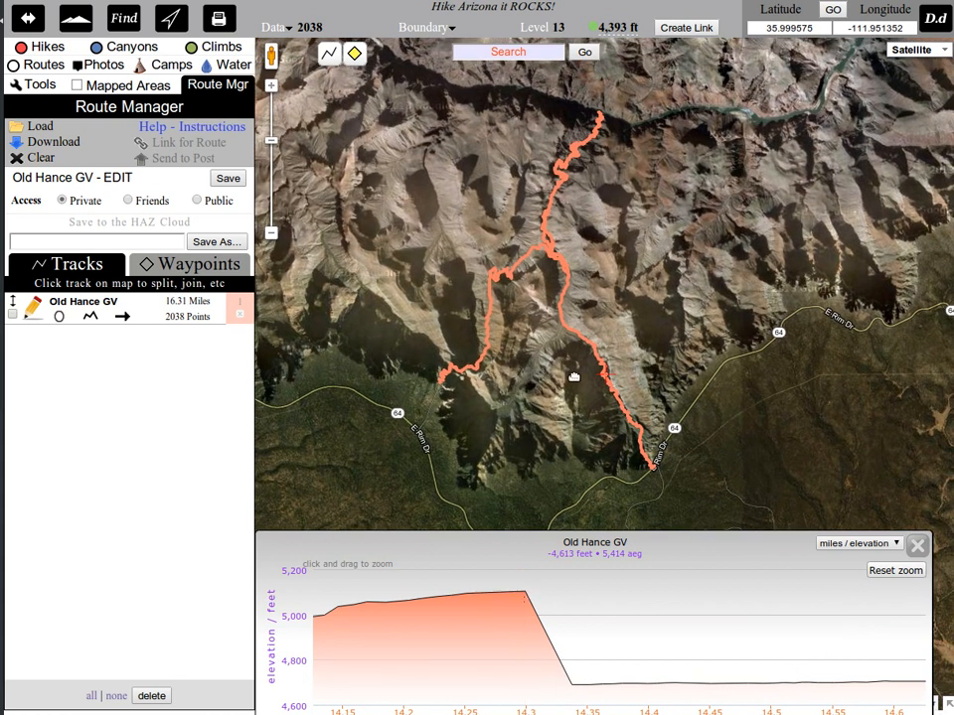
scroll(611, 378, up, 4)
mouse_move(526, 632)
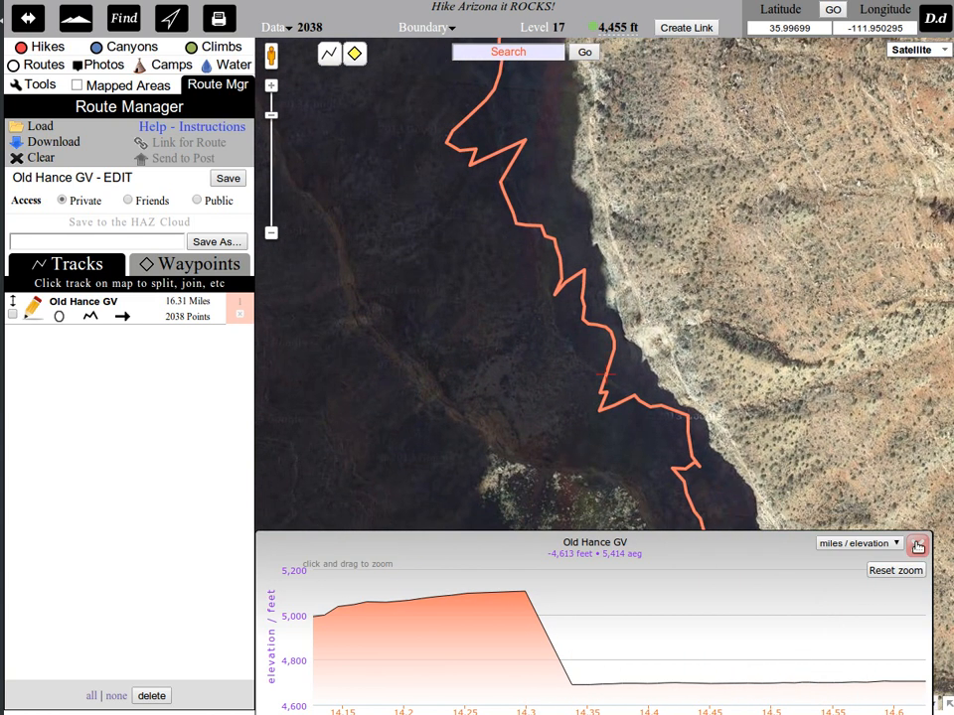
Reload the track's full elevation profile, resync its elevations, and save the route.
click(90, 317)
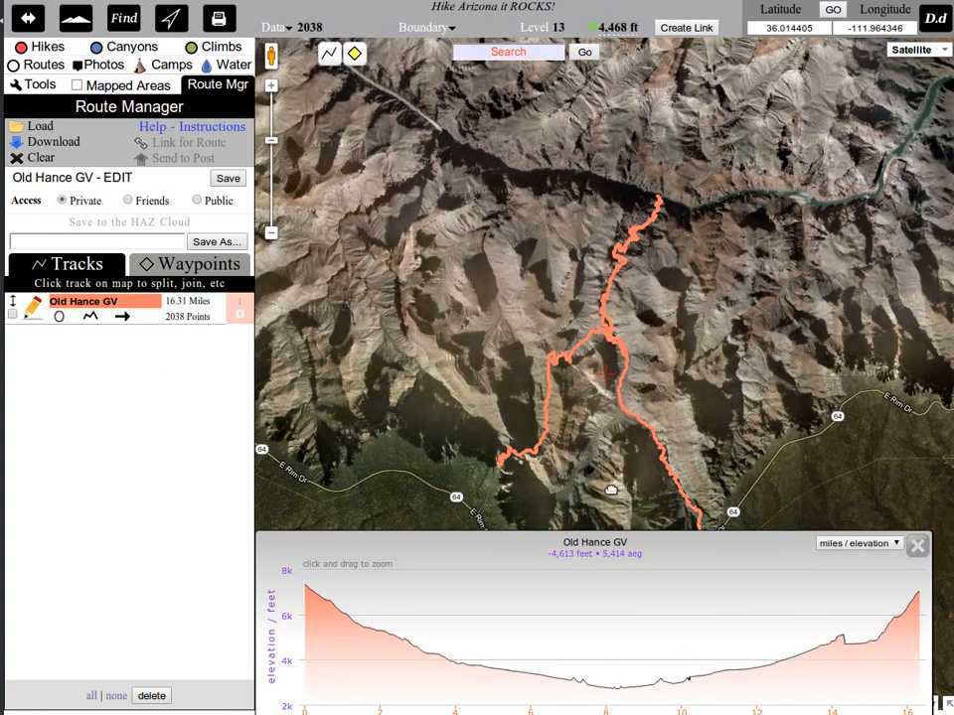
click(615, 341)
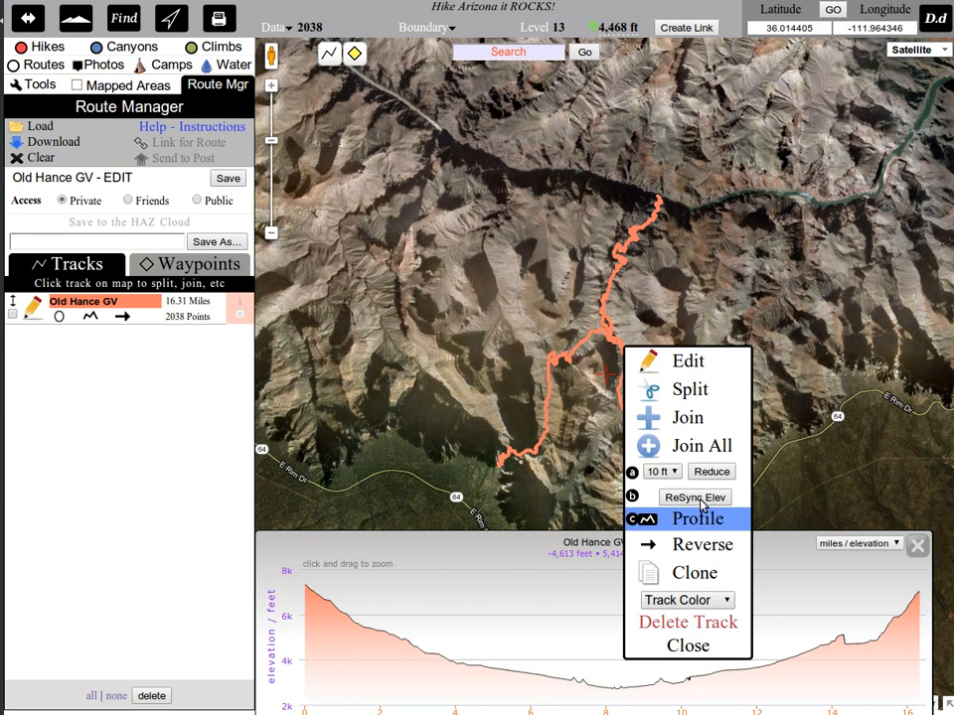
click(701, 500)
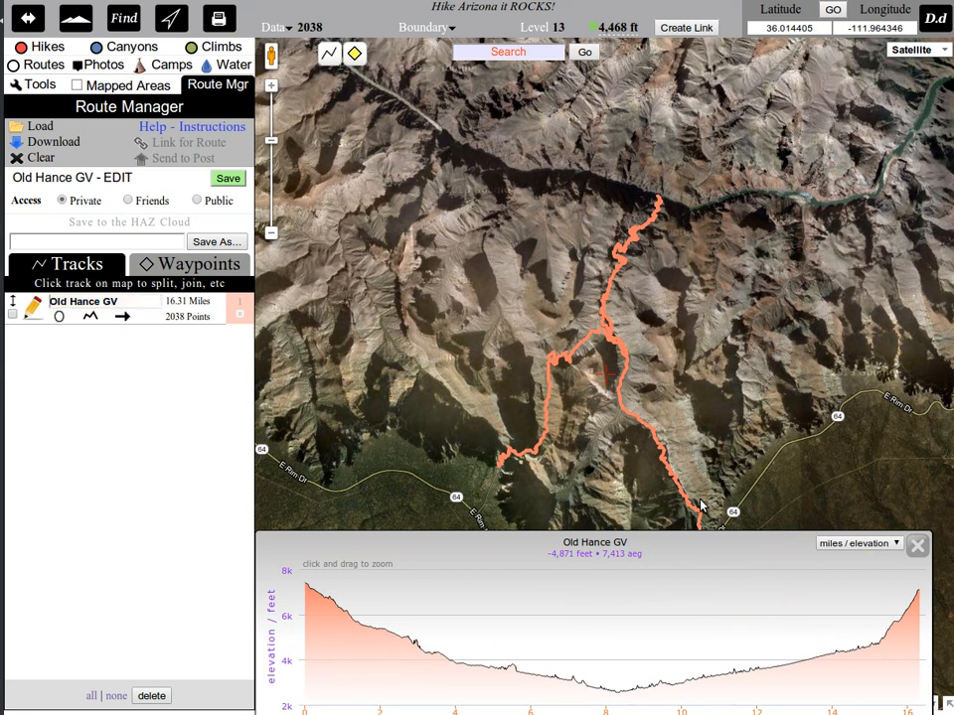
click(227, 179)
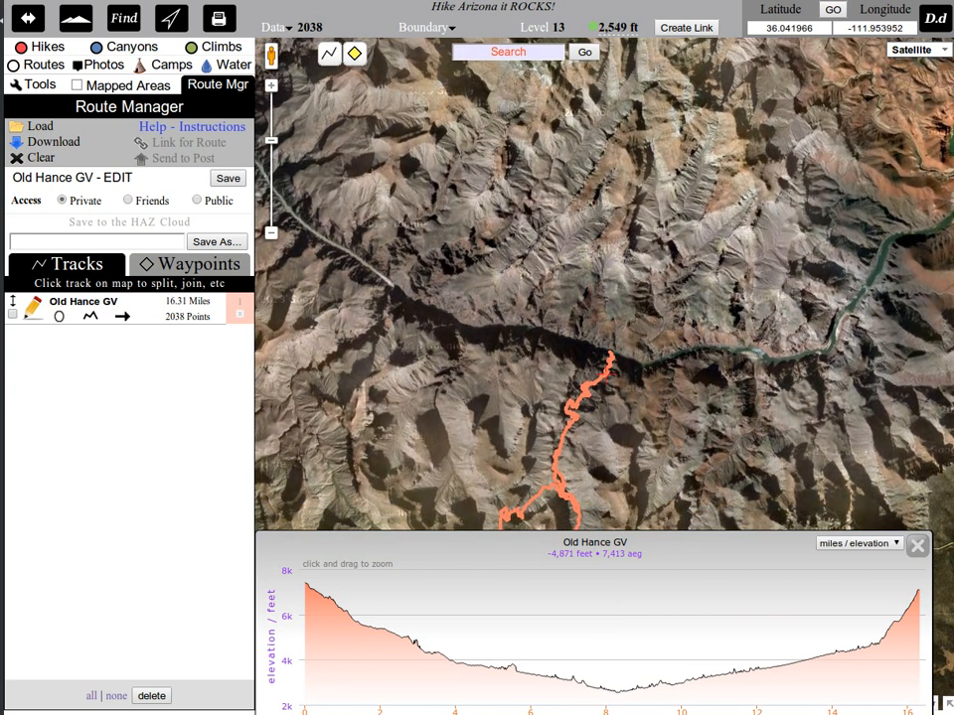
click(798, 0)
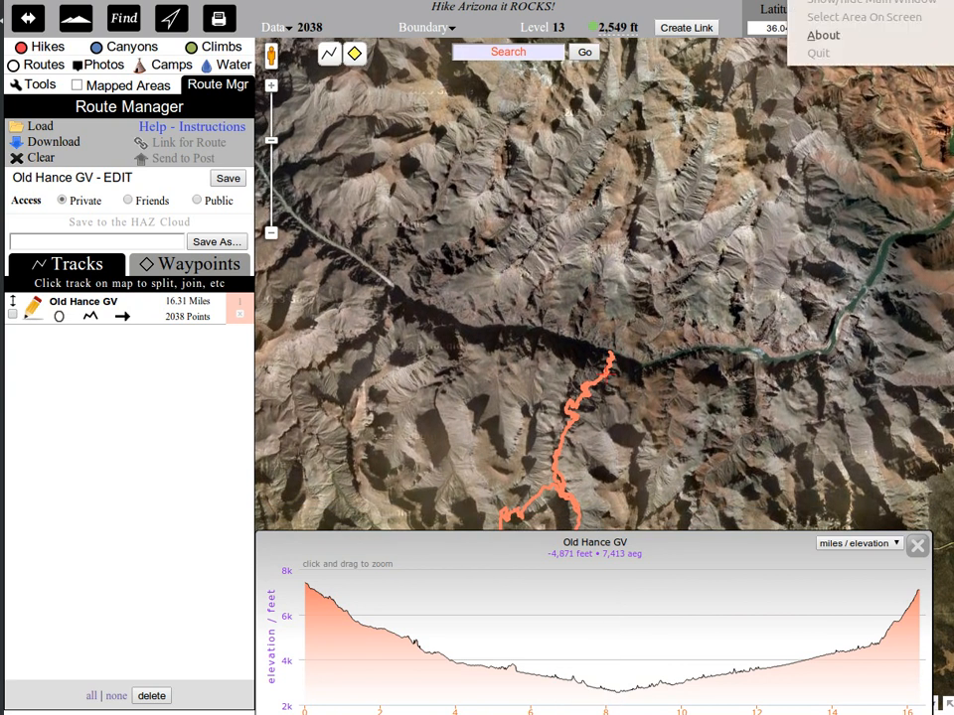